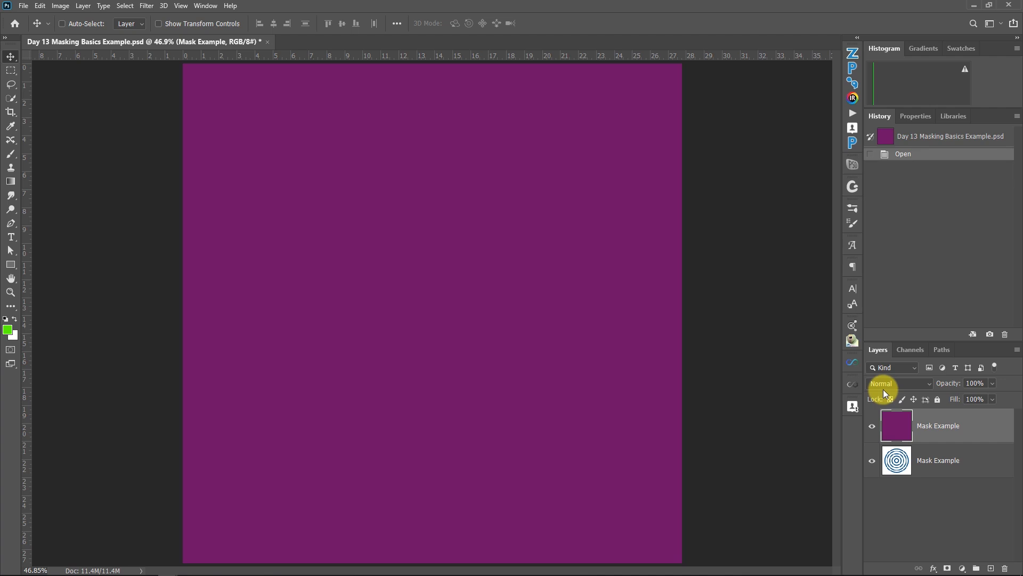
Hide and reshow the purple Mask Example layer to check the circles layer beneath it
left_click(903, 430)
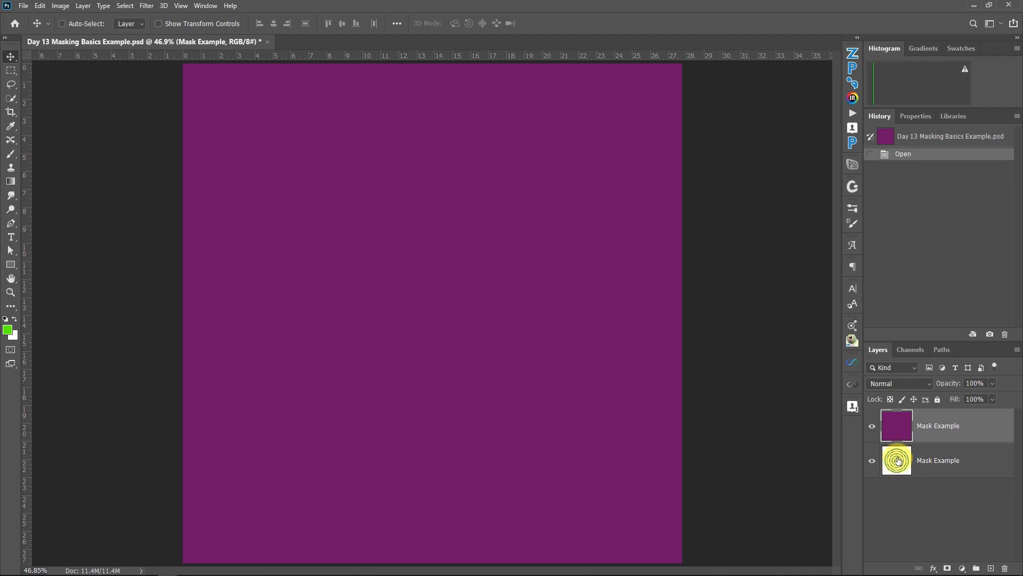
left_click(872, 425)
left_click(872, 426)
Try the purple layer at 60% opacity, restore it to 100%, and keep its blend mode at Normal
left_click(991, 383)
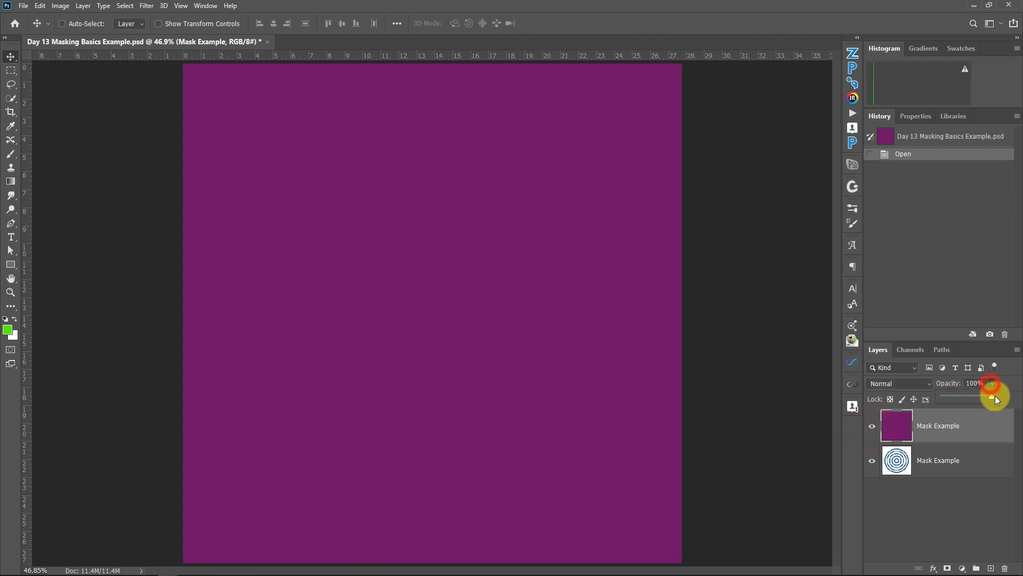
left_click_drag(976, 398, 971, 398)
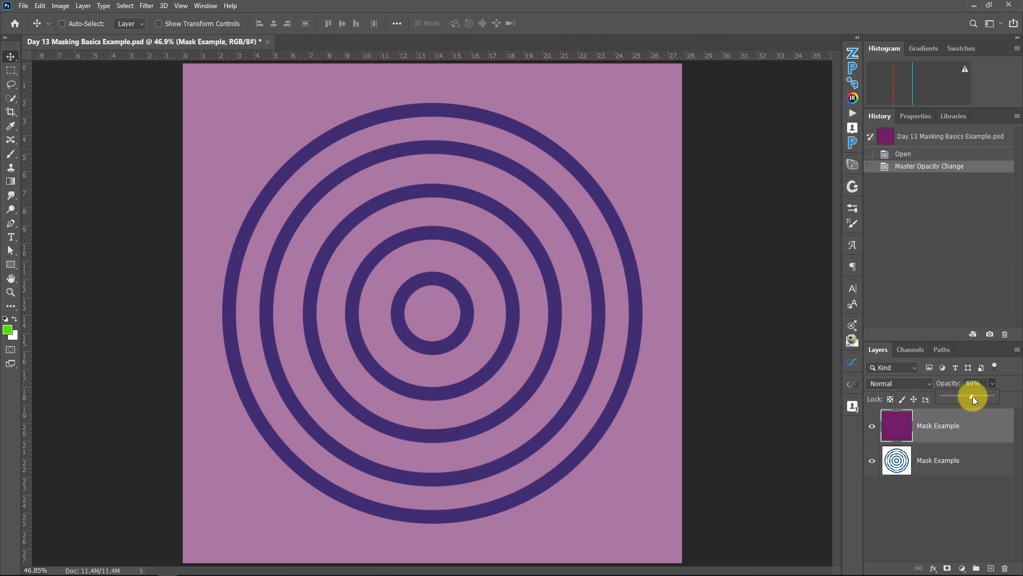
left_click_drag(993, 395, 997, 395)
left_click(909, 383)
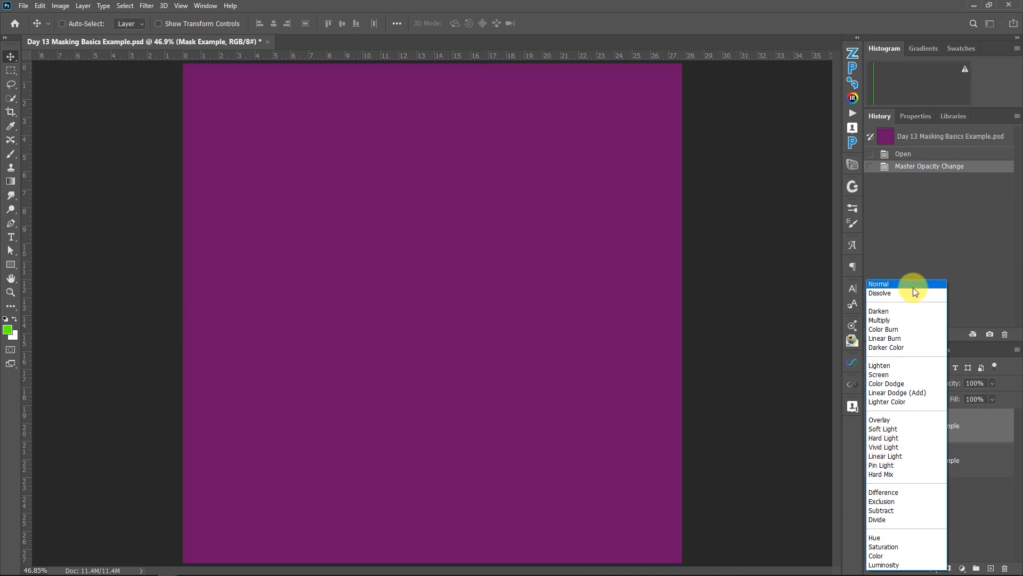
left_click(913, 285)
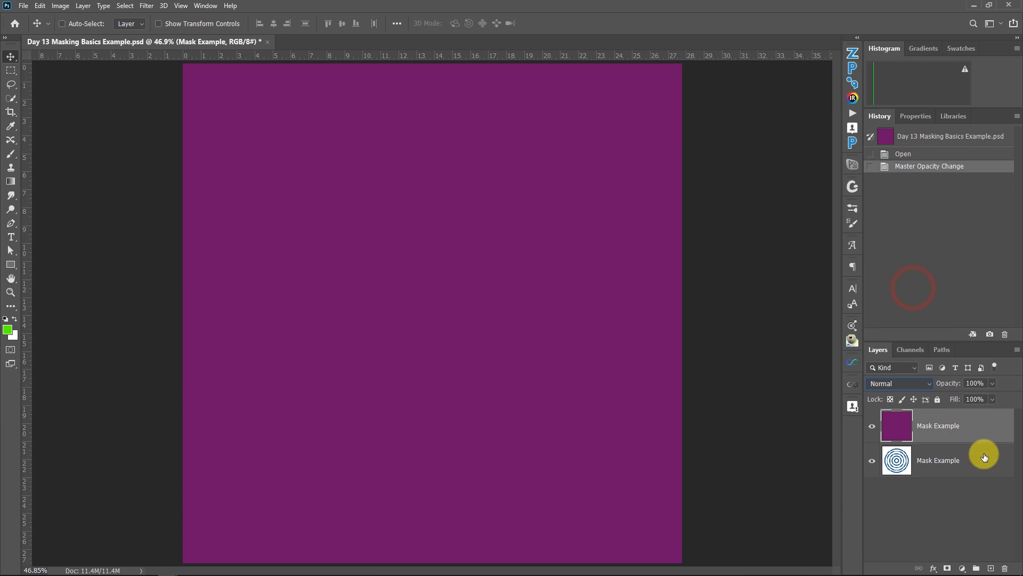
Try raising the black Underlying Layer slider in the purple layer's Blend If settings, reset it to 0, and close Layer Style
double_click(986, 414)
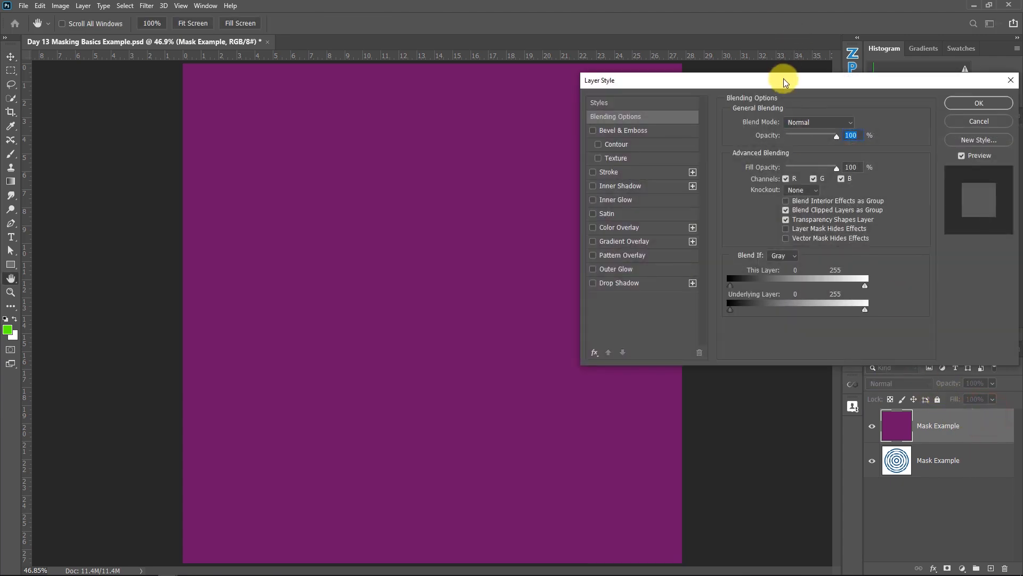
left_click_drag(786, 80, 737, 72)
left_click_drag(682, 302, 700, 301)
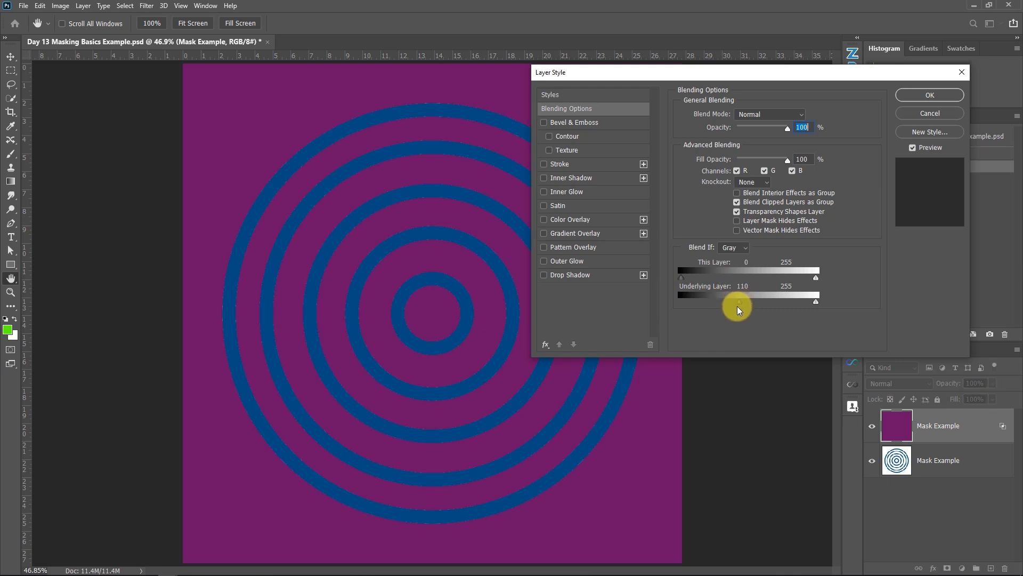
left_click_drag(740, 302, 669, 292)
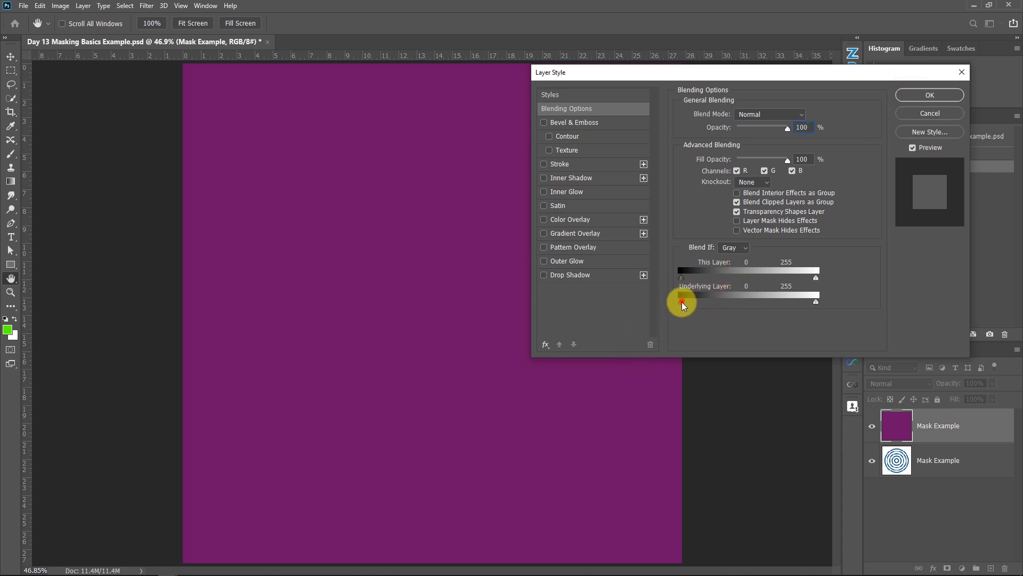
left_click_drag(682, 302, 704, 302)
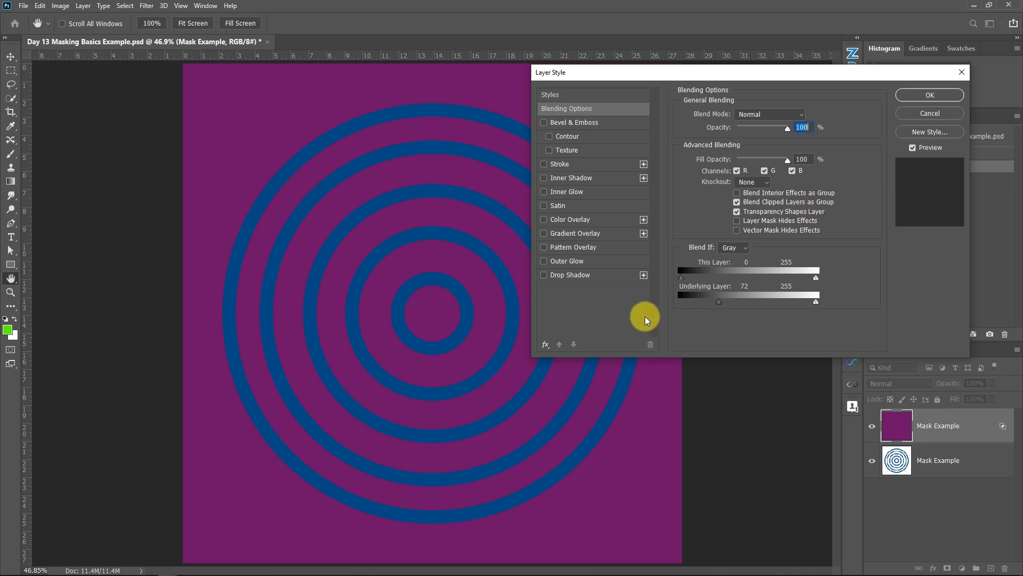
left_click_drag(721, 302, 682, 302)
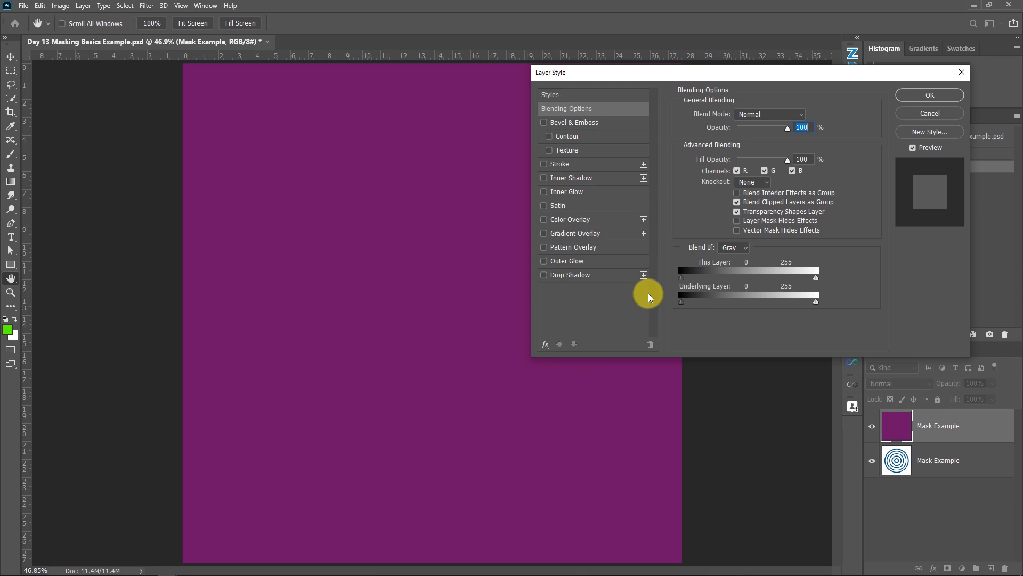
left_click(906, 98)
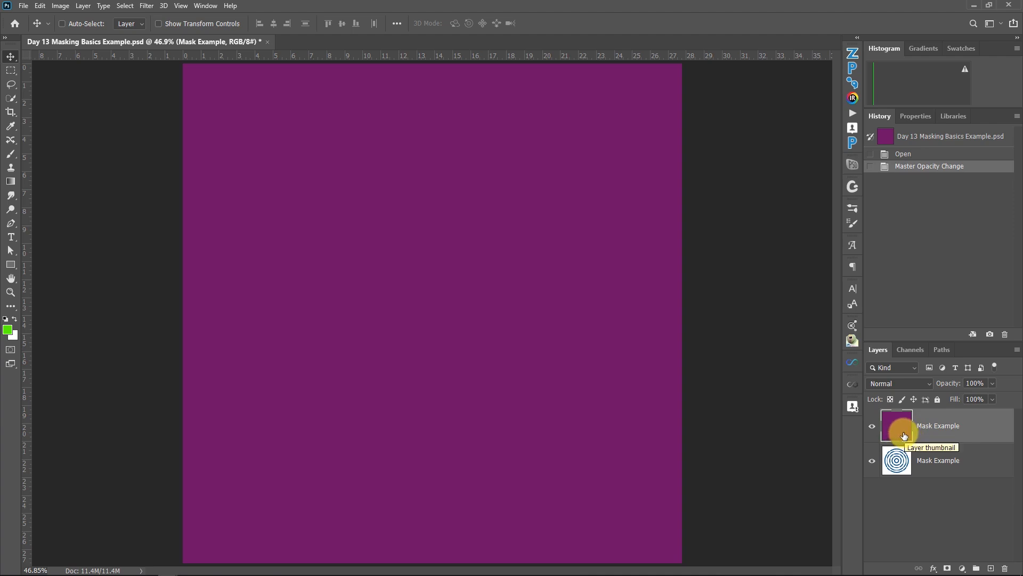
Add a Curves adjustment layer above the purple layer and delete it
left_click(964, 567)
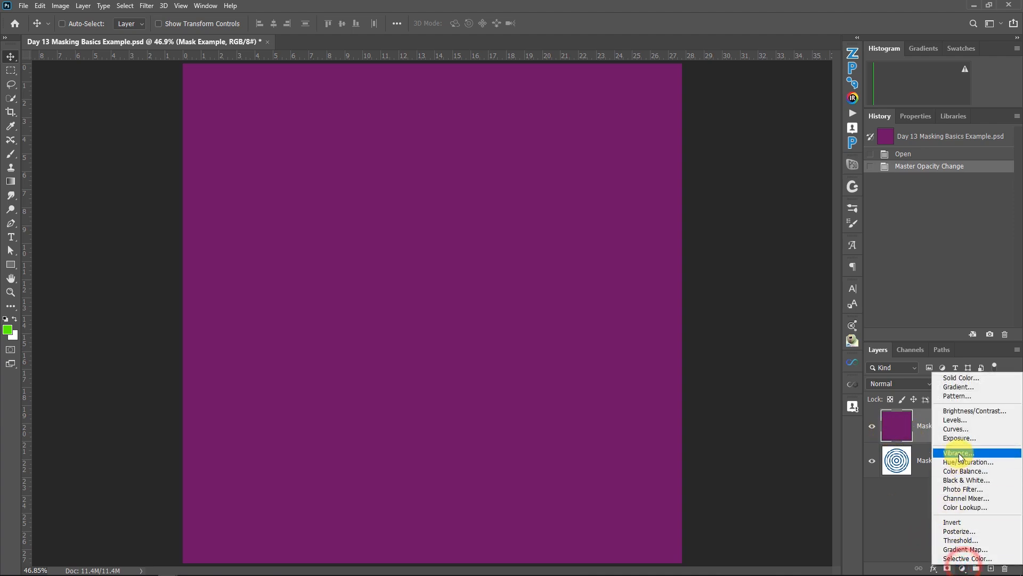
left_click(954, 430)
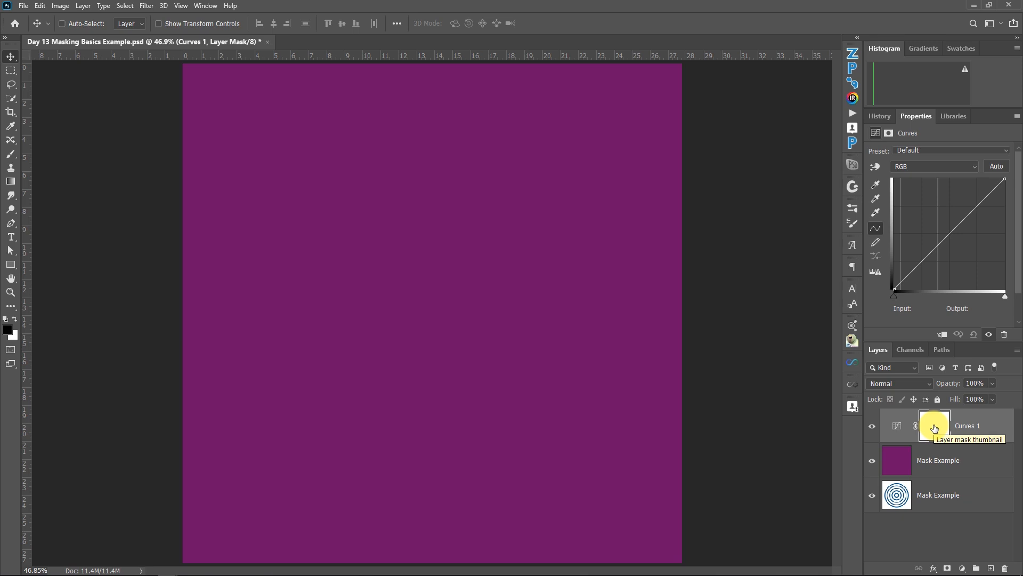
left_click(994, 425)
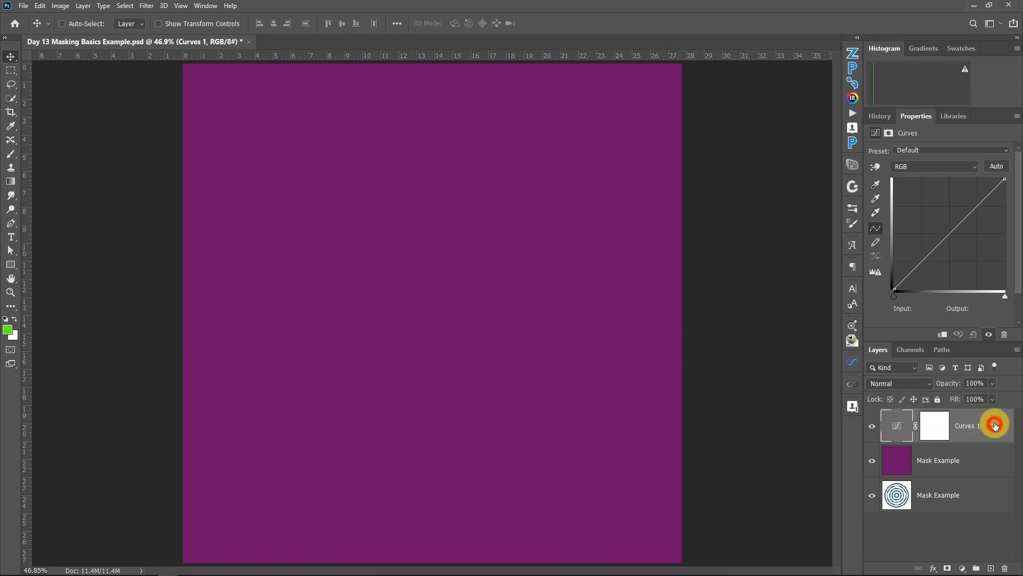
key("Delete")
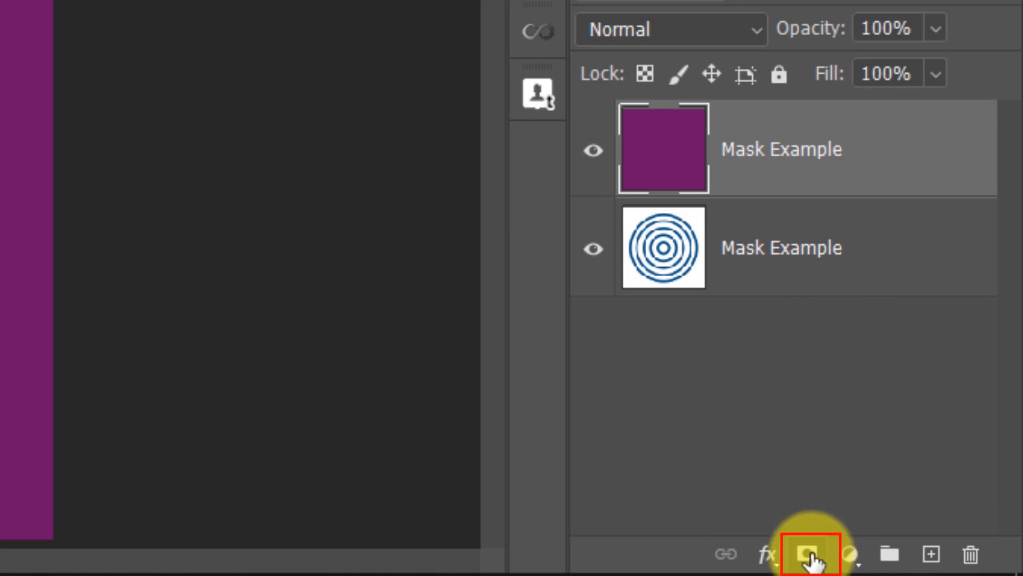
Add a white layer mask to the purple Mask Example layer and activate the Brush tool
left_click(811, 557)
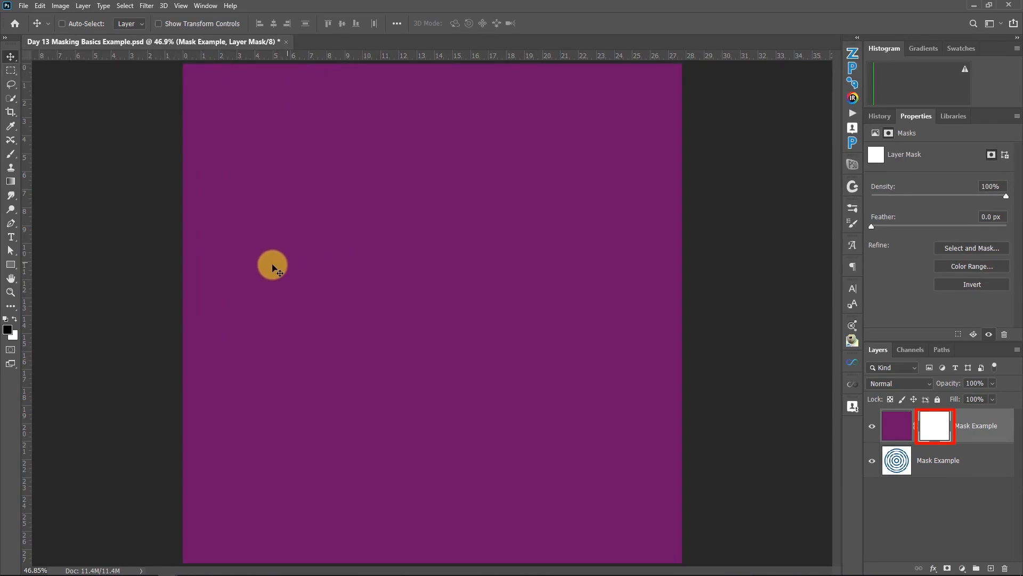
key("b")
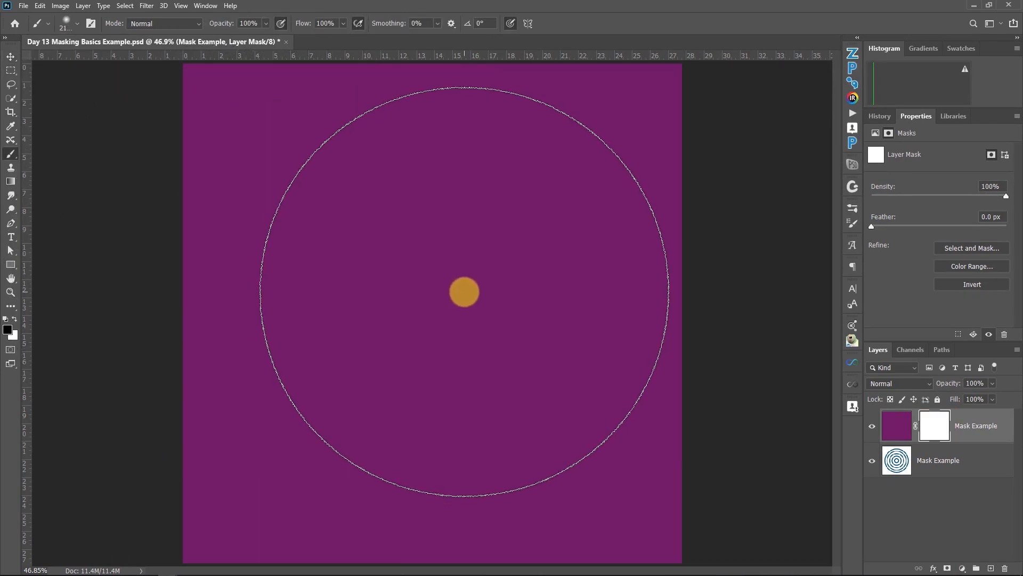
key("b")
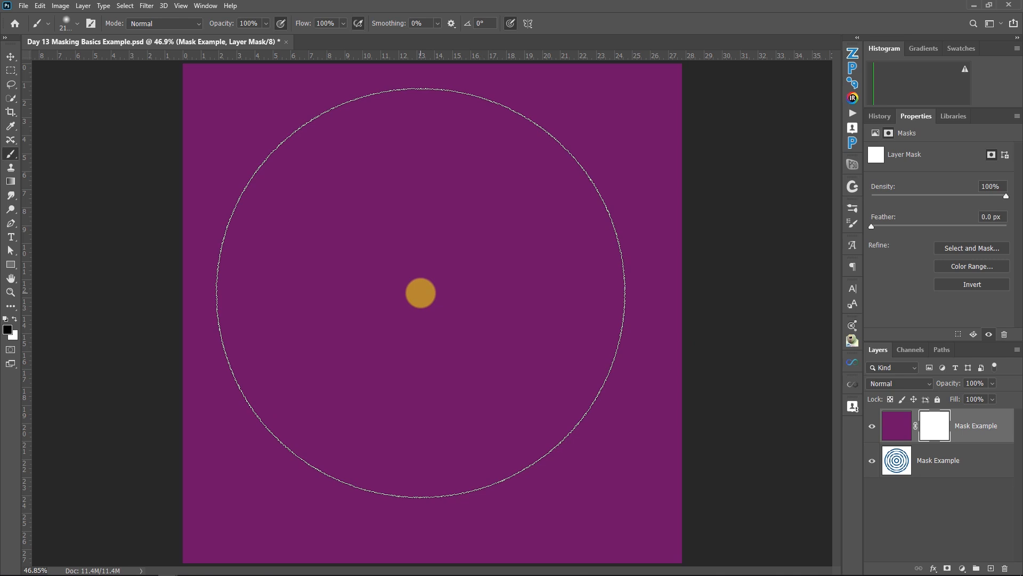
Try out smaller and larger brush sizes over the canvas by repeatedly shrinking and enlarging the brush
key("bracketleft")
key("bracketleft")
key("bracketleft")
key("bracketleft")
key("bracketleft")
key("bracketleft")
key("bracketleft")
key("bracketleft")
key("bracketleft")
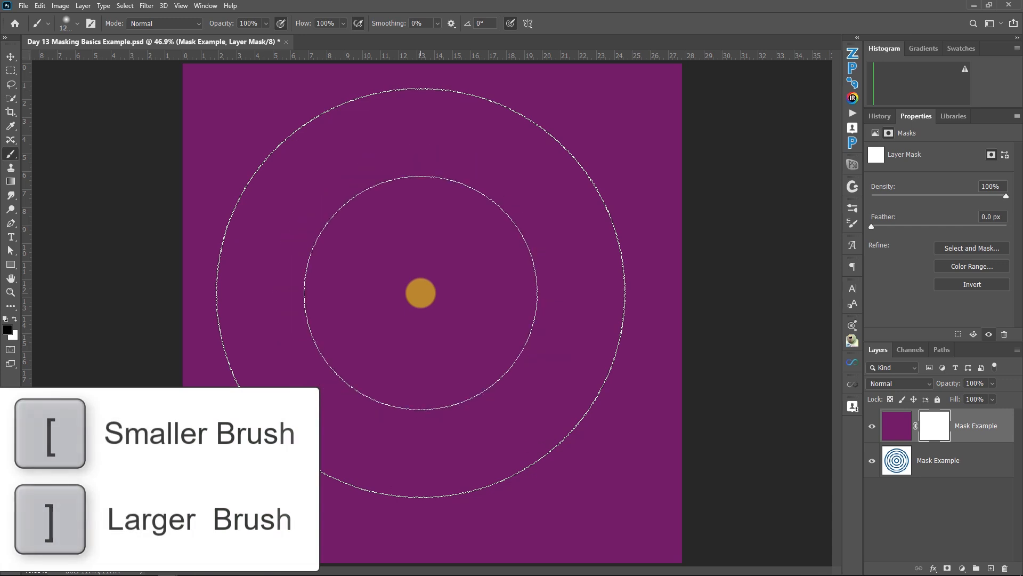
key("bracketleft")
key("bracketleft")
key("bracketleft")
key("bracketleft")
key("bracketleft")
key("bracketleft")
key("bracketright")
key("bracketright")
key("bracketright")
key("bracketright")
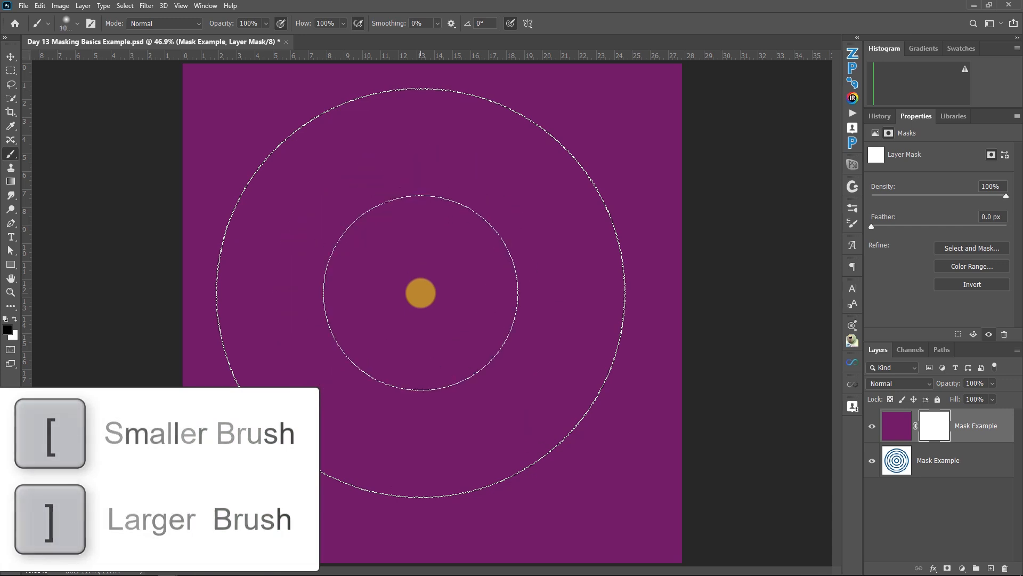
key("bracketright")
key("bracketright")
key("bracketright")
key("bracketright")
key("bracketright")
key("bracketright")
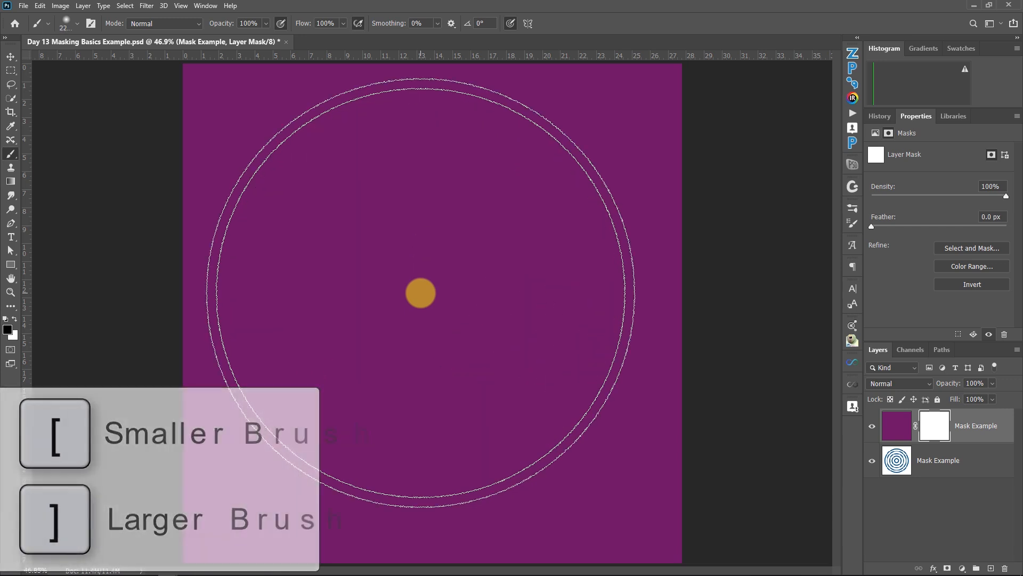
key("bracketleft")
key("bracketleft")
key("bracketleft")
key("bracketleft")
key("bracketleft")
key("bracketleft")
key("bracketleft")
key("bracketleft")
key("bracketleft")
key("bracketleft")
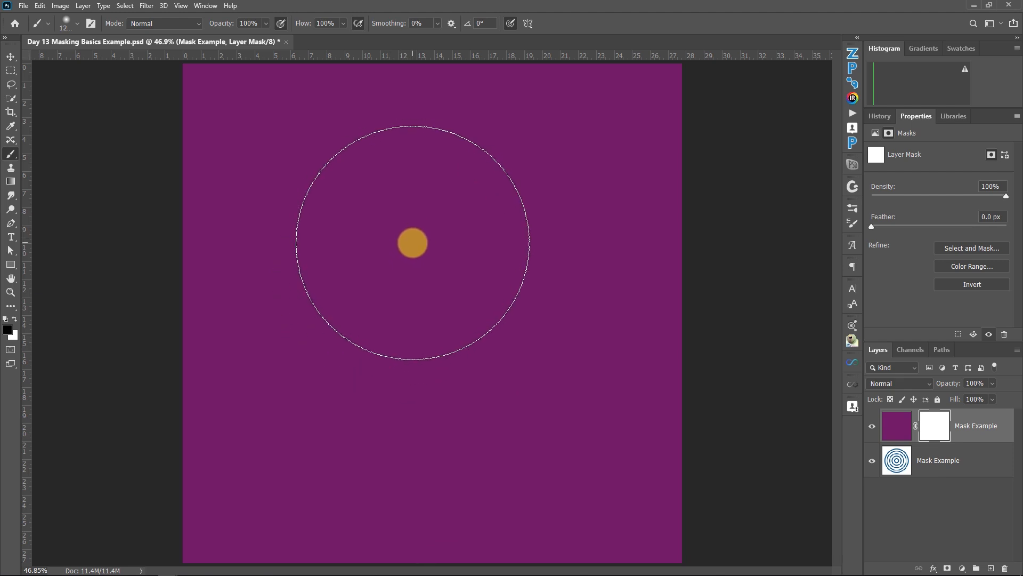
Set the brush size to 300 px
right_click(413, 243)
left_click_drag(532, 268, 487, 253)
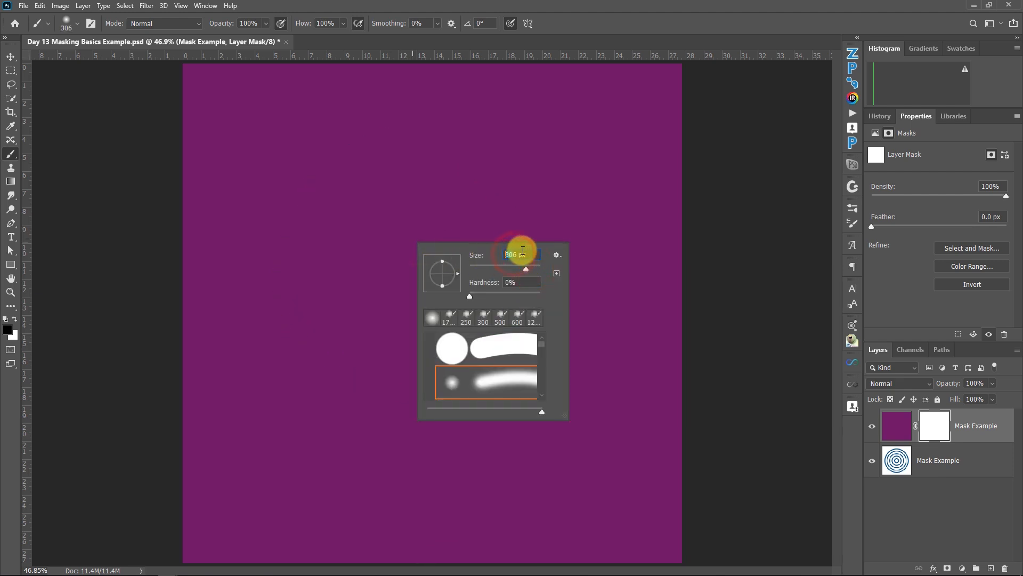
type("300")
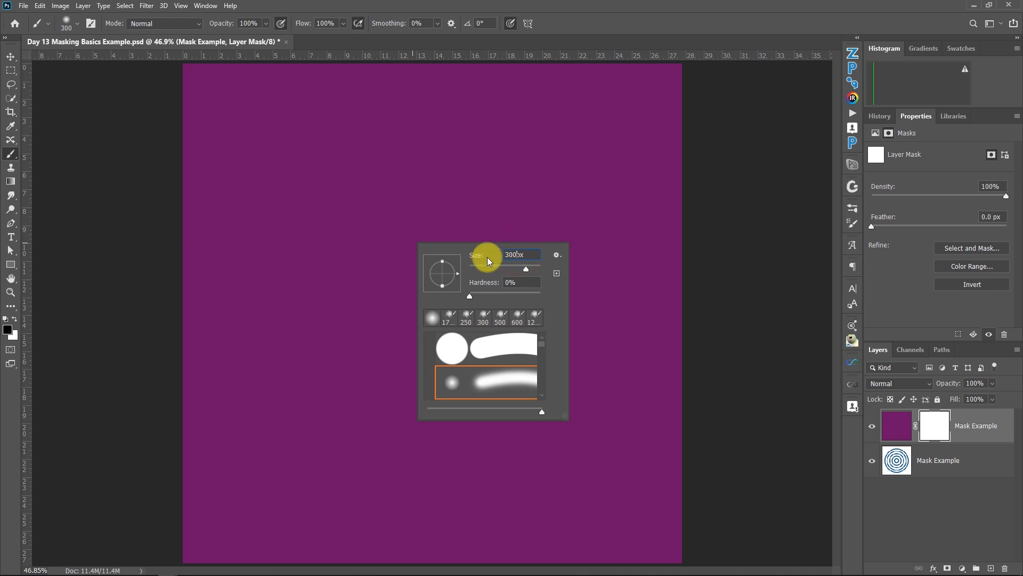
left_click(761, 250)
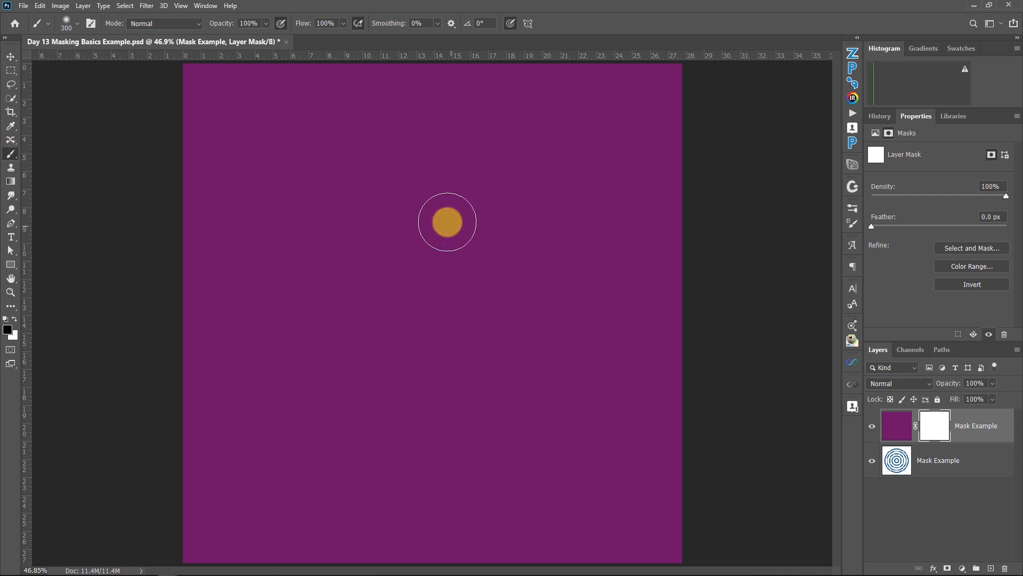
Choose the soft round brush from General Brushes and set its hardness to 100%
right_click(389, 221)
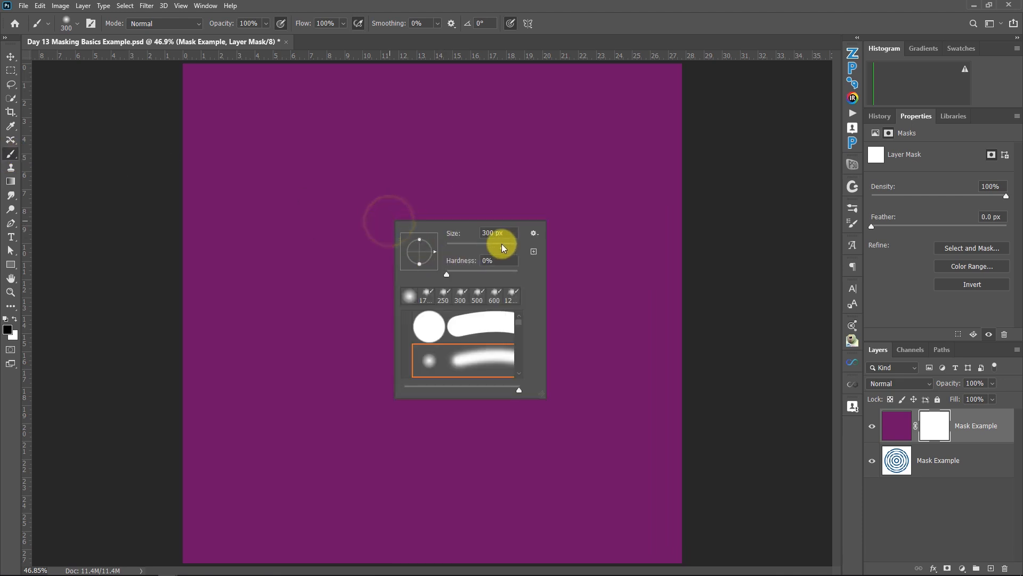
left_click(519, 322)
left_click(408, 318)
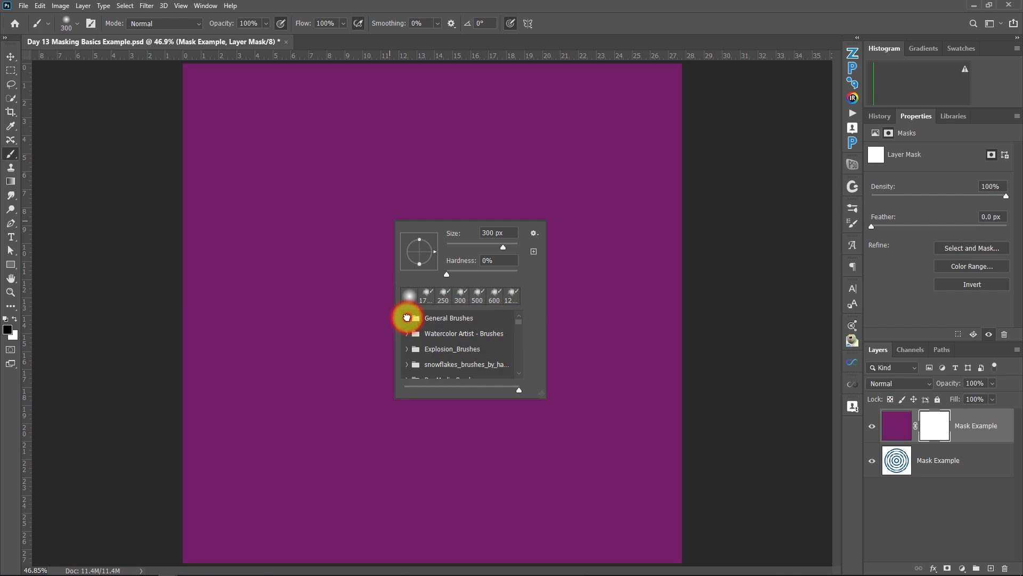
left_click(407, 317)
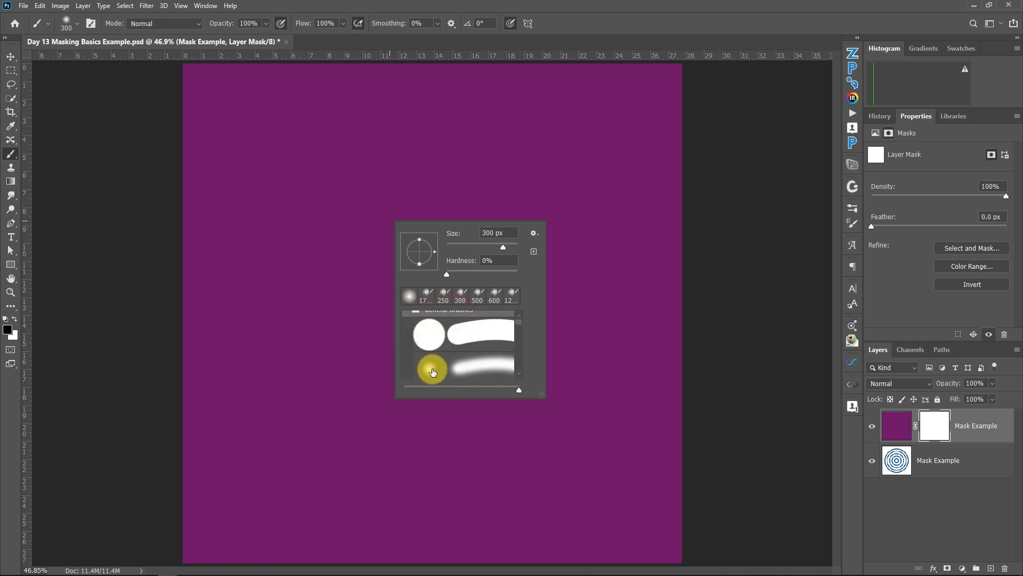
left_click(433, 339)
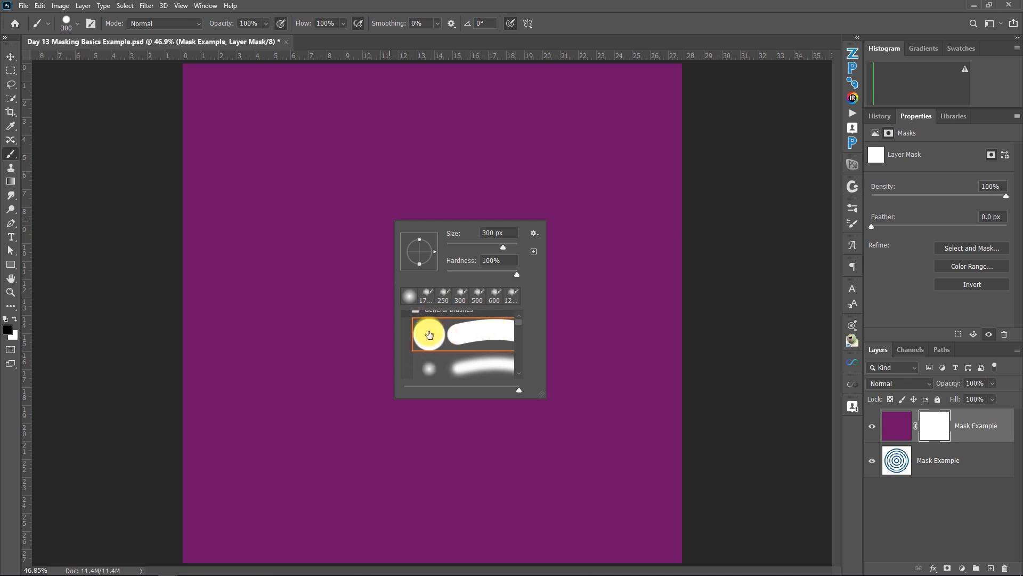
left_click(436, 367)
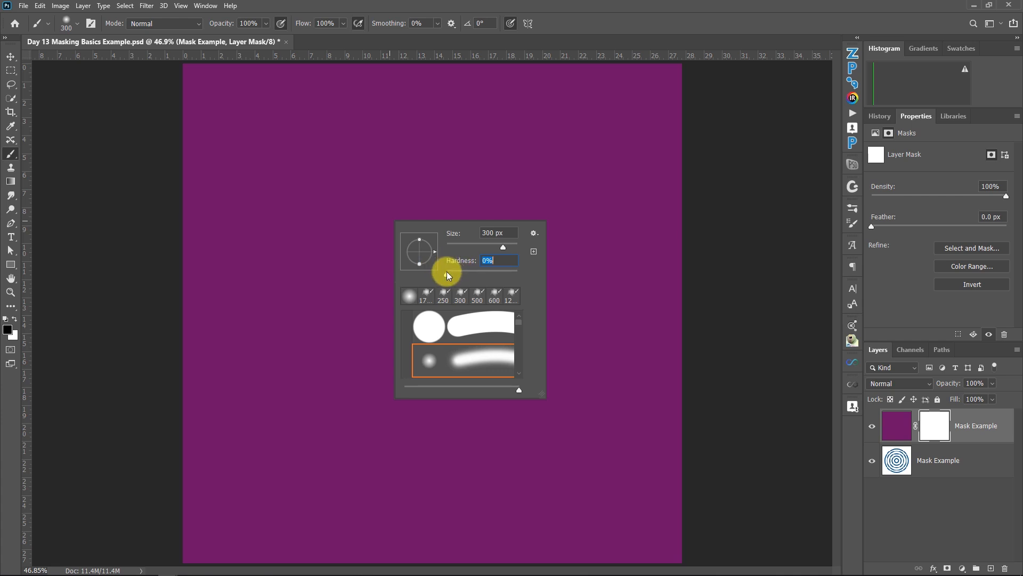
left_click_drag(447, 270, 541, 248)
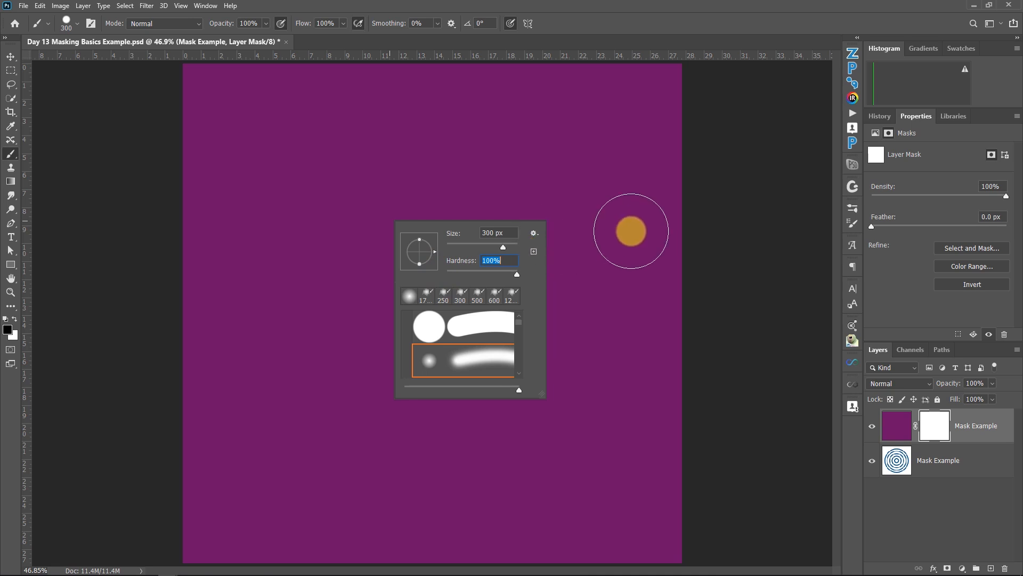
left_click(731, 225)
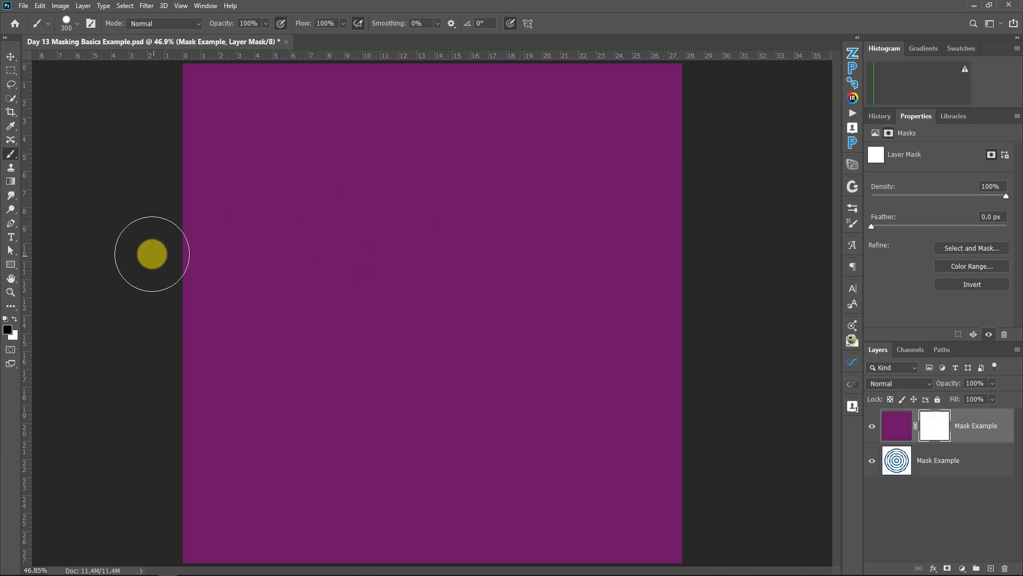
Paint a black horizontal band across the purple layer's mask and a vertical band crossing it to reveal the circles beneath
mouse_move(150, 254)
left_mouse_down()
mouse_move(623, 237)
mouse_move(688, 251)
left_mouse_up()
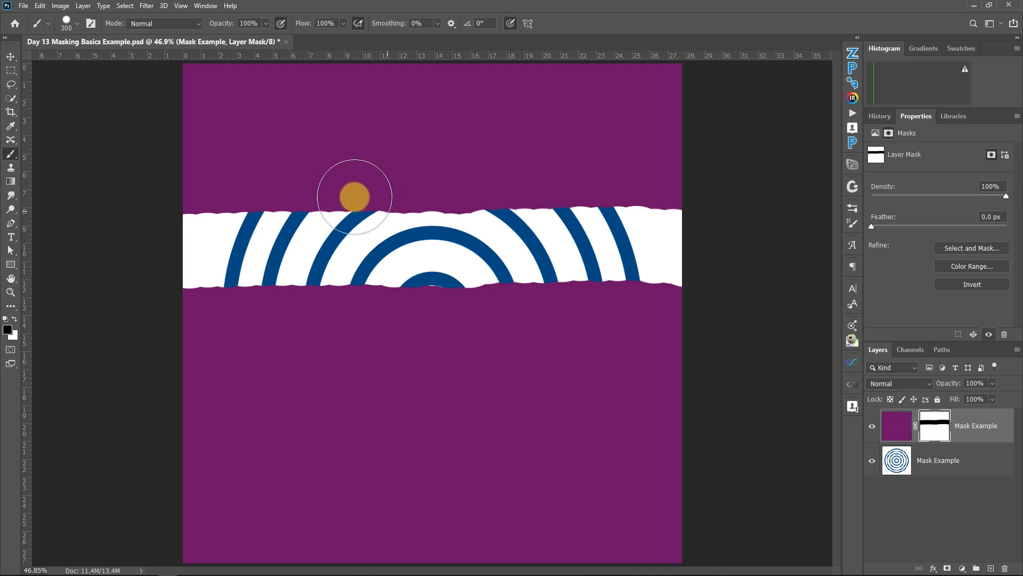
mouse_move(432, 215)
left_mouse_down()
mouse_move(424, 116)
mouse_move(431, 396)
mouse_move(412, 253)
mouse_move(420, 166)
mouse_move(431, 186)
mouse_move(421, 400)
mouse_move(477, 195)
mouse_move(422, 389)
left_mouse_up()
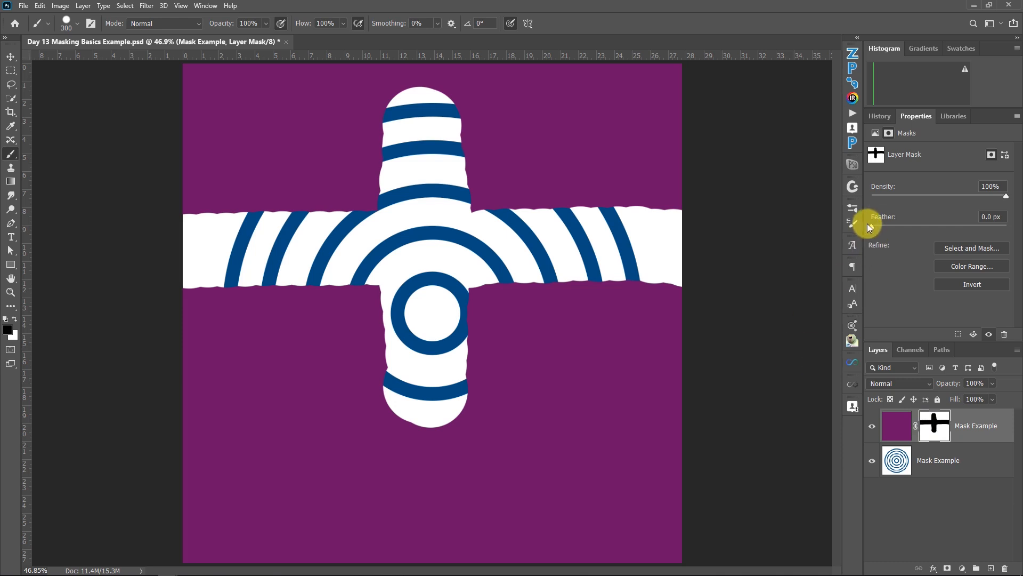
left_click_drag(875, 229, 816, 224)
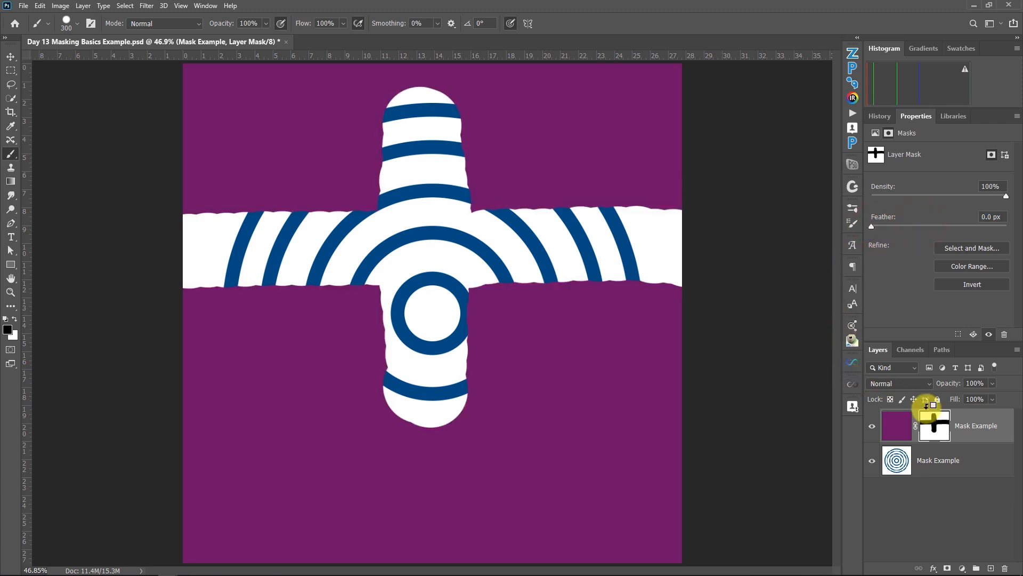
Display the purple layer's mask on its own in black and white, and return to the normal image view
left_click(936, 433, "alt")
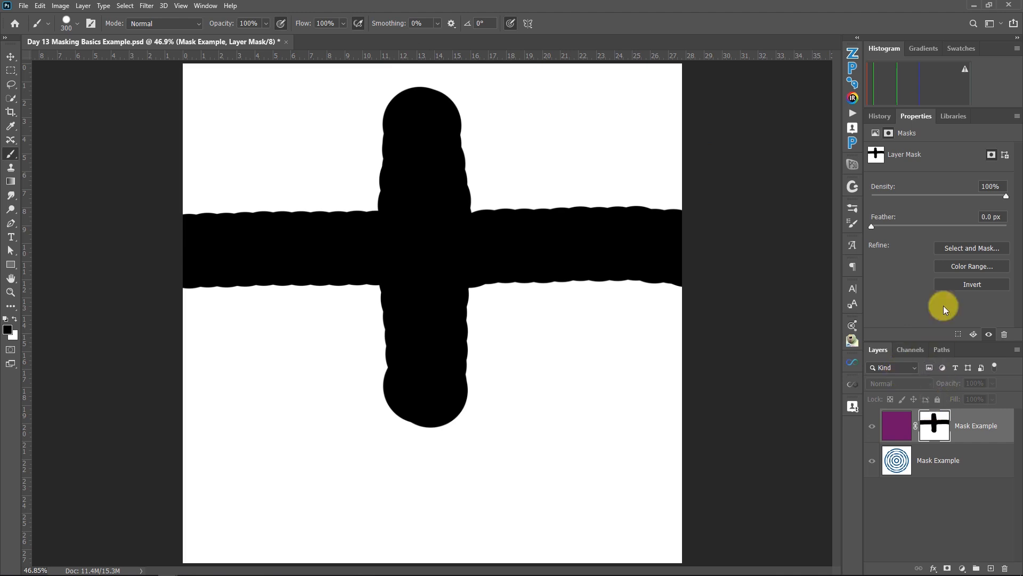
left_click(937, 432, "alt")
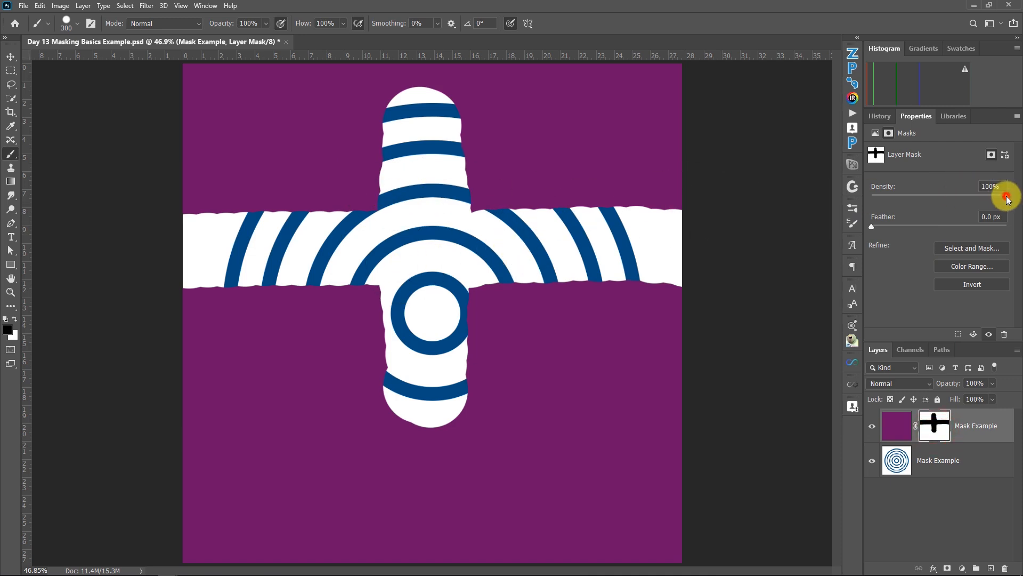
Lower the layer mask's density to 50% and show the mask on its own
left_click_drag(1007, 199, 947, 196)
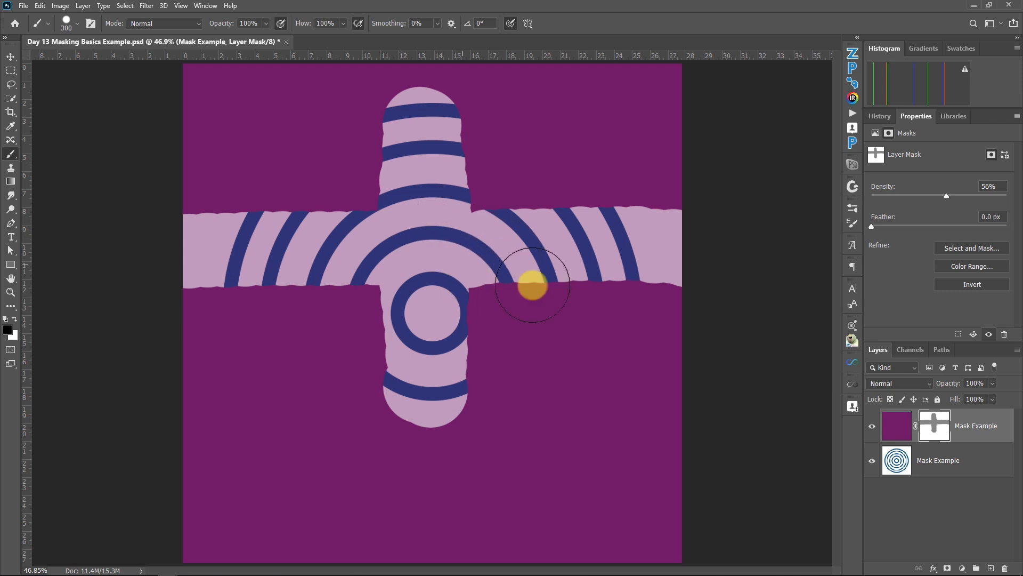
left_click(941, 429, "alt")
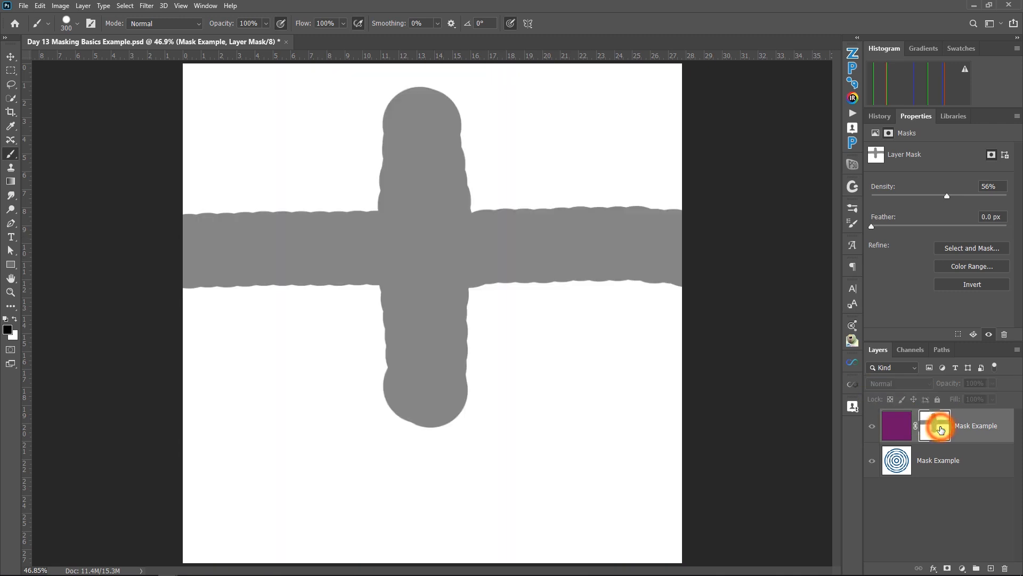
left_click(946, 195)
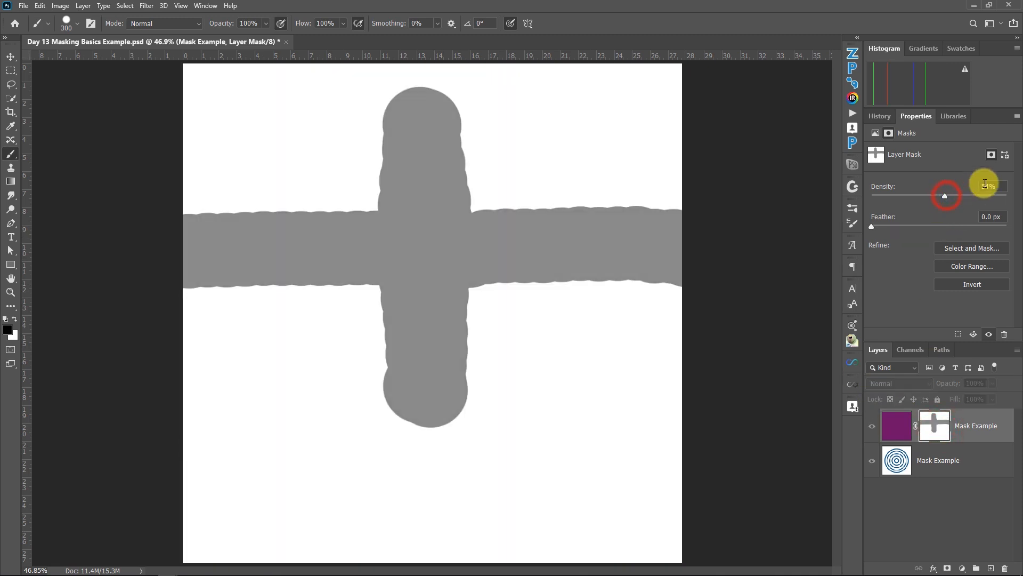
left_click_drag(991, 186, 958, 183)
type("50")
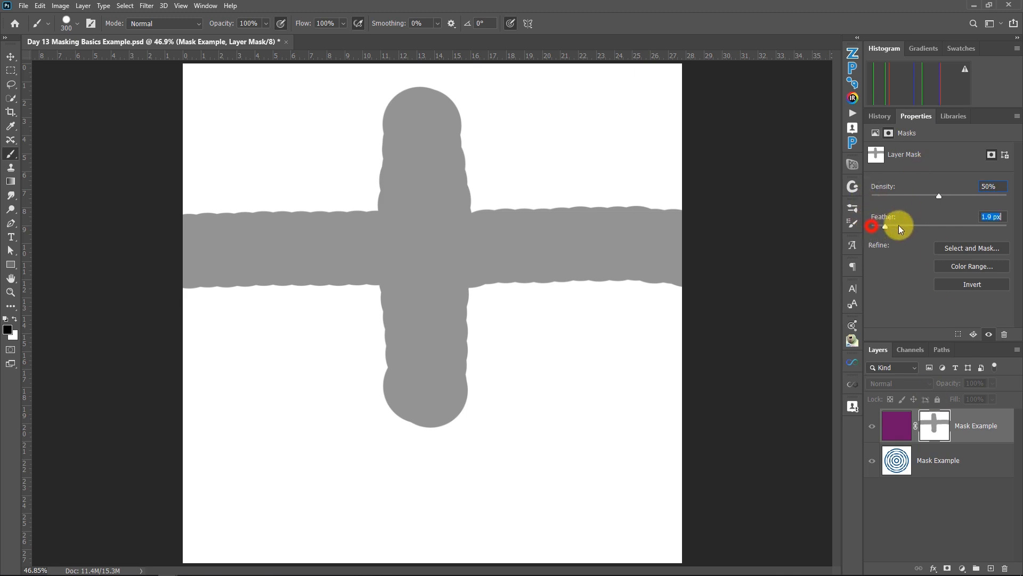
Feather the mask by 33.5 px at 49% density and paint a large blob over its lower half
left_click_drag(966, 216, 938, 194)
left_click(1001, 198)
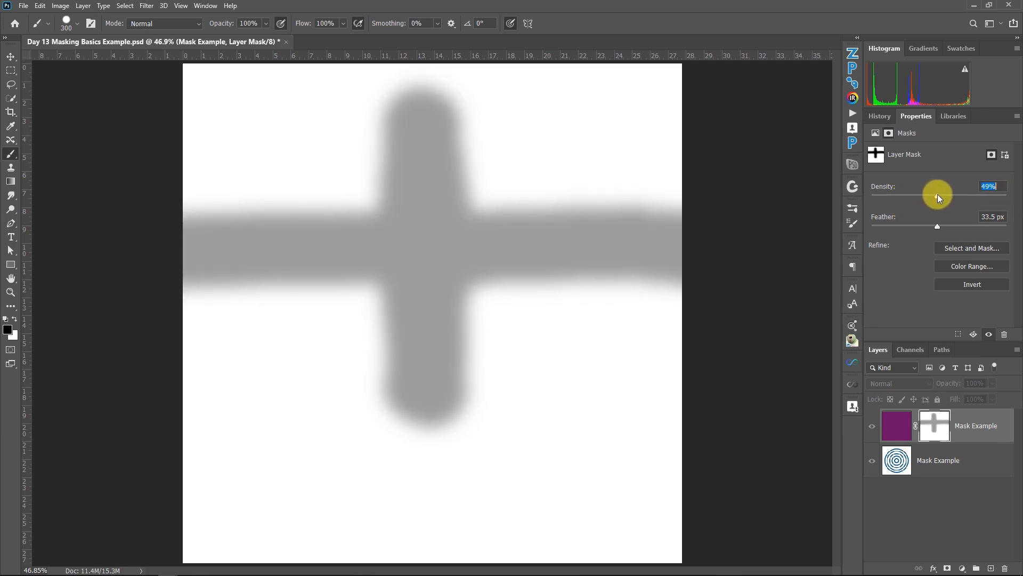
left_click(936, 423)
mouse_move(465, 320)
left_mouse_down()
mouse_move(519, 350)
mouse_move(551, 398)
mouse_move(416, 490)
mouse_move(269, 477)
mouse_move(428, 310)
mouse_move(288, 483)
mouse_move(474, 379)
left_mouse_up()
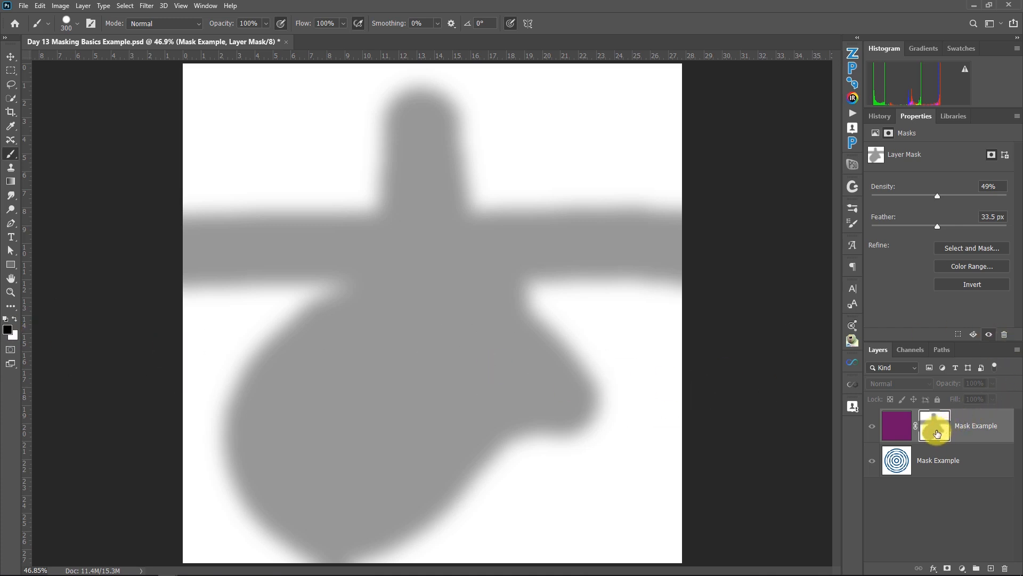
Delete the purple layer's painted mask without applying it, and add a fresh white mask to the layer
left_click_drag(937, 433, 1005, 569)
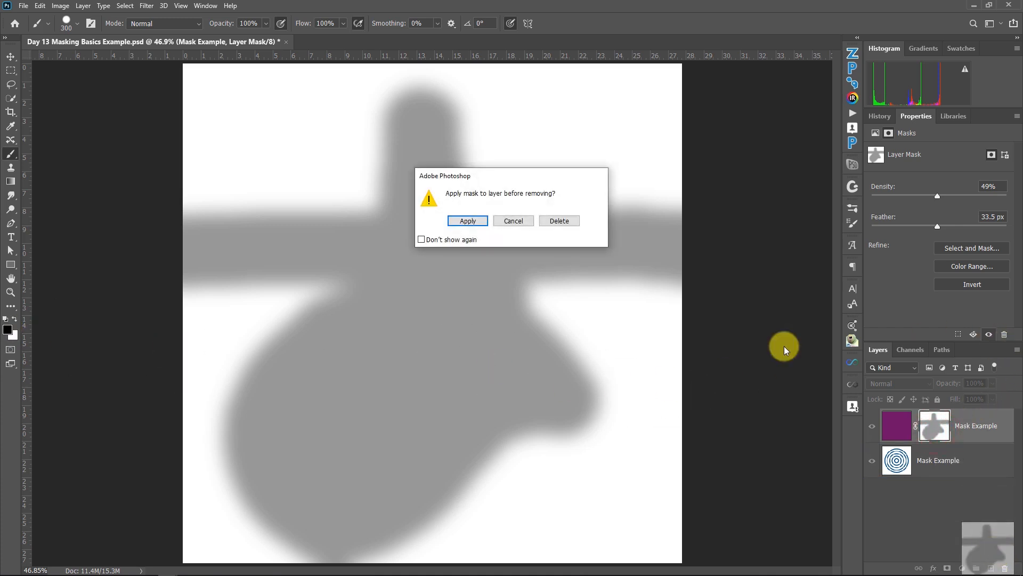
left_click(559, 220)
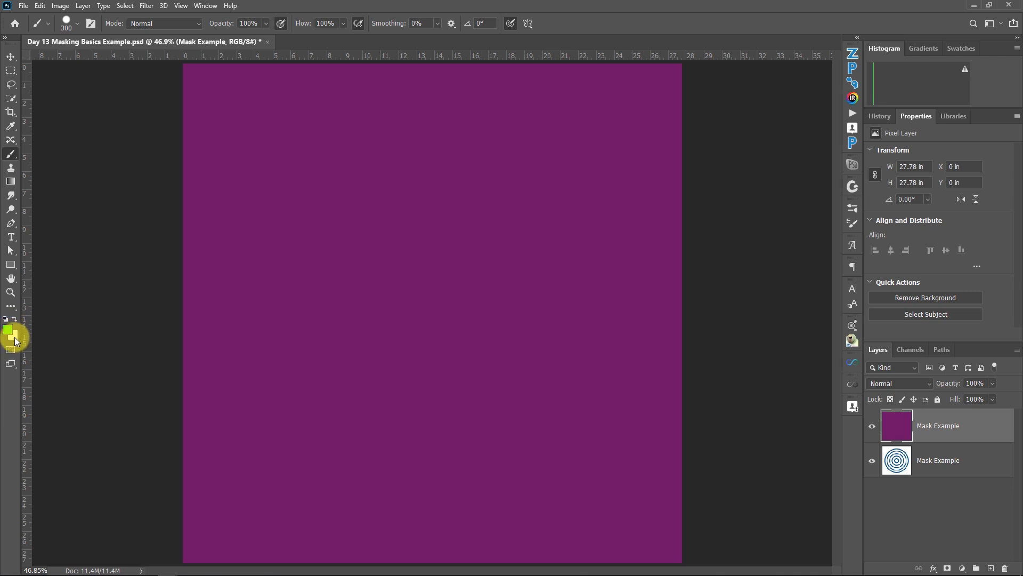
left_click(947, 569)
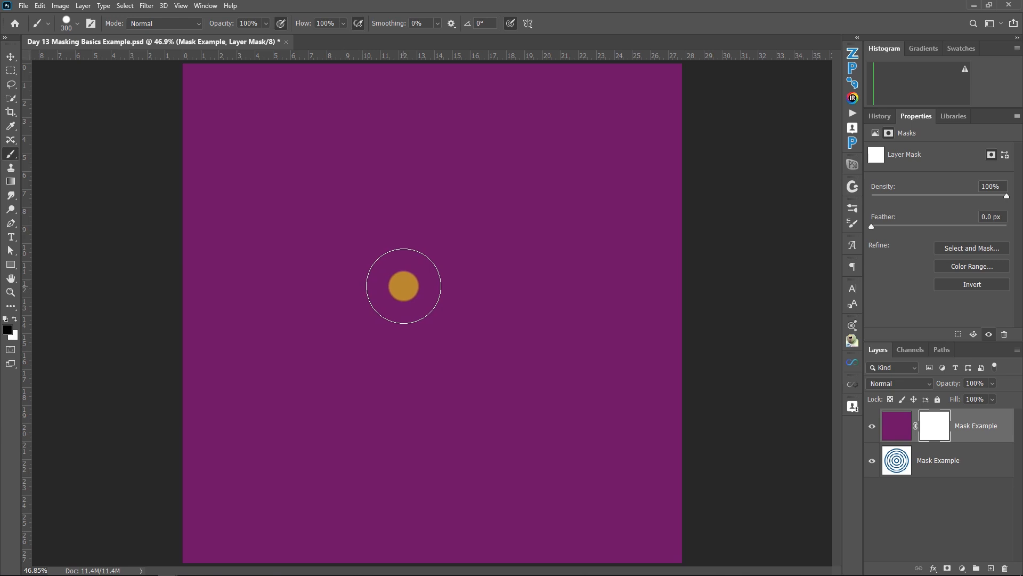
Choose the soft round brush at 300 px with 0% hardness
right_click(405, 287)
left_click(447, 426)
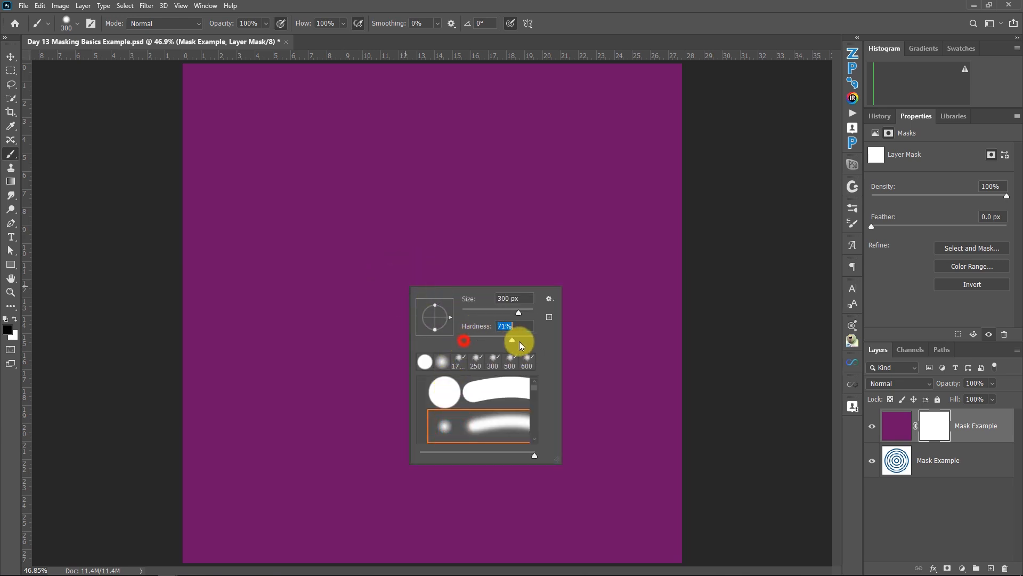
left_click(509, 326)
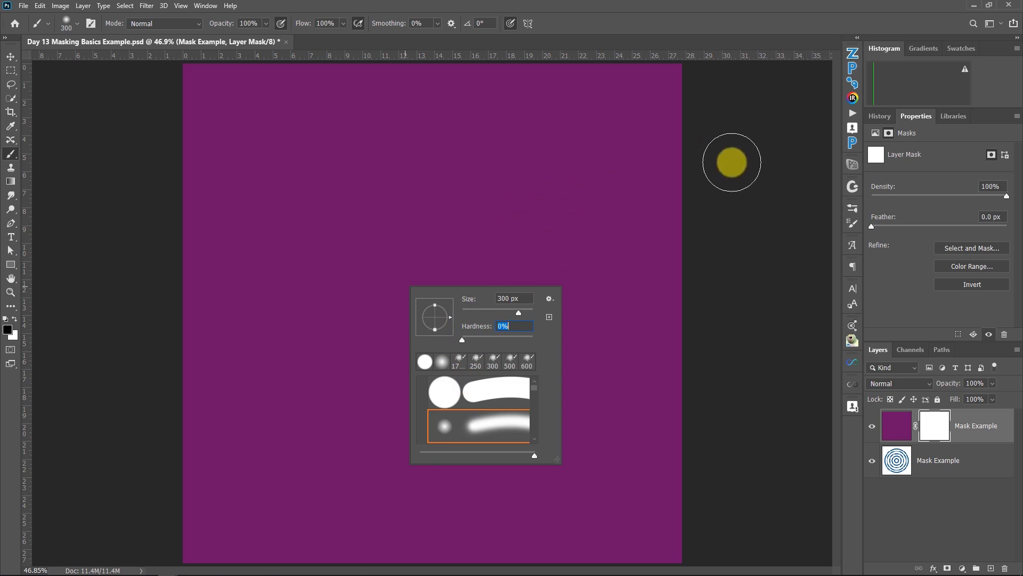
left_click(757, 169)
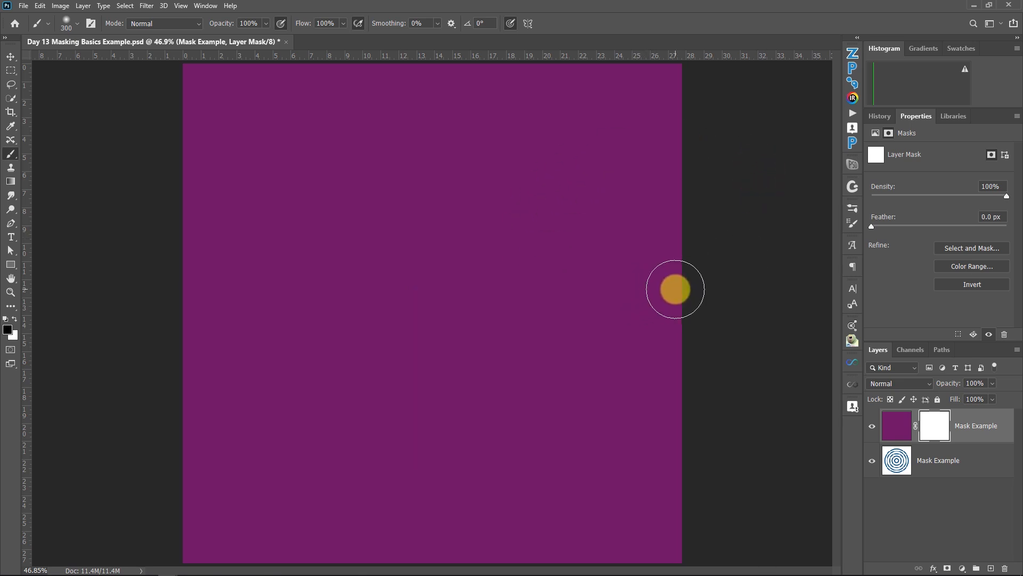
Paint a soft-edged black horizontal band across the middle of the purple layer's mask, and display the mask alone
mouse_move(671, 291)
left_mouse_down()
mouse_move(256, 302)
mouse_move(176, 292)
left_mouse_up()
mouse_move(513, 305)
left_mouse_down()
mouse_move(674, 302)
mouse_move(167, 328)
mouse_move(695, 333)
mouse_move(293, 354)
mouse_move(153, 349)
left_mouse_up()
mouse_move(517, 316)
left_mouse_down()
mouse_move(503, 310)
mouse_move(438, 335)
left_mouse_up()
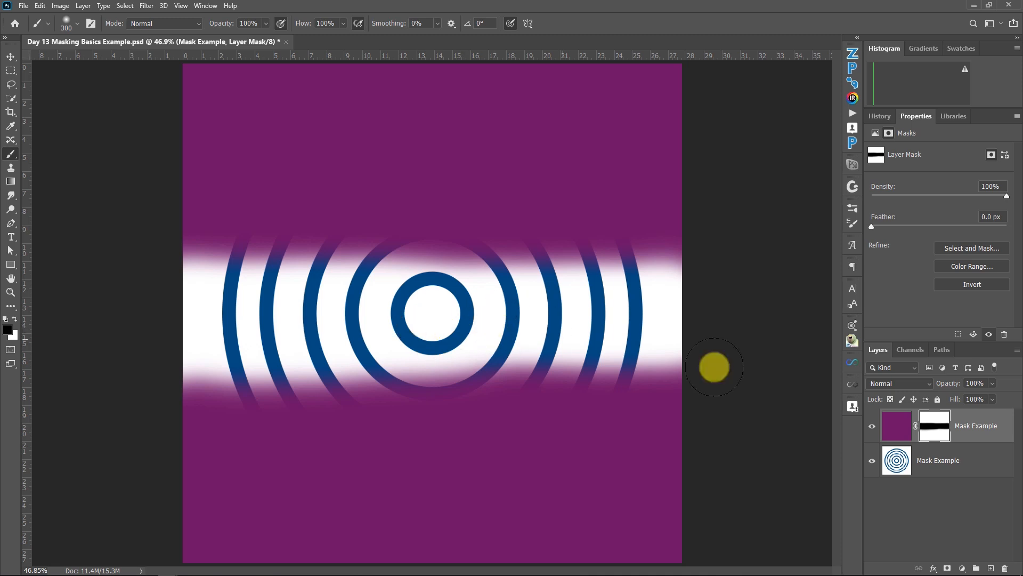
left_click(931, 423, "alt")
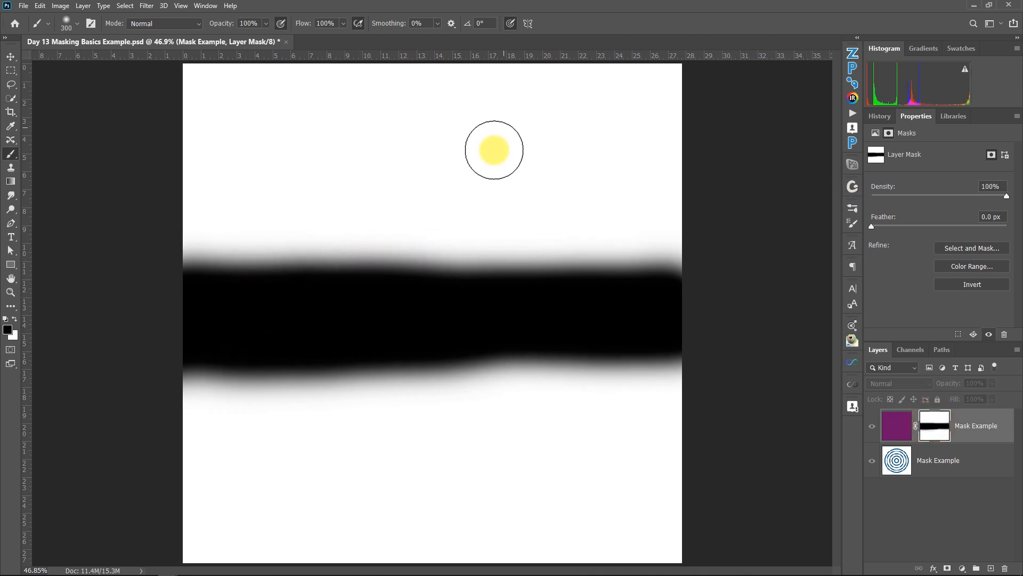
Paint a hard-edged black band across the mask above the soft band, using the hard round brush at 100% hardness
right_click(472, 145)
left_click(537, 259)
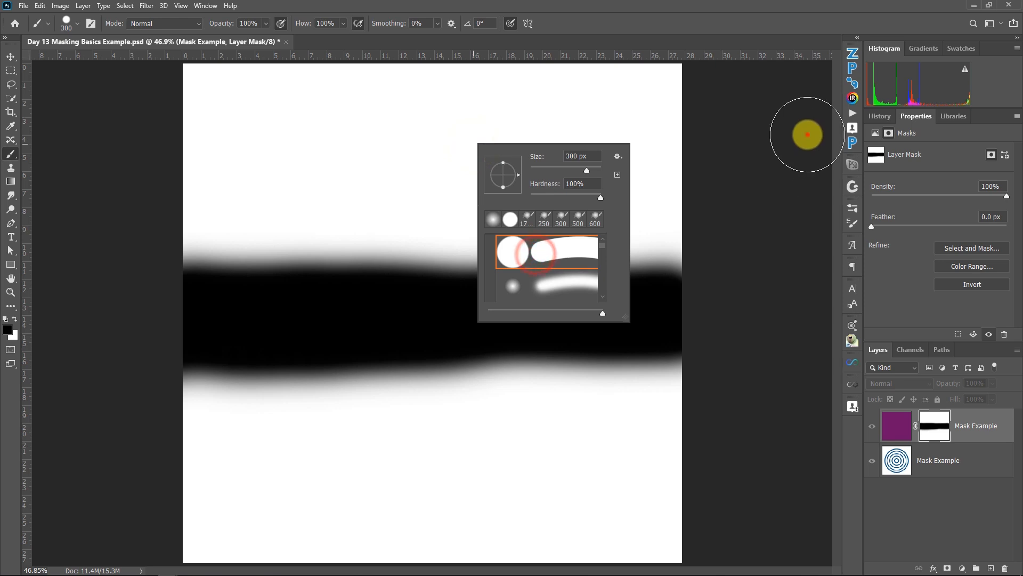
left_click(805, 133)
left_click_drag(704, 137, 159, 153)
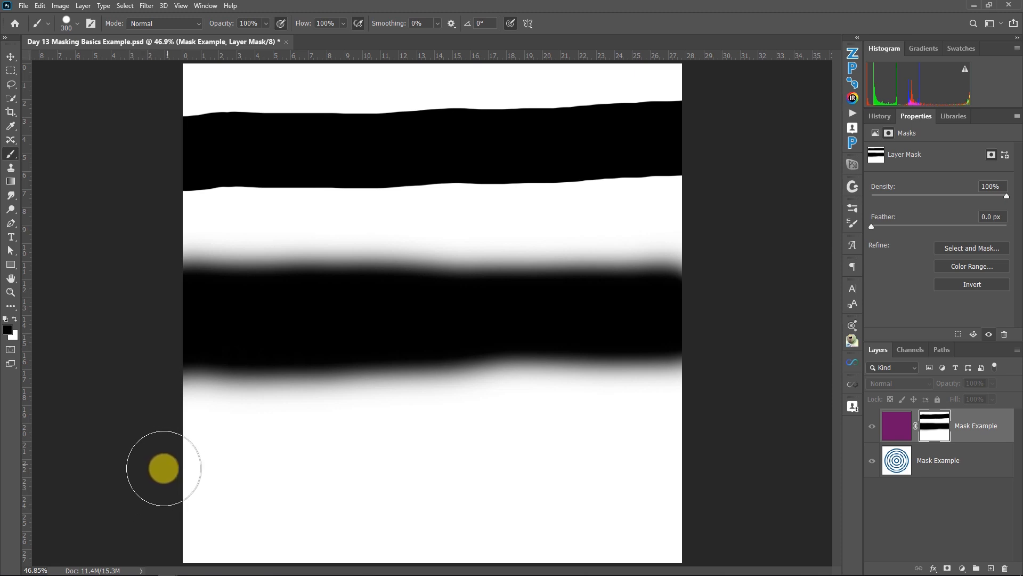
Reduce the brush to 125 px and paint a straight horizontal black line below the soft band plus a vertical line from it to the canvas bottom
key("bracketleft")
key("bracketleft")
key("bracketleft")
key("bracketleft")
key("bracketleft")
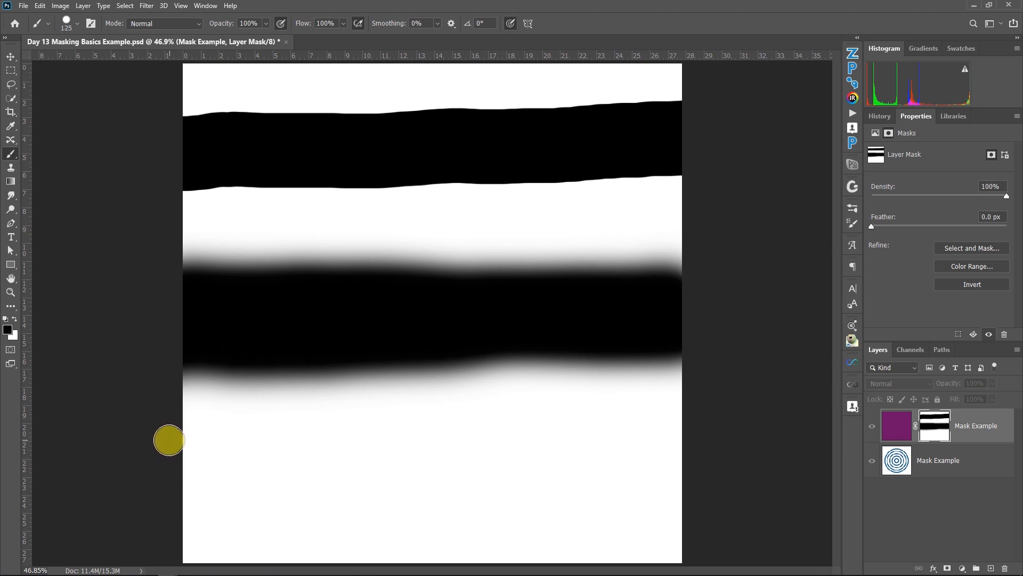
left_click_drag(169, 440, 512, 436)
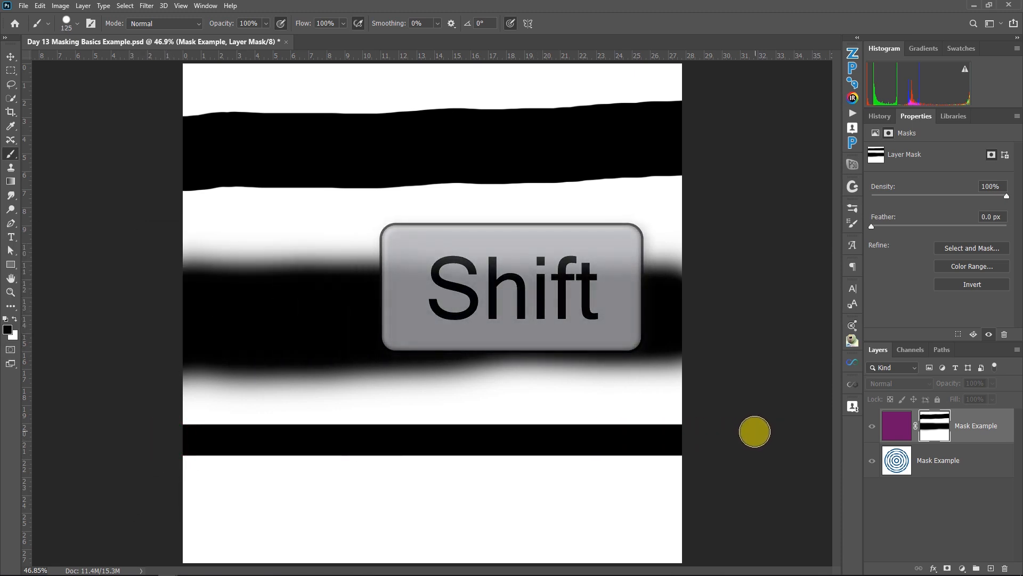
left_click_drag(428, 445, 431, 564)
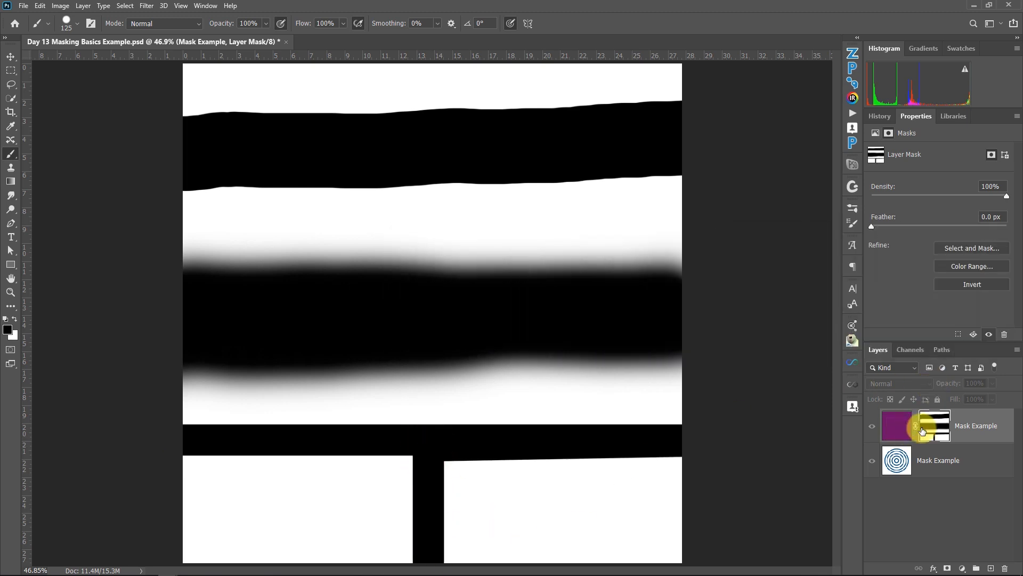
Try the mask at 56% density in the normal and mask-only views, and reset it to 100% density with 0.0 px feather
left_click(896, 434)
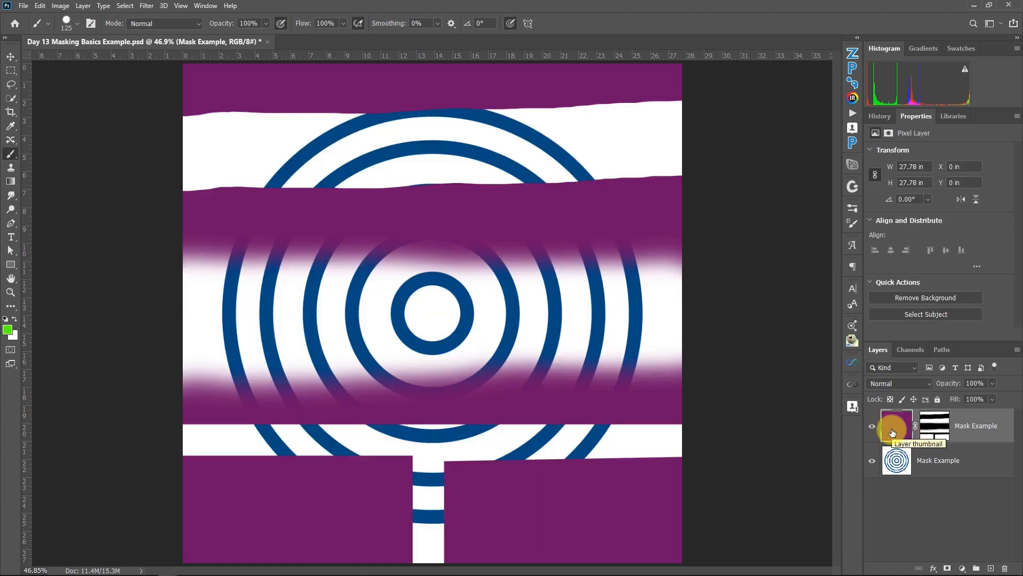
left_click(934, 425)
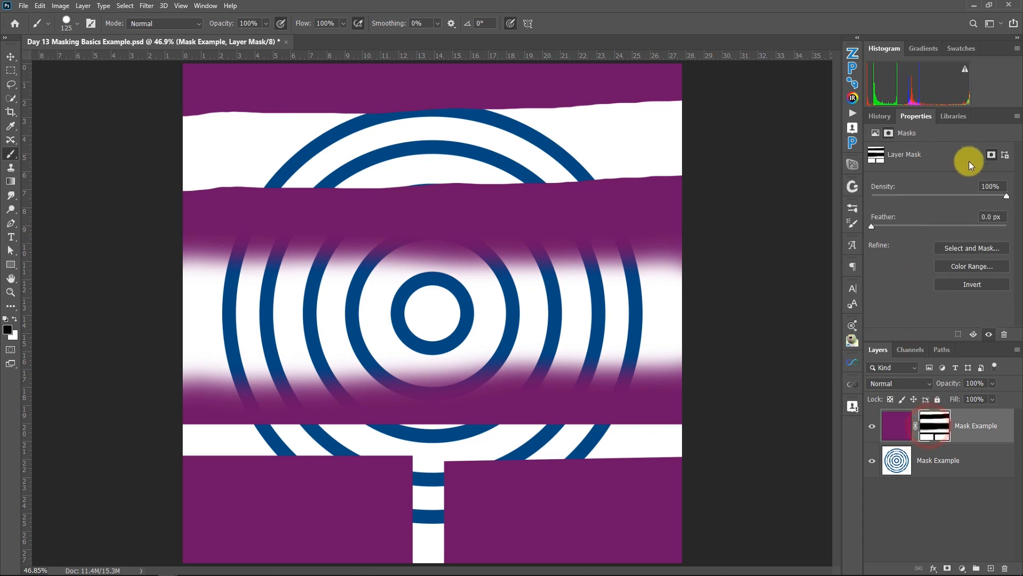
left_click_drag(1006, 198, 968, 196)
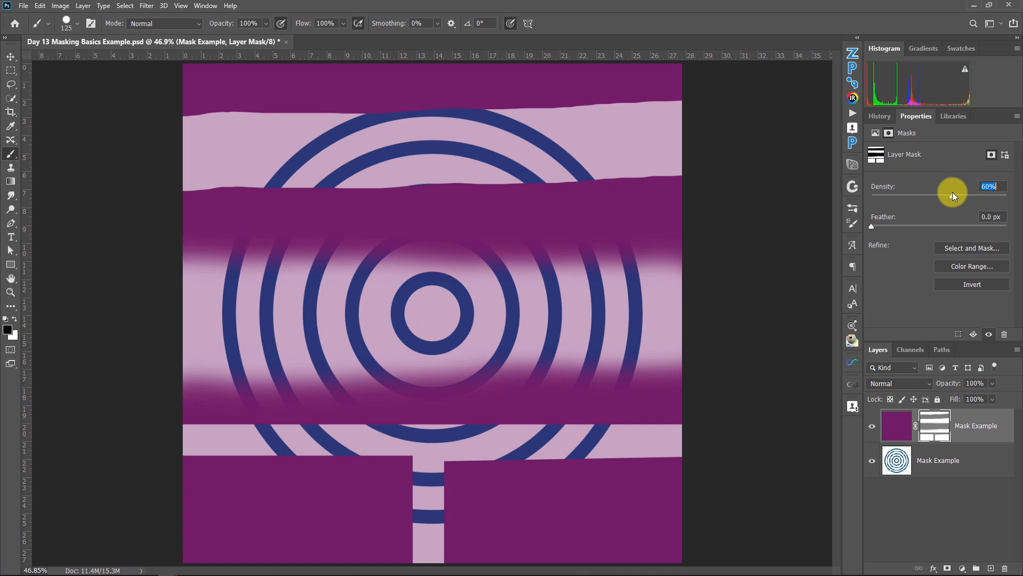
left_click_drag(952, 192, 947, 193)
left_click(944, 435, "alt")
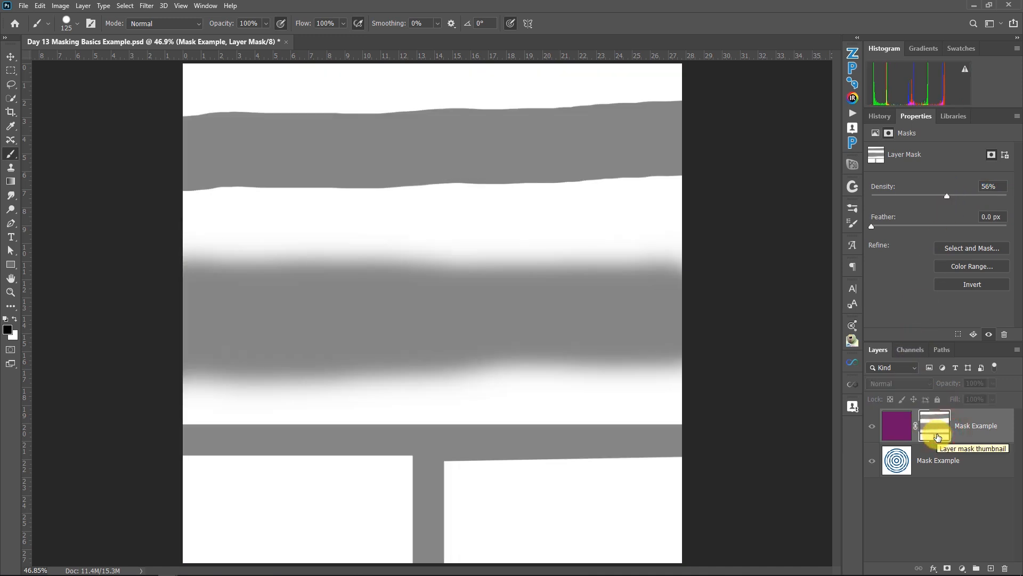
left_click_drag(945, 198, 1007, 196)
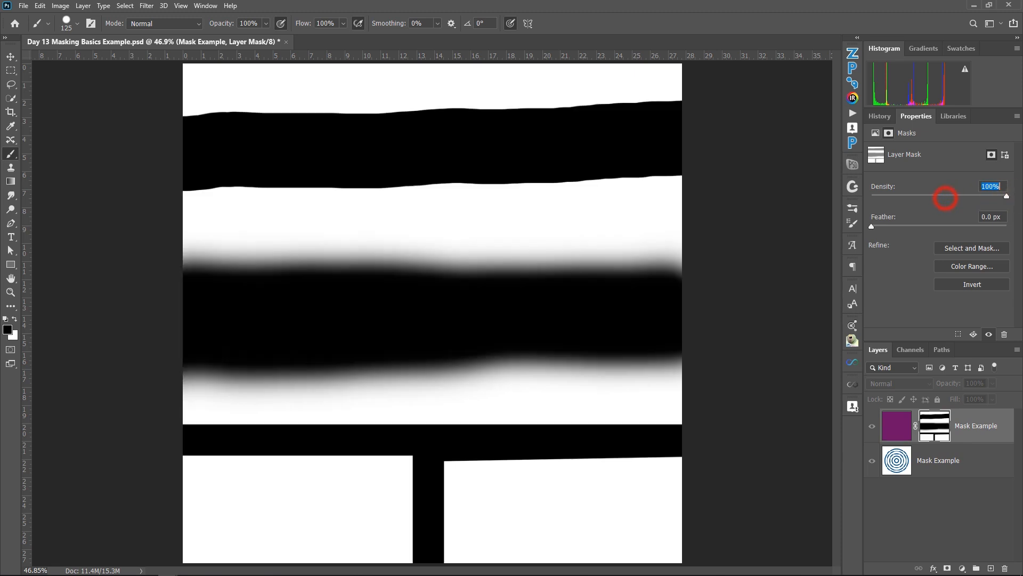
mouse_move(872, 226)
left_mouse_down()
mouse_move(948, 222)
mouse_move(865, 232)
left_mouse_up()
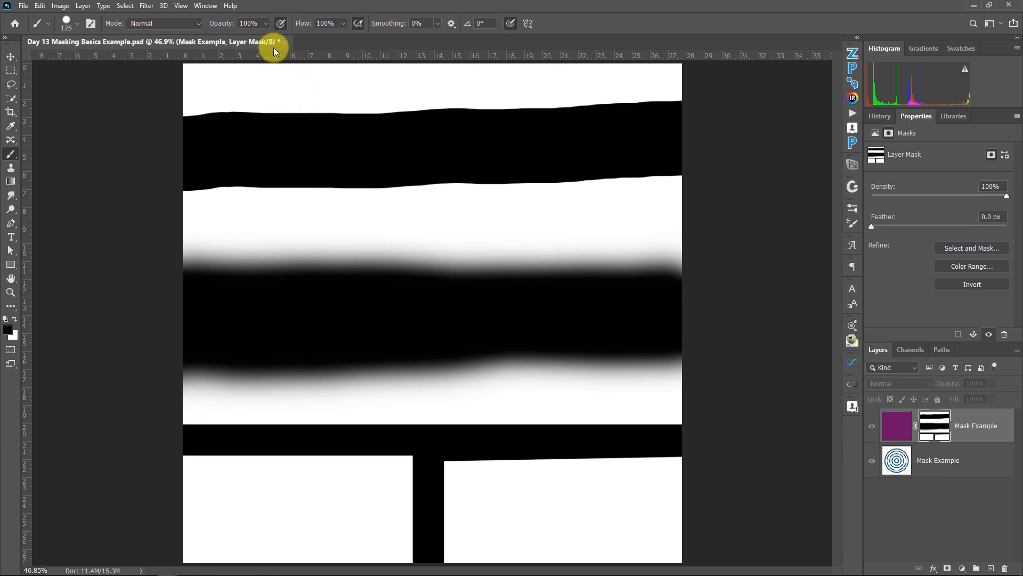
Close the masking basics example document without saving its changes
left_click(286, 42)
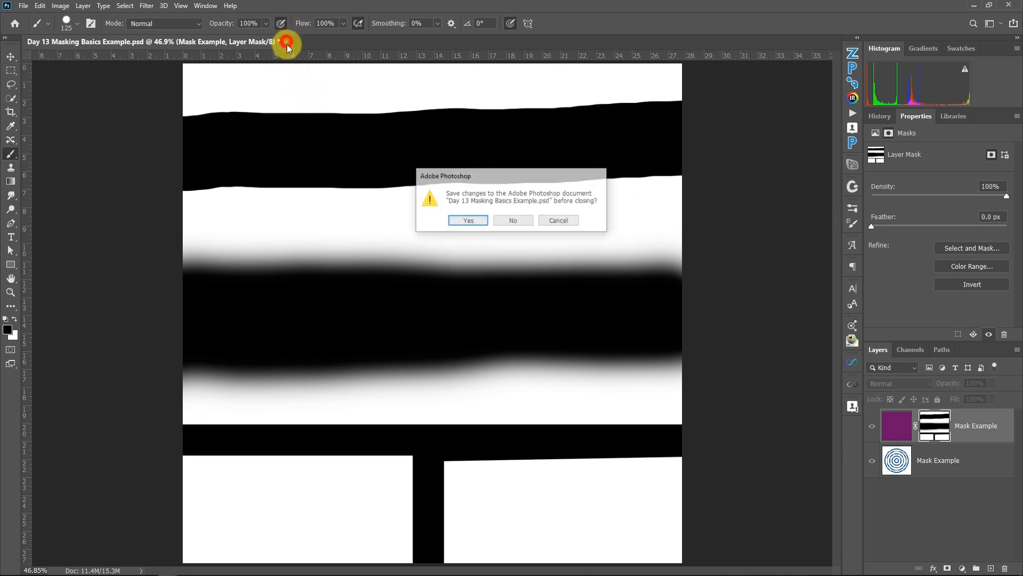
left_click(511, 218)
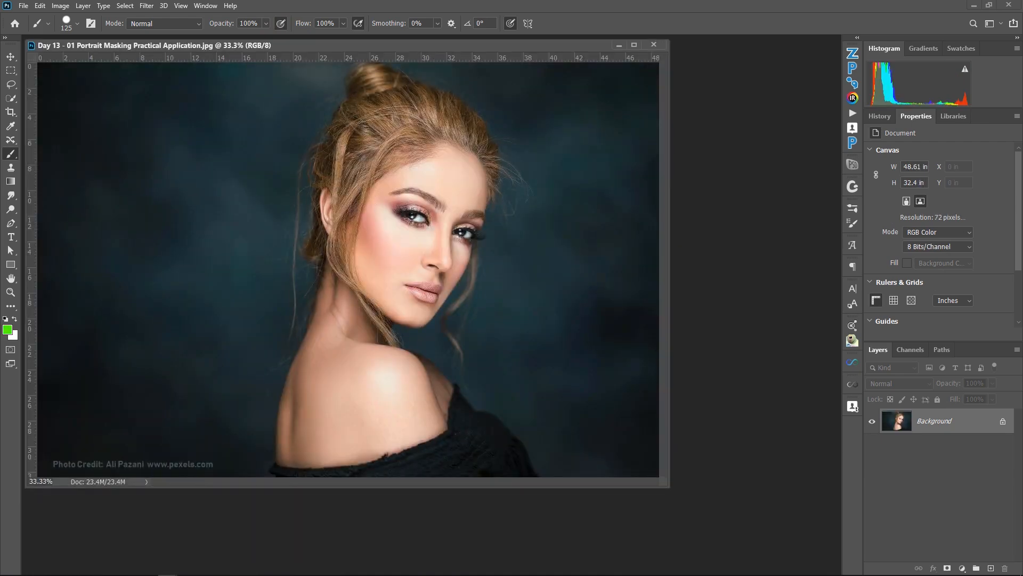
Dock the portrait image as a tab and float the bokeh image in its own window, offset so part of the portrait shows behind
left_click_drag(554, 46, 591, 38)
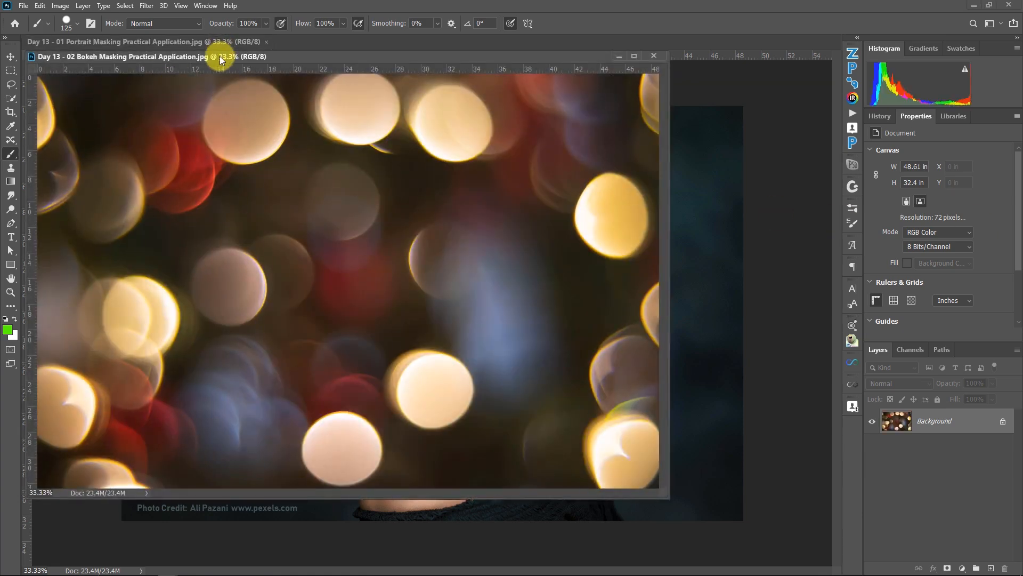
left_click_drag(219, 56, 315, 86)
left_click(155, 42)
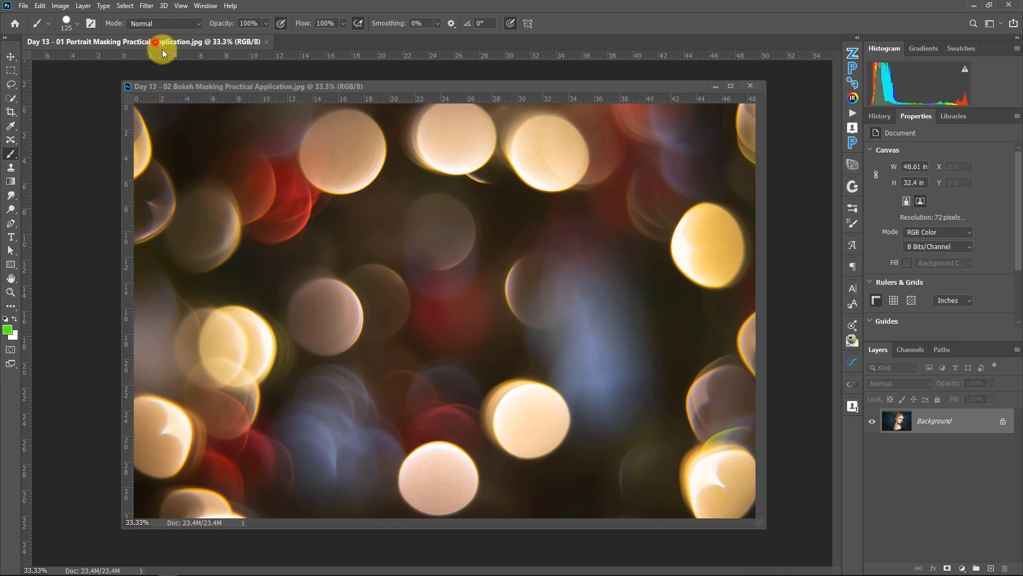
left_click_drag(155, 41, 320, 91)
left_click_drag(261, 60, 293, 40)
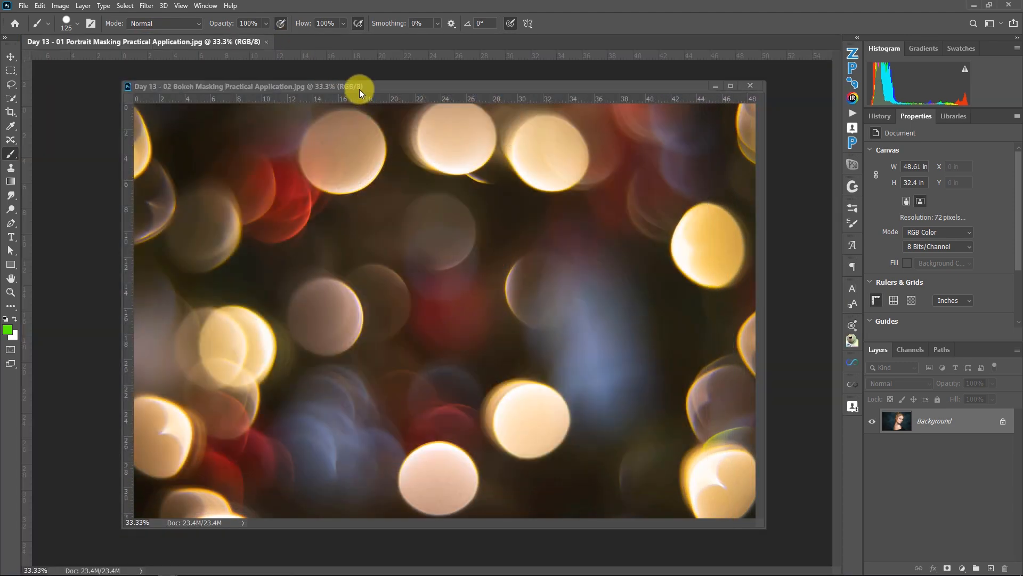
mouse_move(360, 88)
left_mouse_down()
mouse_move(370, 88)
mouse_move(350, 88)
mouse_move(563, 87)
left_mouse_up()
Copy the bokeh image into the portrait document as a new layer with the Move tool
key("v")
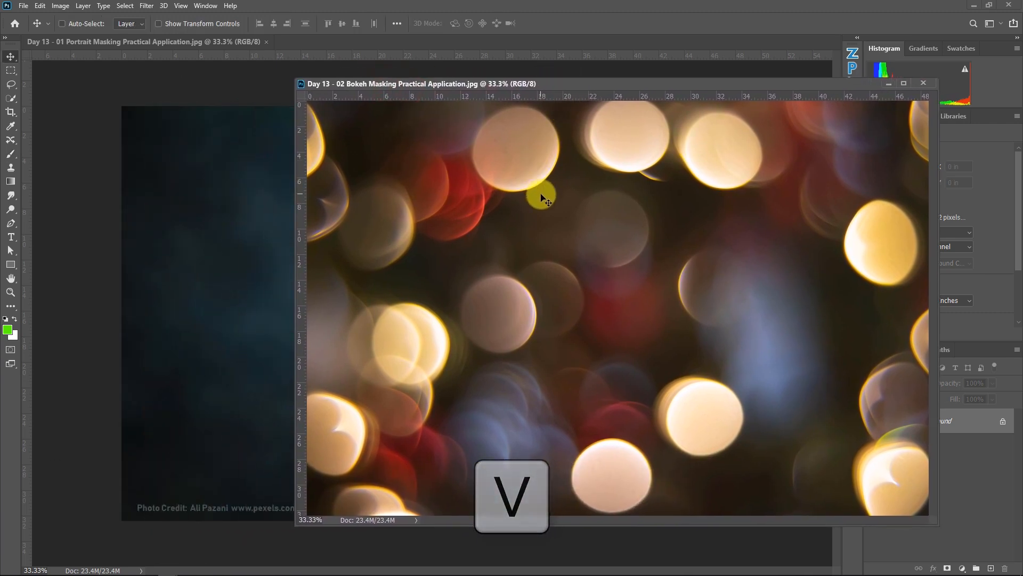
left_click_drag(541, 199, 499, 194)
left_click(612, 248)
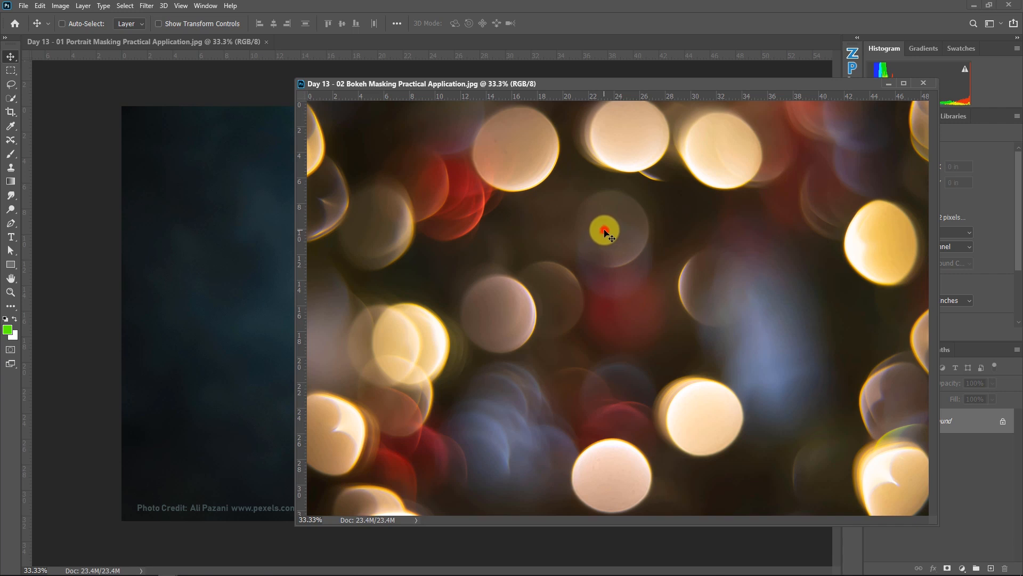
left_click_drag(607, 237, 216, 232)
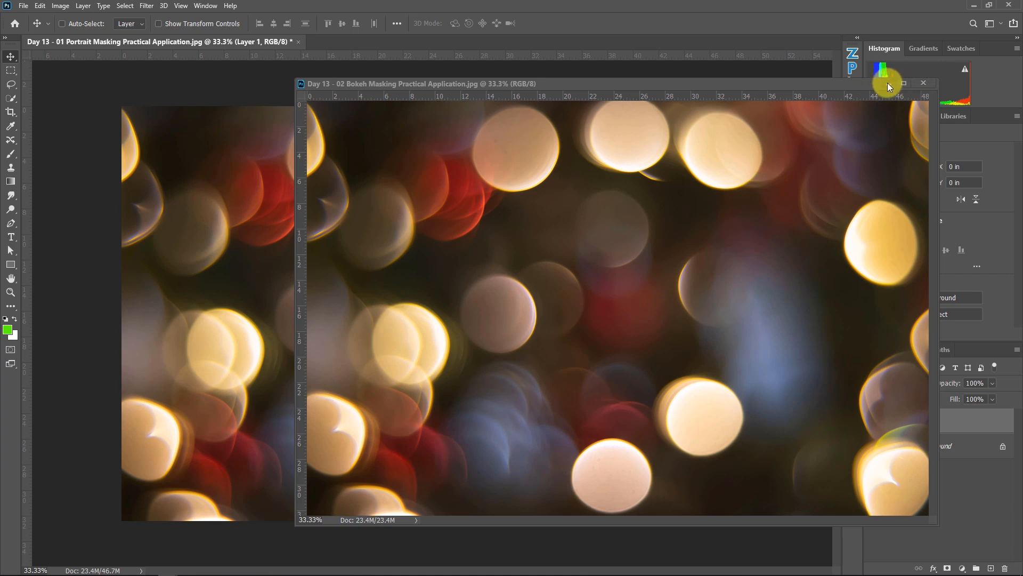
Close the bokeh image's window and toggle the bokeh layer's visibility to compare it with the portrait underneath
left_click(923, 83)
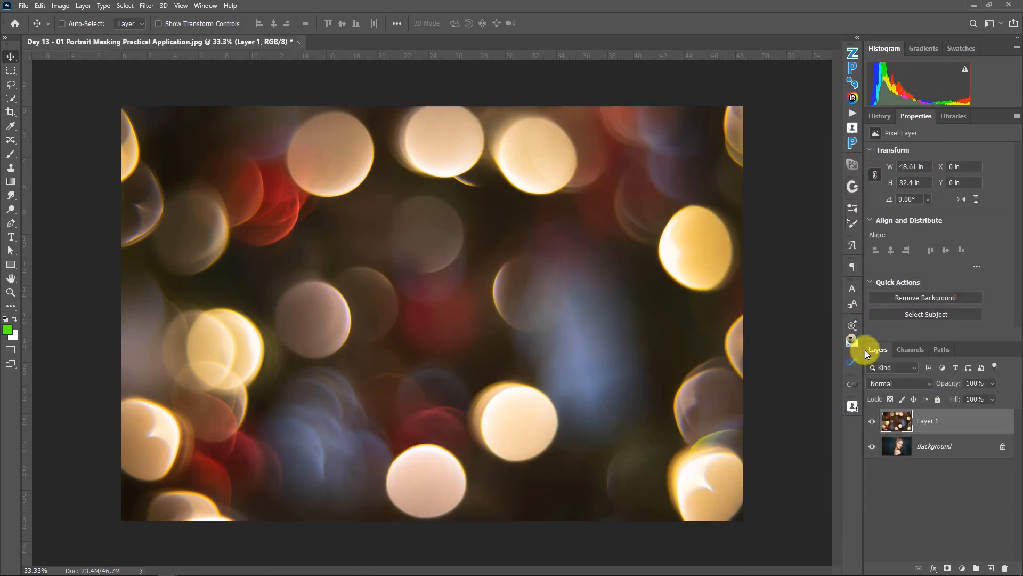
left_click(873, 421)
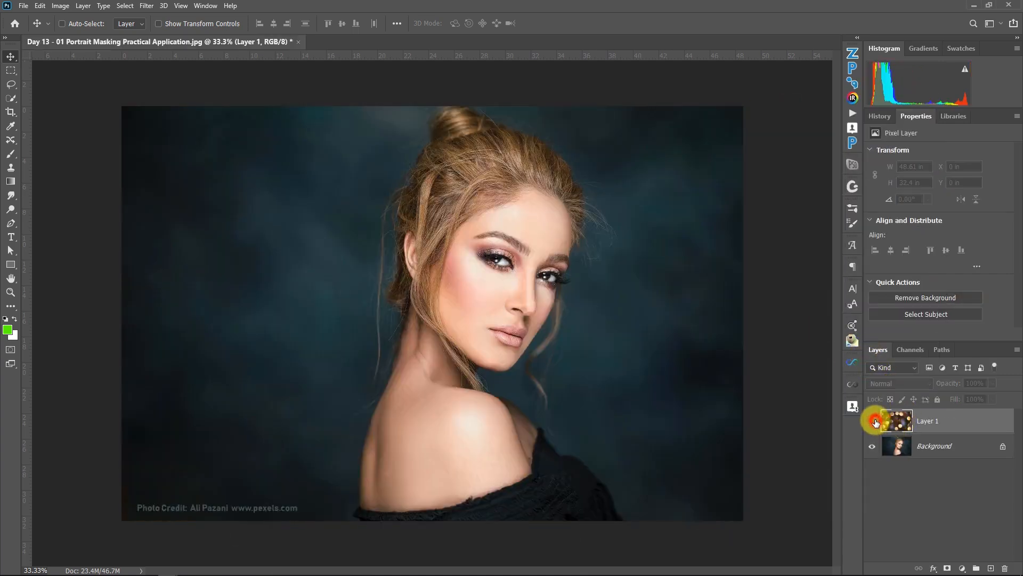
left_click(874, 422)
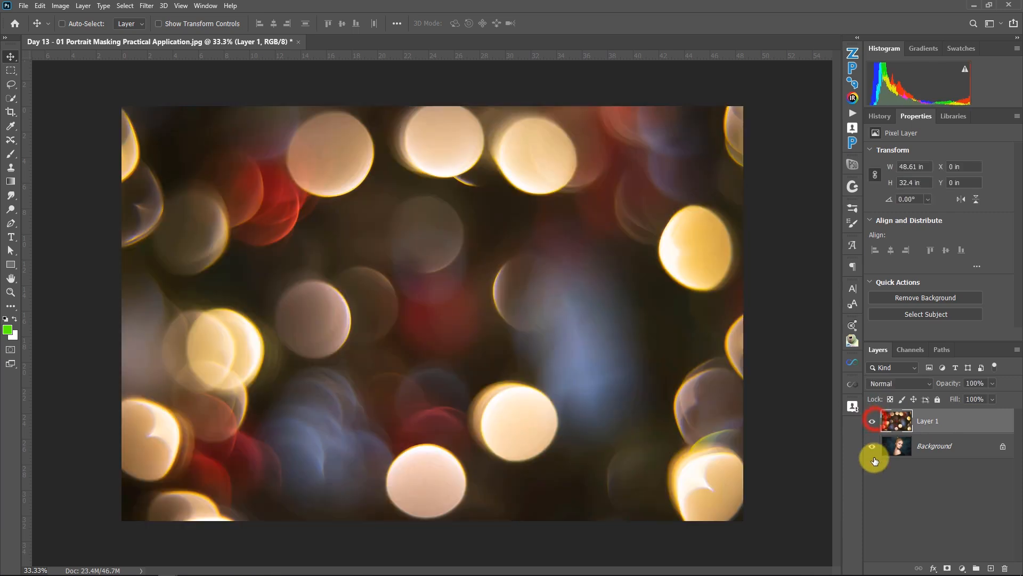
left_click(873, 425)
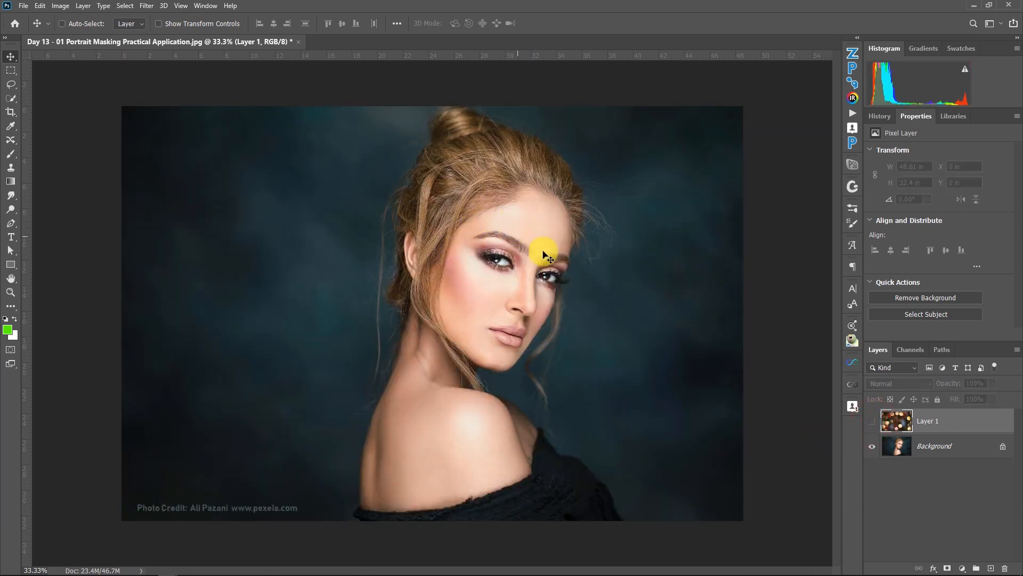
left_click(872, 422)
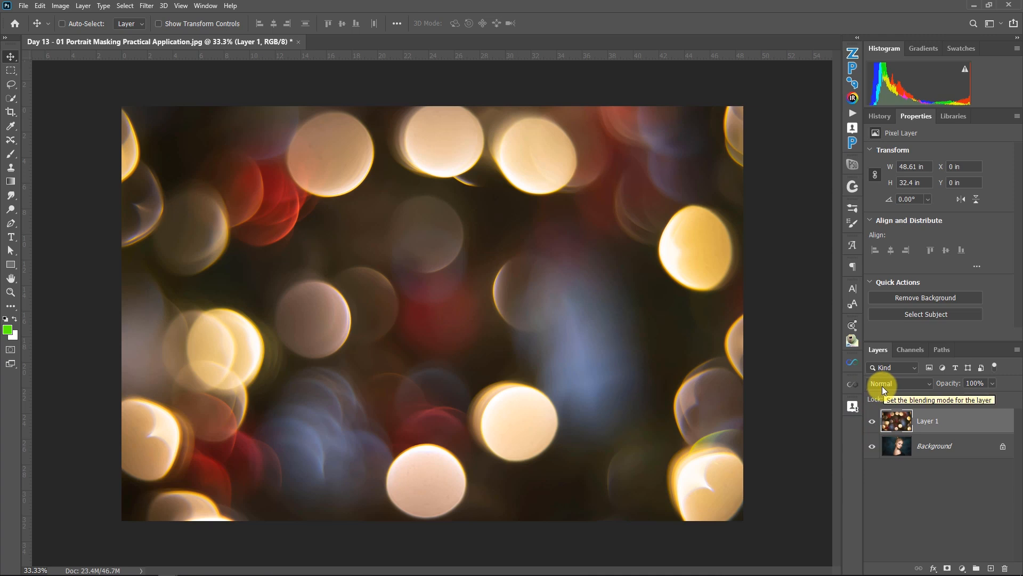
Try the bokeh layer at 74% opacity and restore it to 100%
left_click(993, 383)
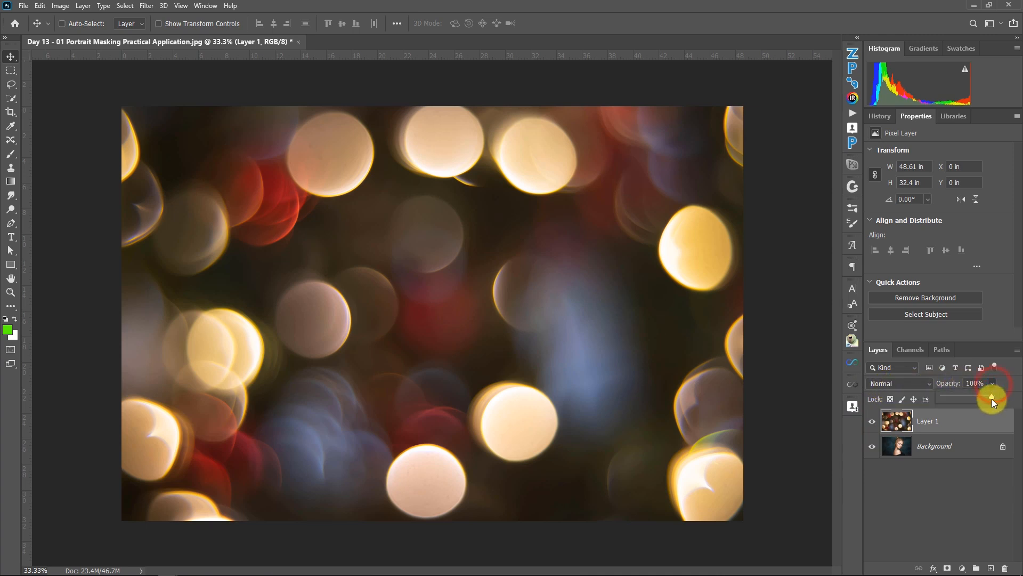
left_click_drag(986, 398, 981, 397)
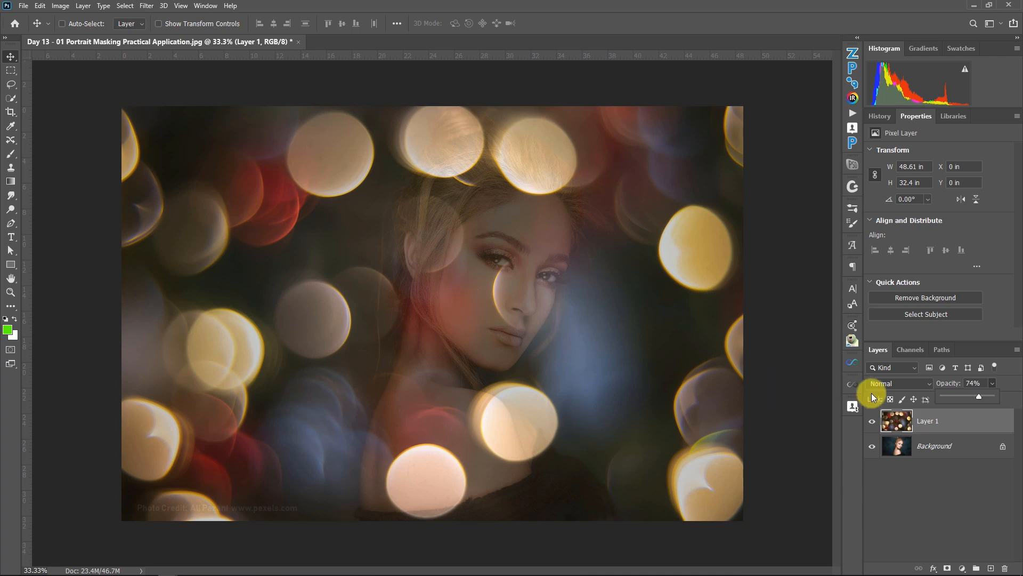
left_click_drag(981, 397, 1001, 396)
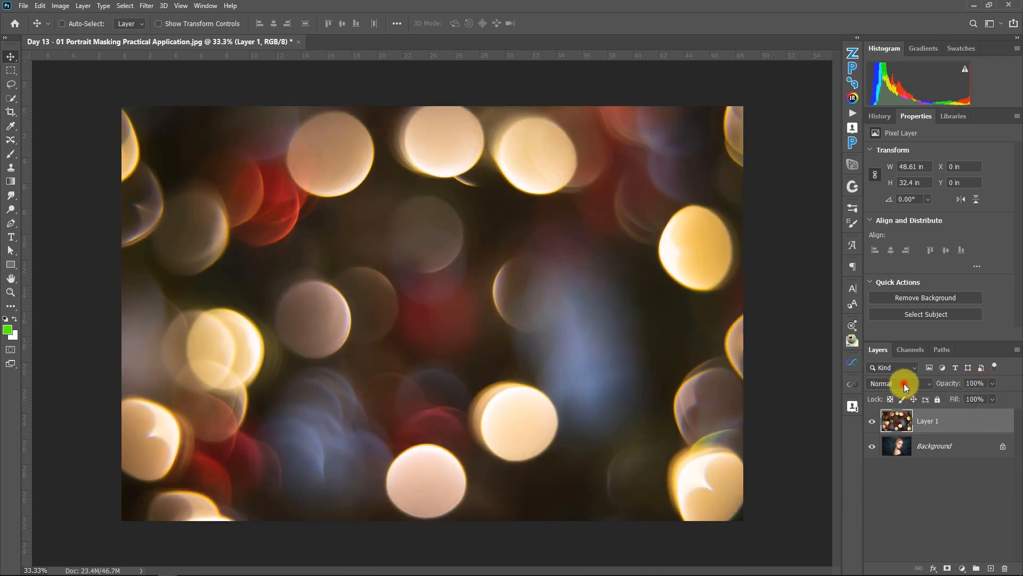
Preview the Soft Light blend mode on the bokeh layer, and try it in Screen mode
left_click(914, 386)
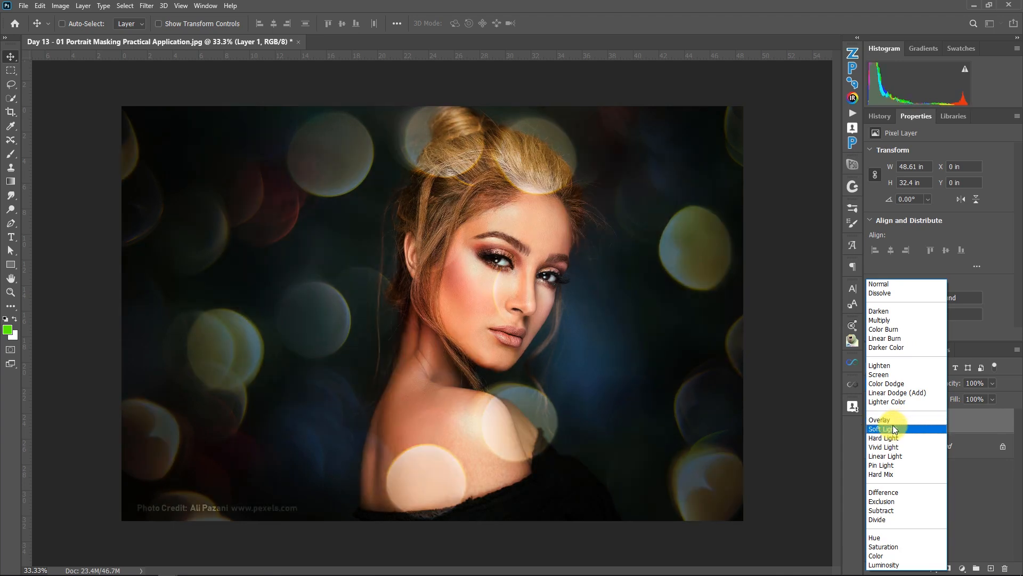
left_click(984, 486)
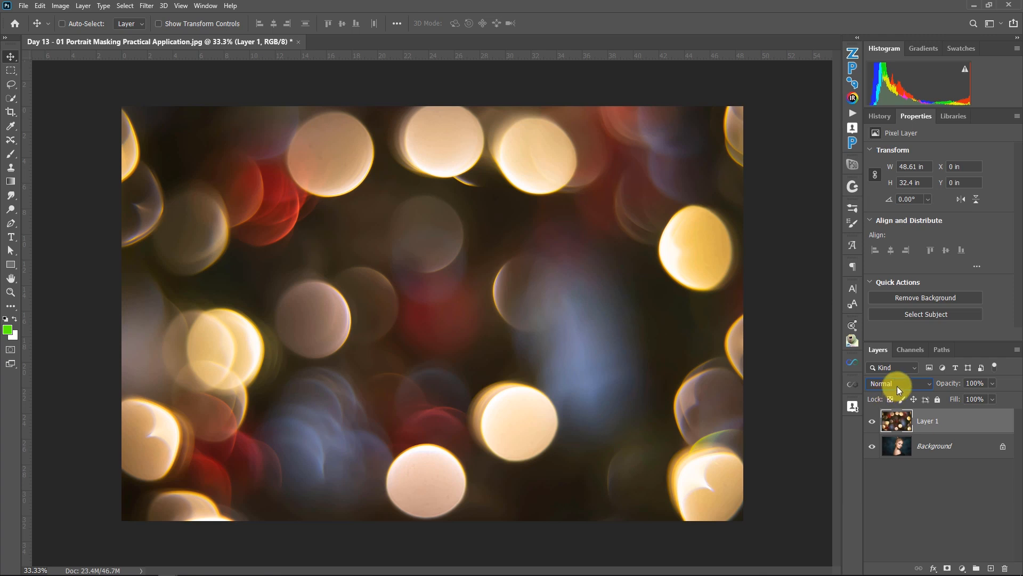
left_click(913, 381)
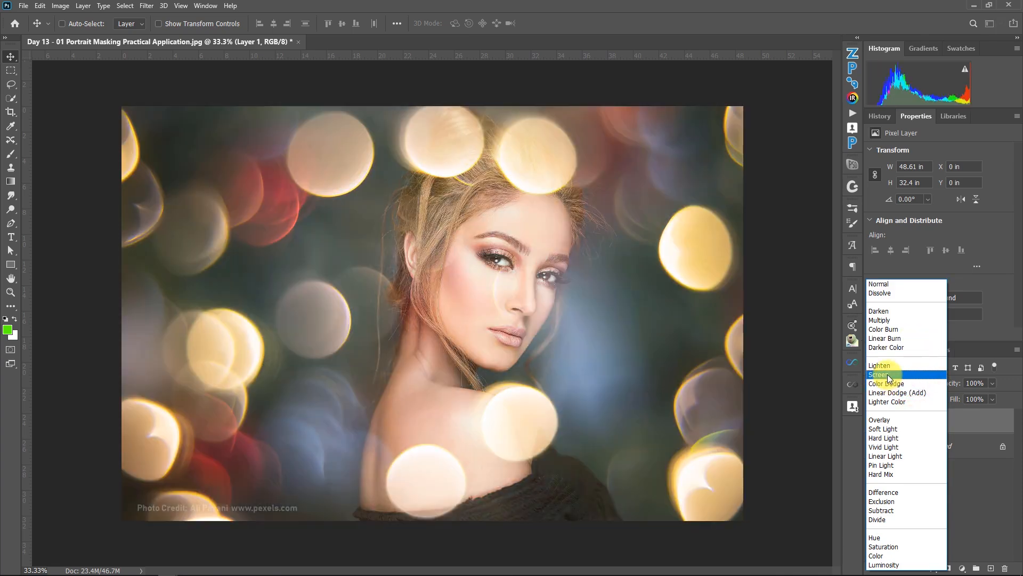
left_click(888, 374)
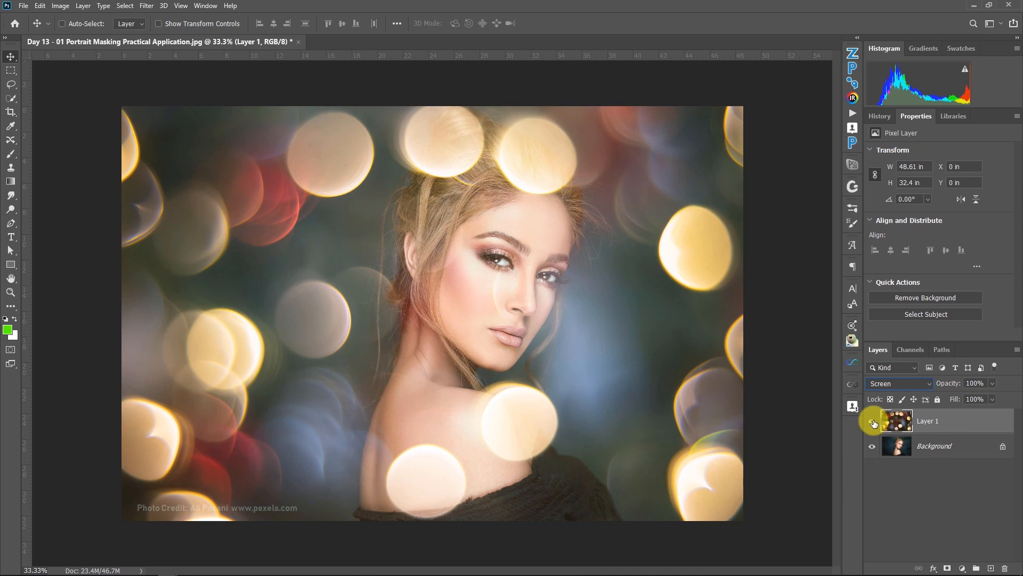
Return the bokeh layer to Normal blending, try a reduced opacity and restore it to 100%
left_click(911, 384)
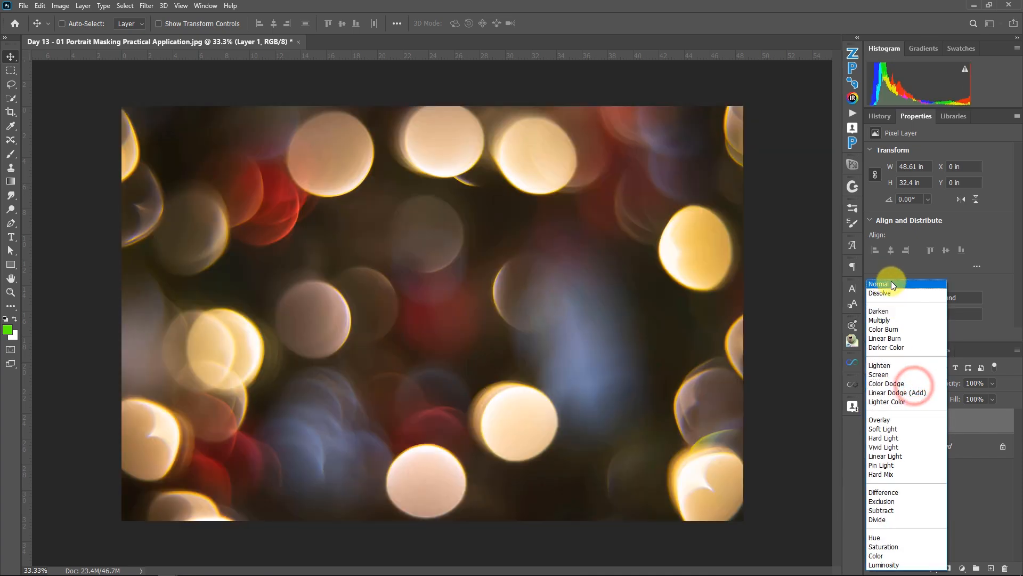
left_click(891, 281)
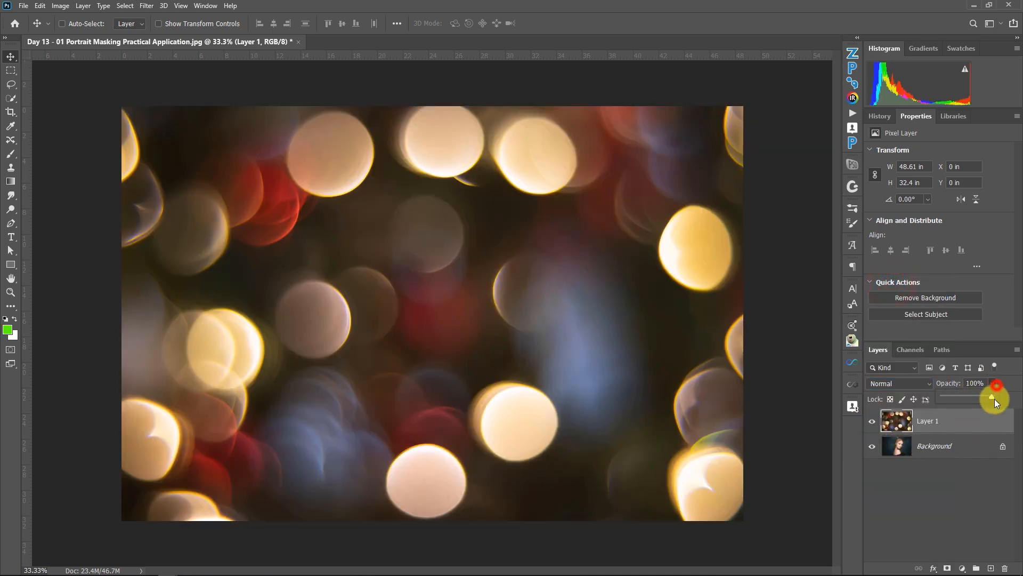
left_click_drag(970, 396, 1018, 395)
Set the bokeh layer's blend mode to Screen and toggle its visibility to compare the result with the original portrait
left_click(912, 382)
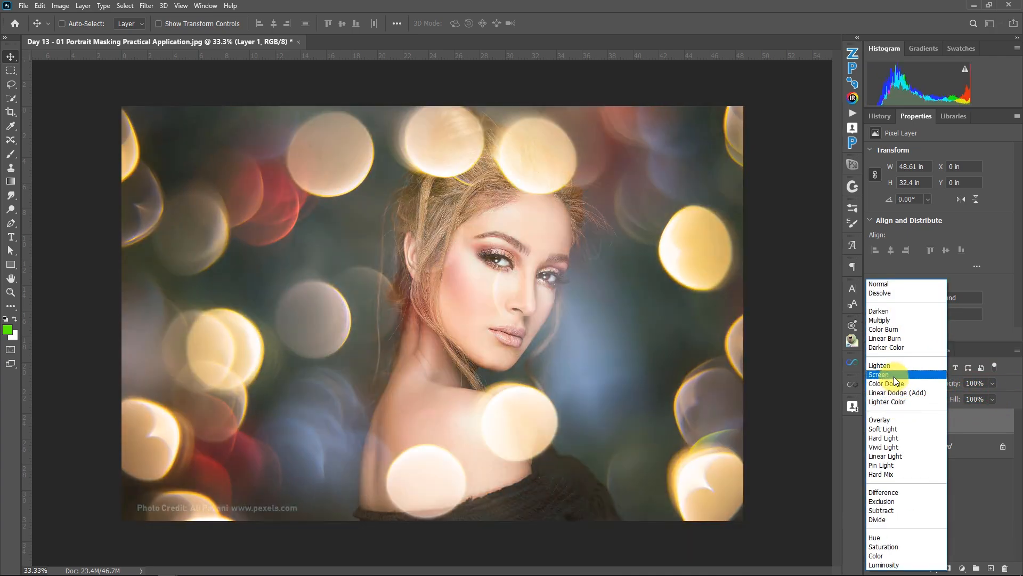
left_click(894, 375)
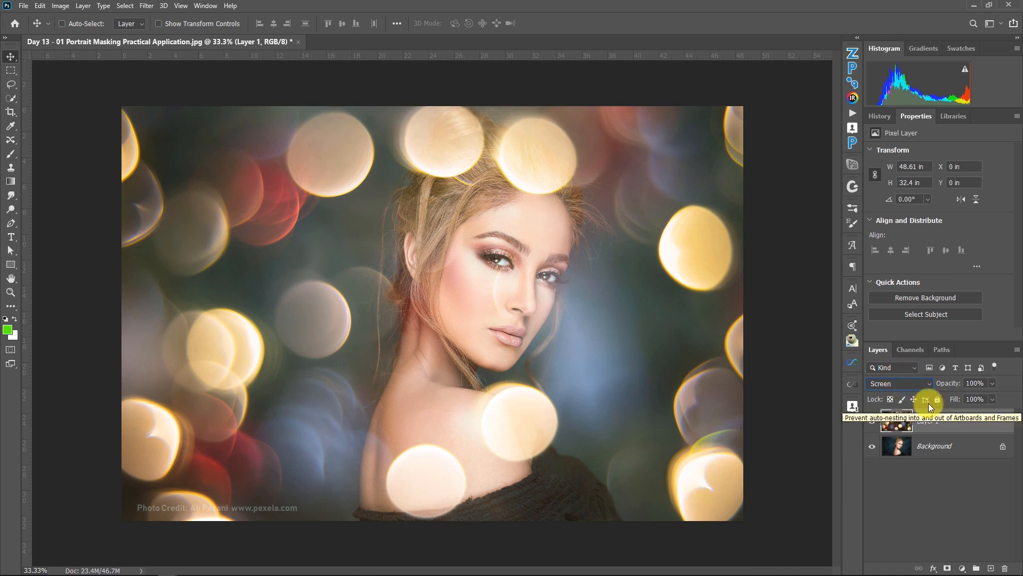
left_click(872, 422)
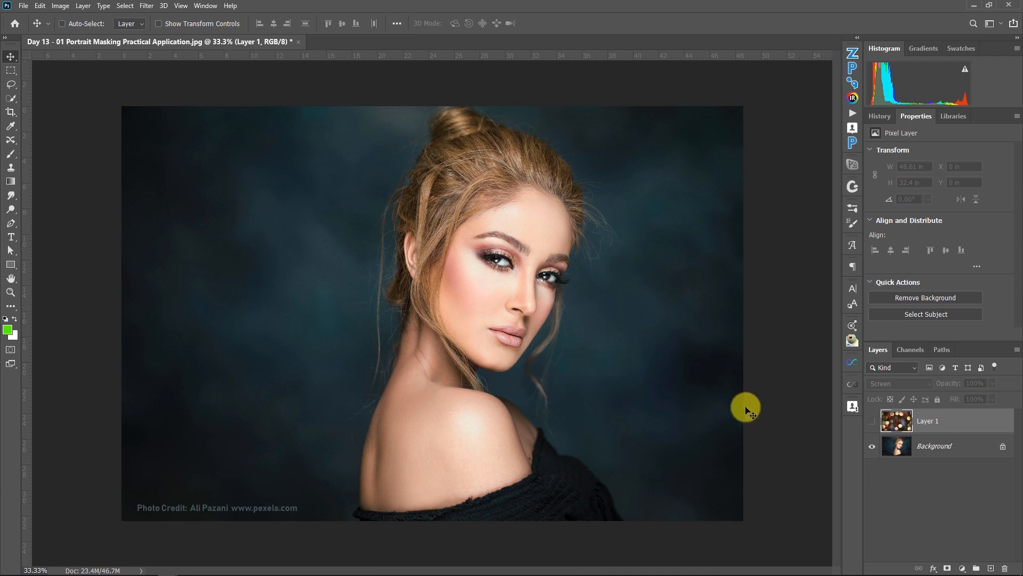
left_click(872, 421)
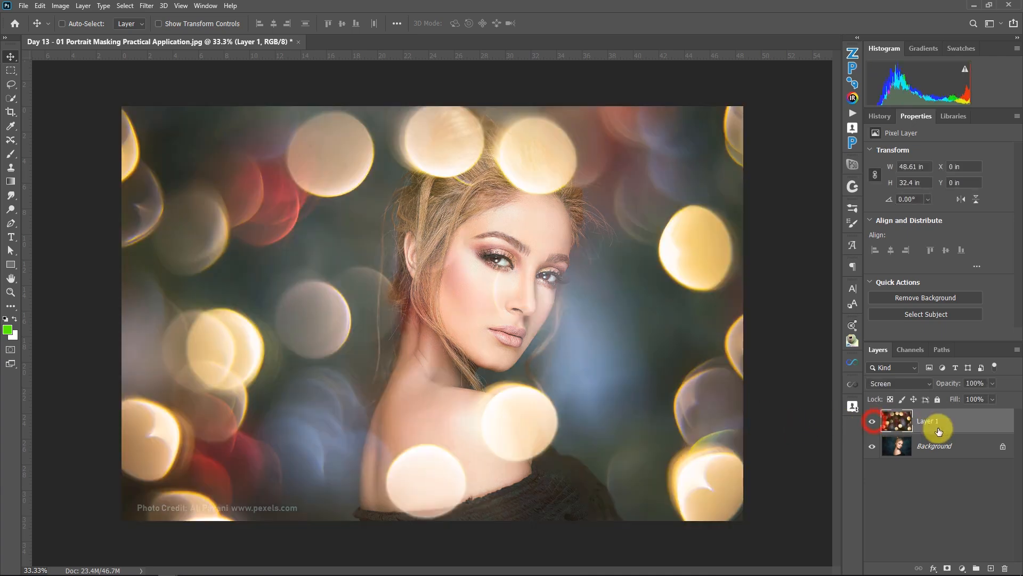
In the bokeh layer's Blend If settings, split the underlying layer's shadow threshold to 9 / 52 and apply it
double_click(997, 425)
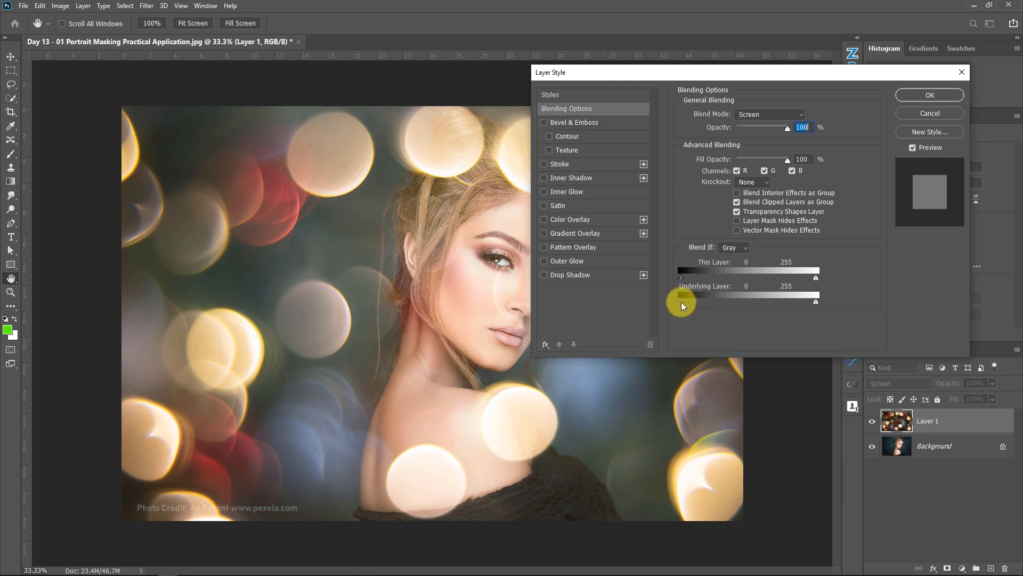
left_click_drag(685, 301, 694, 301)
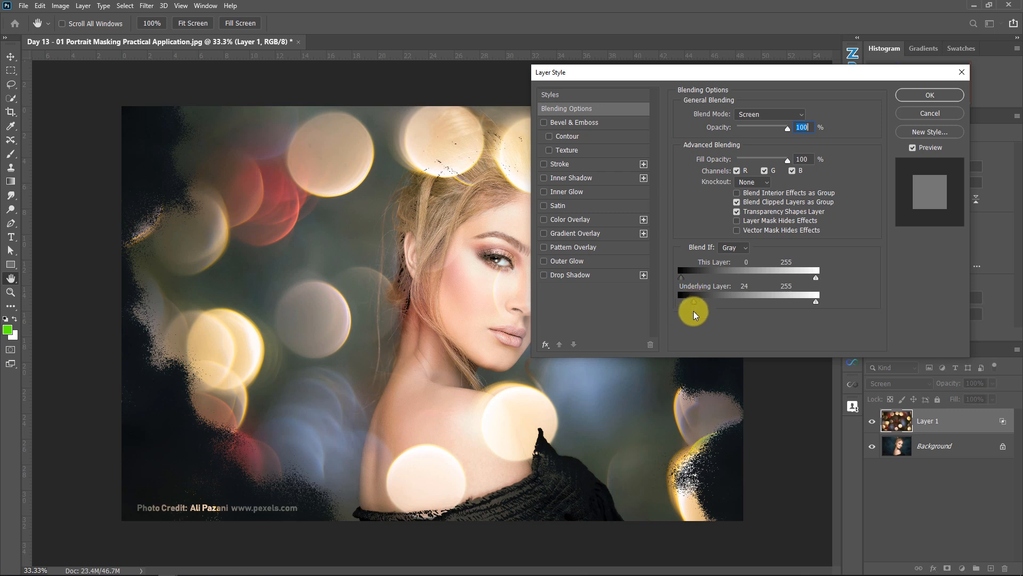
mouse_move(689, 302)
left_mouse_down()
mouse_move(708, 308)
mouse_move(686, 302)
left_mouse_up()
key("Return")
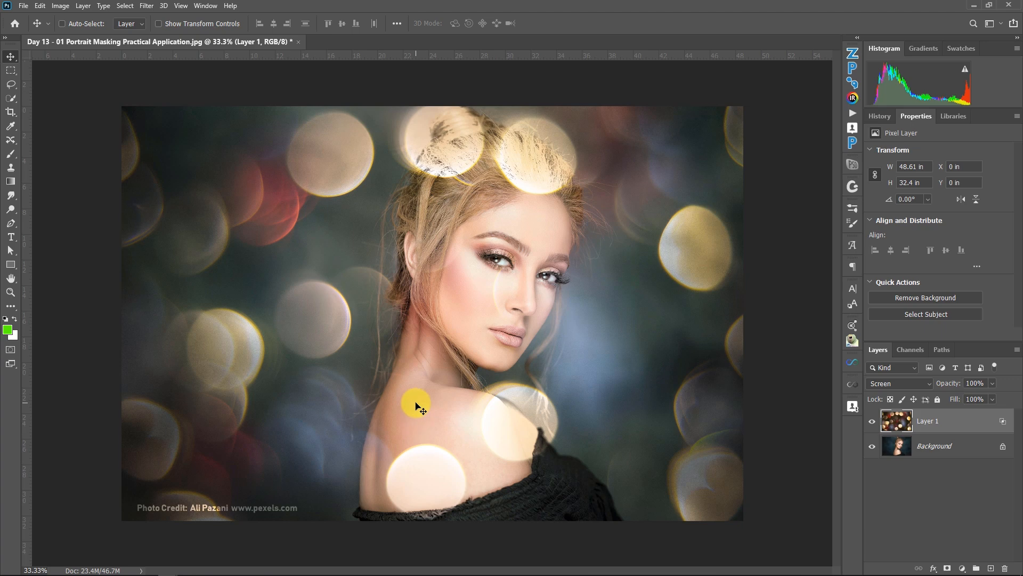
In the bokeh layer's Blend If settings, split the underlying layer's highlight threshold to 49 / 146 and apply it
double_click(977, 424)
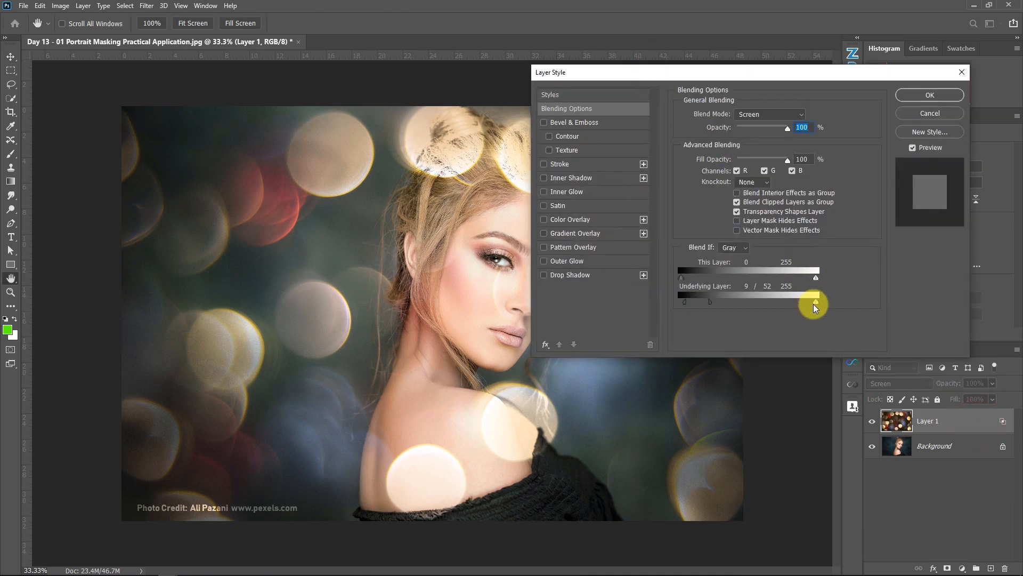
left_click_drag(798, 301, 743, 296)
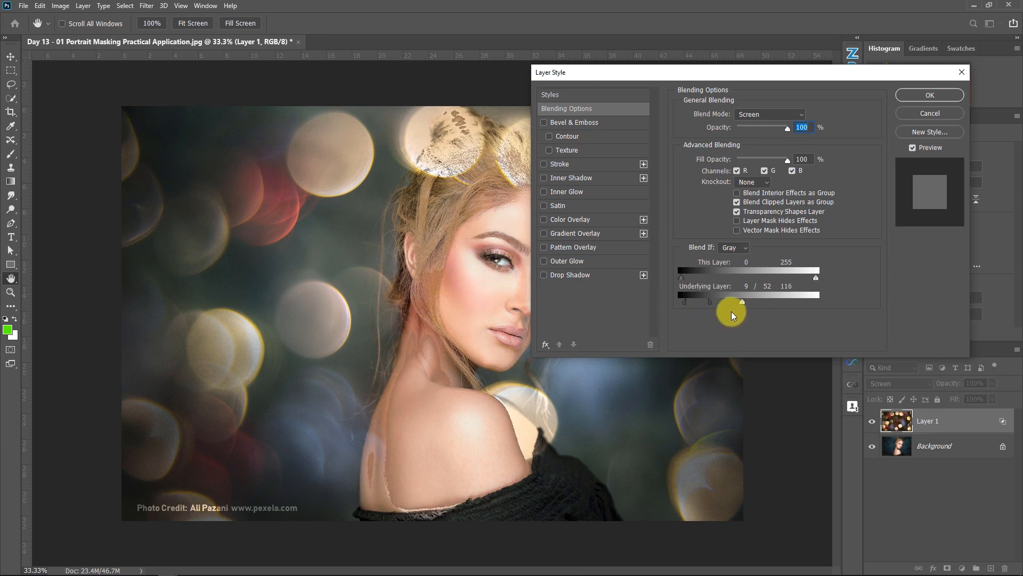
left_click_drag(741, 300, 709, 302)
key("alt")
key("alt")
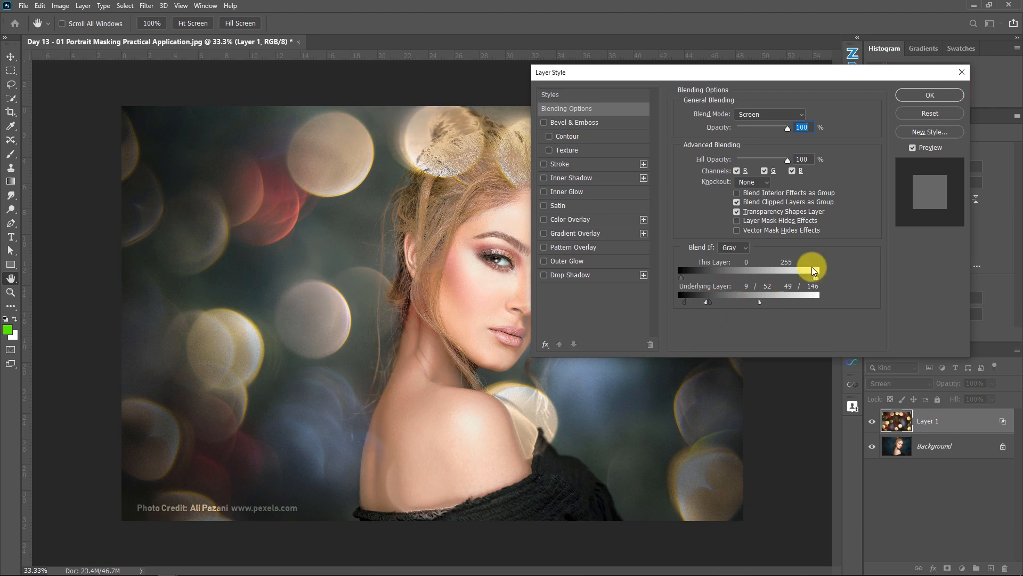
left_click(913, 96)
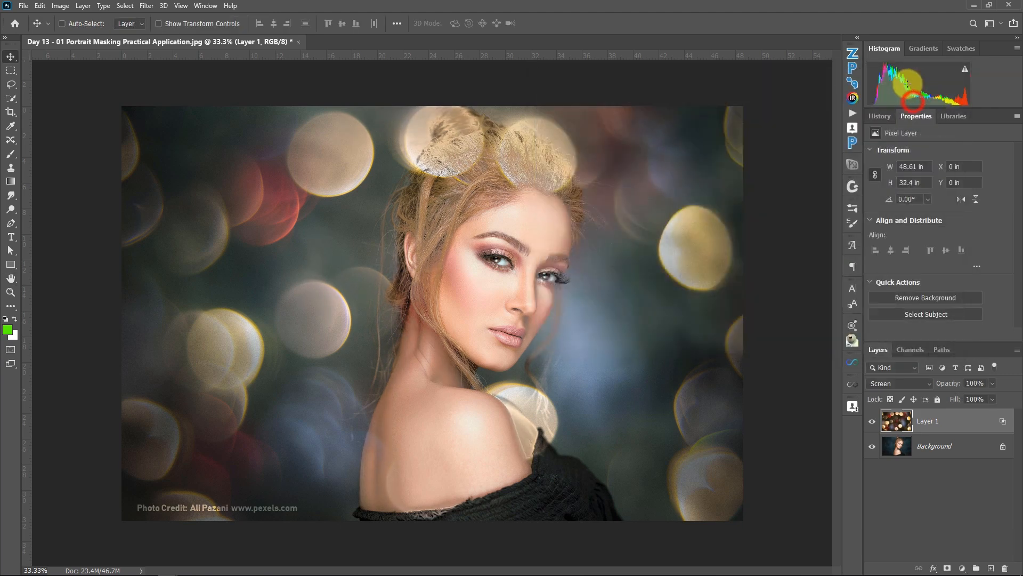
Add a white layer mask to the bokeh layer and prepare a black 400 px brush for painting on it
left_click(948, 568)
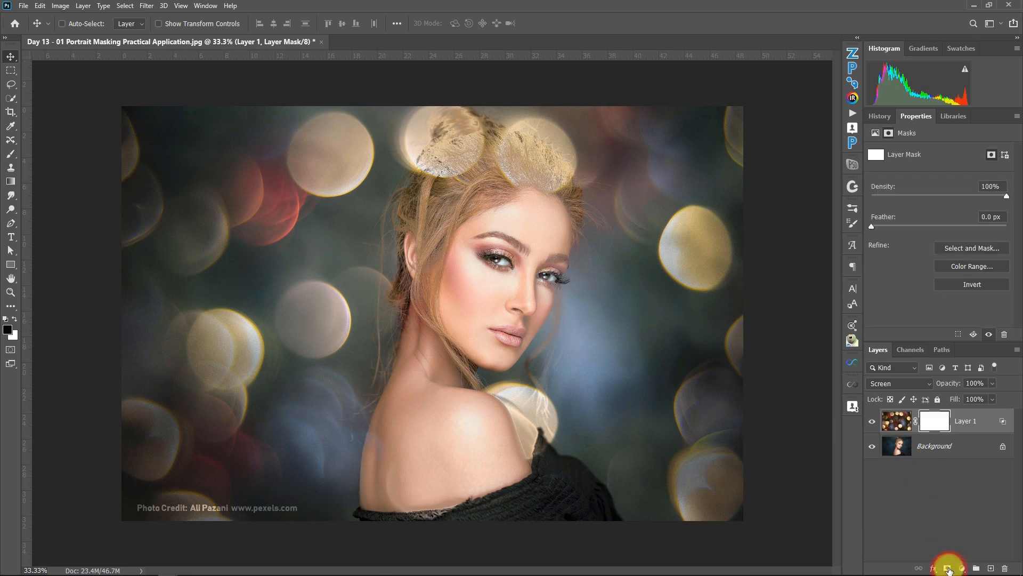
left_click(935, 422)
key("b")
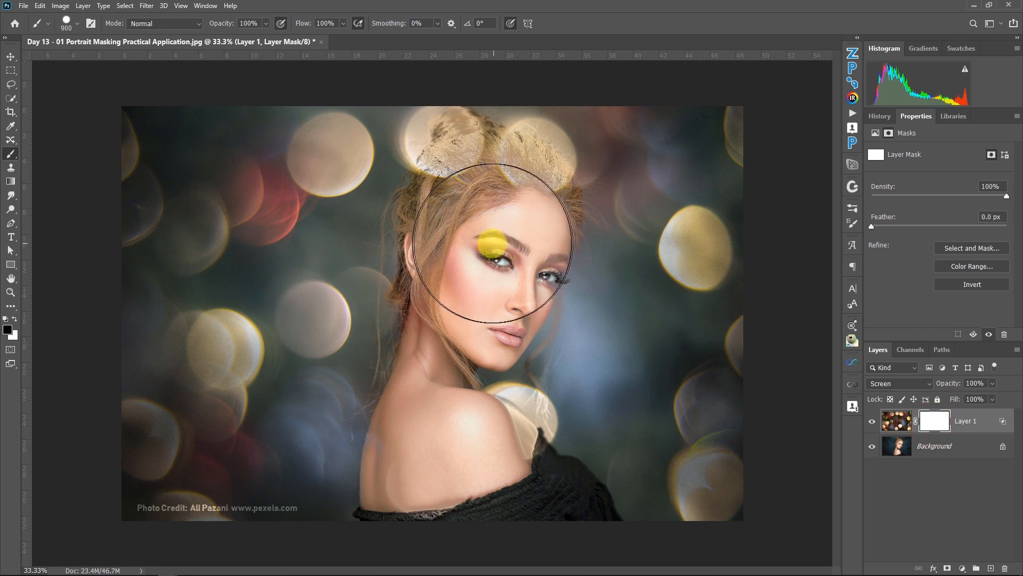
key("bracketleft")
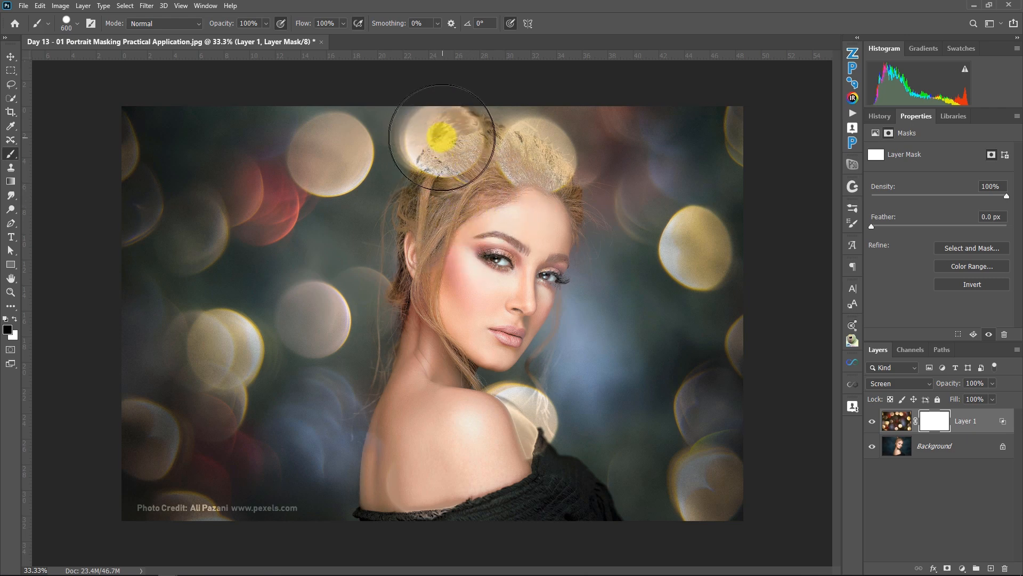
key("bracketright")
key("bracketleft")
key("bracketleft")
key("bracketleft")
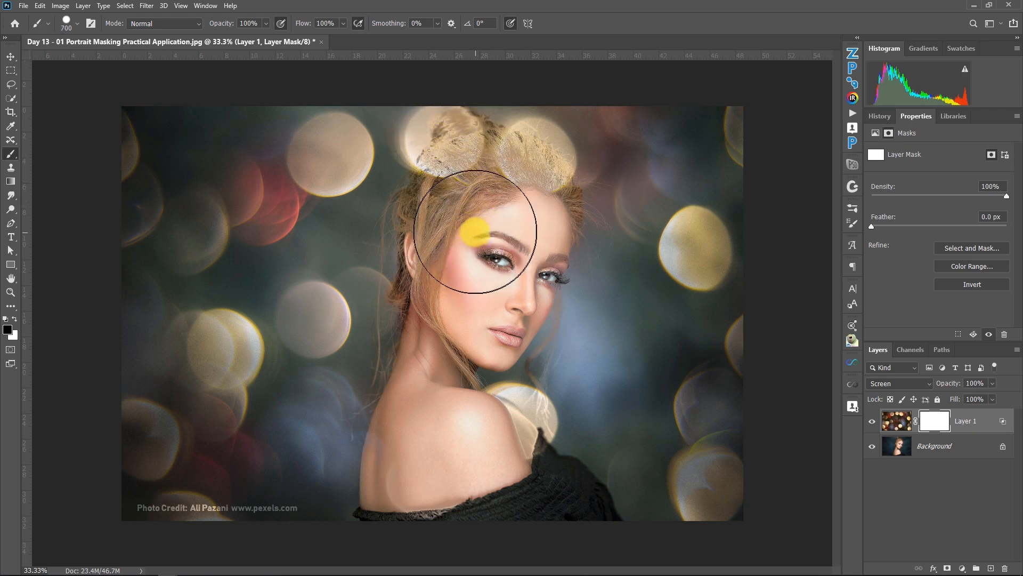
Try a hard-edged black stroke on the mask over the hair, undo it and check the document's history
left_click_drag(469, 179, 480, 183)
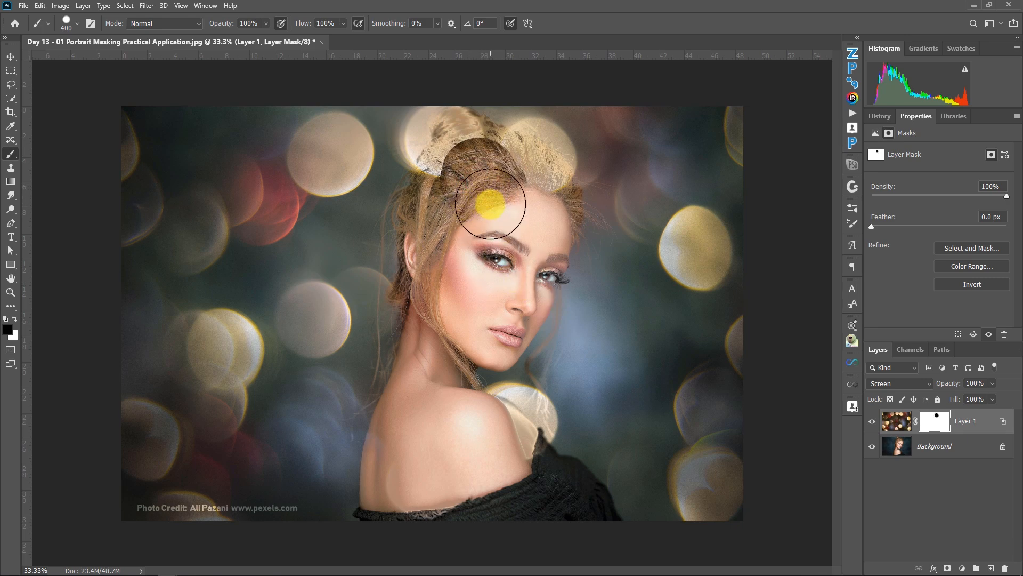
key("ctrl+z")
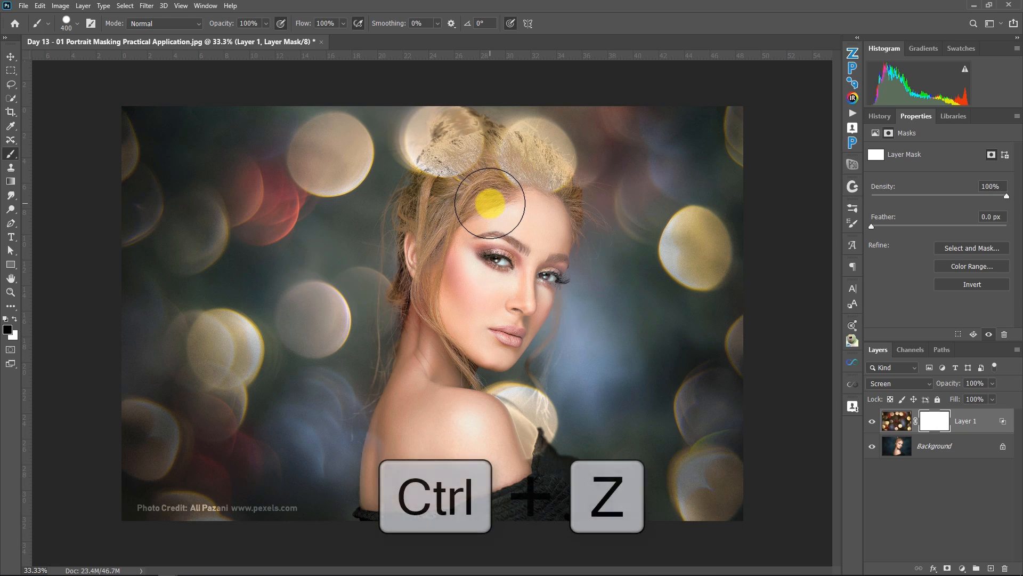
left_click(893, 115)
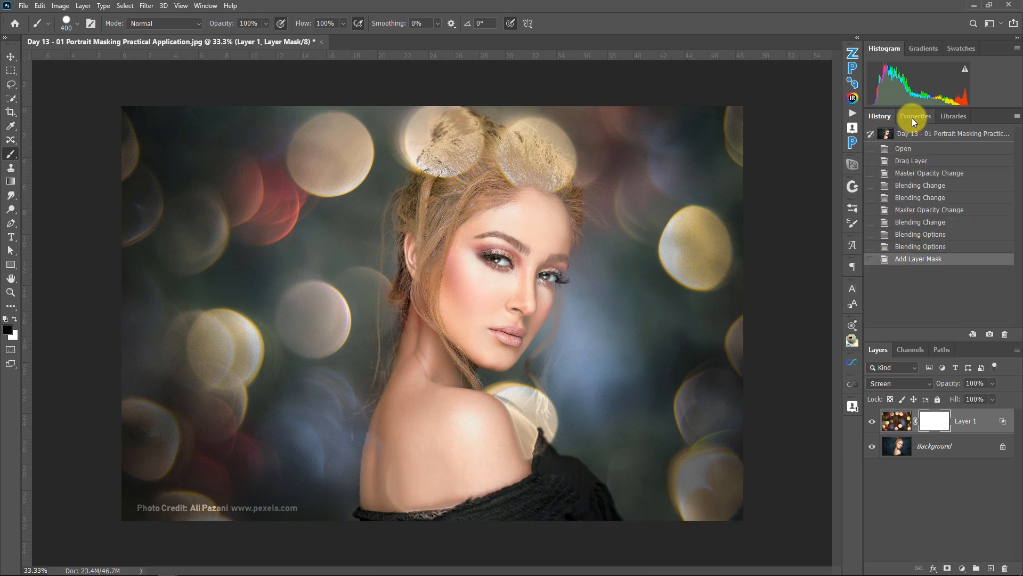
left_click(899, 116)
Set the brush hardness to 0% and paint black on the bokeh layer's mask over the hair, face and neck
right_click(481, 222)
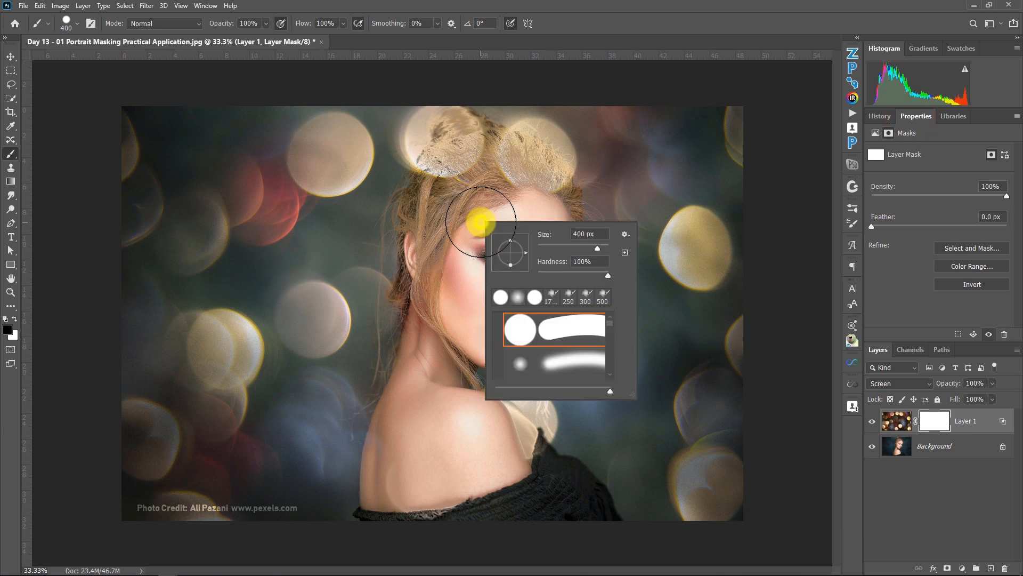
left_click_drag(600, 275, 537, 275)
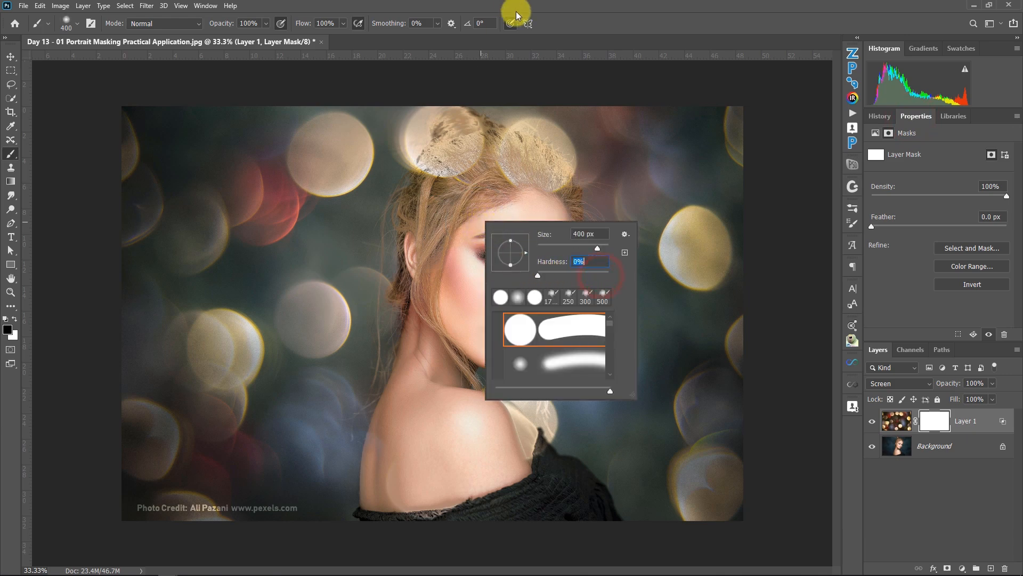
left_click(527, 42)
mouse_move(461, 230)
left_mouse_down()
mouse_move(449, 335)
mouse_move(431, 228)
mouse_move(432, 274)
mouse_move(418, 310)
mouse_move(443, 346)
mouse_move(468, 149)
mouse_move(476, 150)
mouse_move(461, 186)
mouse_move(523, 181)
mouse_move(529, 193)
mouse_move(518, 172)
mouse_move(550, 203)
mouse_move(531, 471)
mouse_move(430, 500)
mouse_move(403, 475)
mouse_move(433, 470)
mouse_move(496, 306)
mouse_move(536, 250)
mouse_move(539, 188)
mouse_move(524, 166)
mouse_move(424, 141)
mouse_move(446, 129)
mouse_move(409, 171)
mouse_move(502, 139)
mouse_move(495, 170)
mouse_move(516, 223)
mouse_move(505, 268)
left_mouse_up()
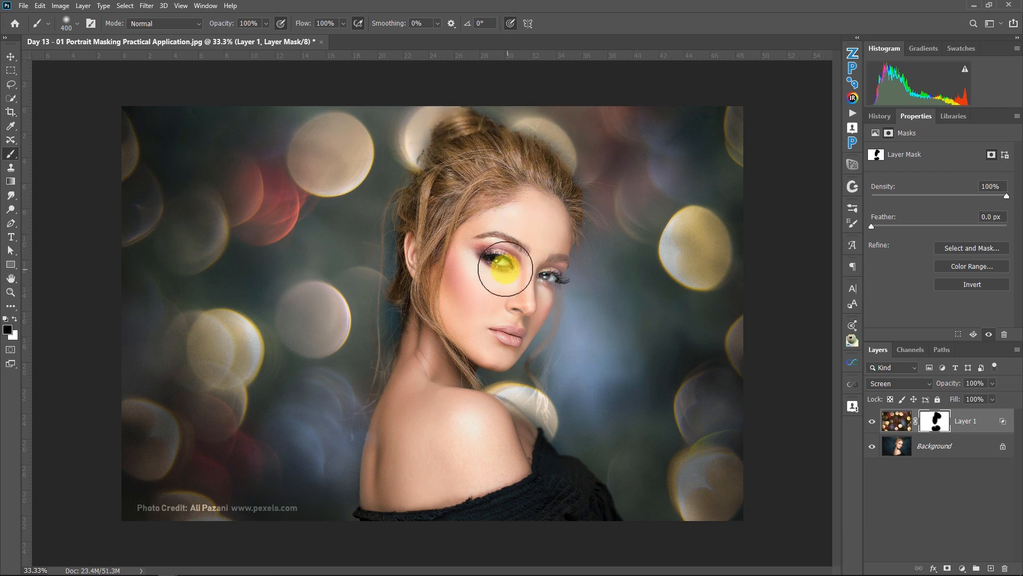
Enlarge the soft brush to about 2000 px and paint black on the mask over the face and hair
key("bracketright")
key("bracketright")
key("bracketright")
key("bracketright")
key("bracketright")
key("bracketright")
key("bracketright")
key("bracketright")
key("bracketright")
key("bracketright")
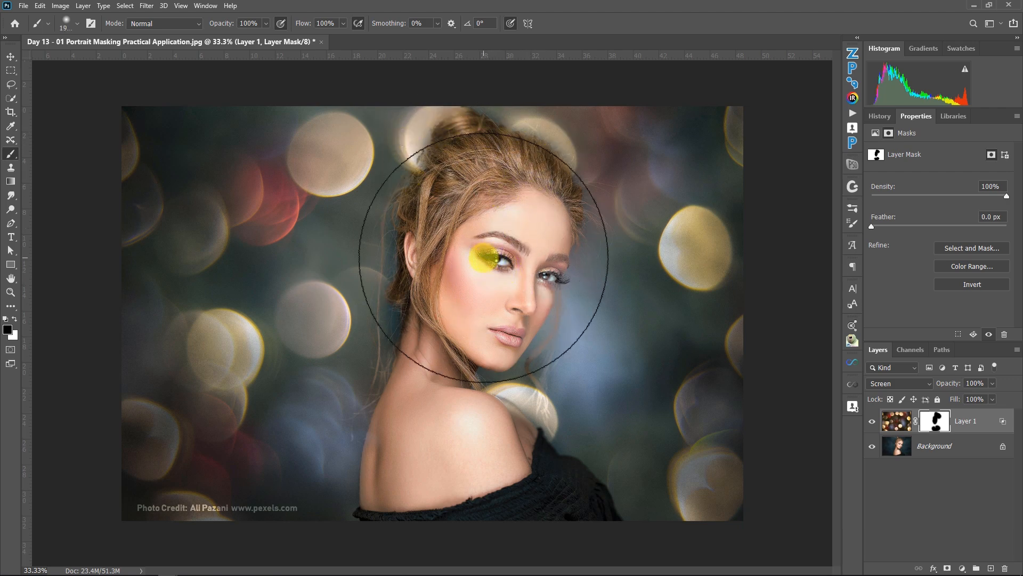
key("bracketright")
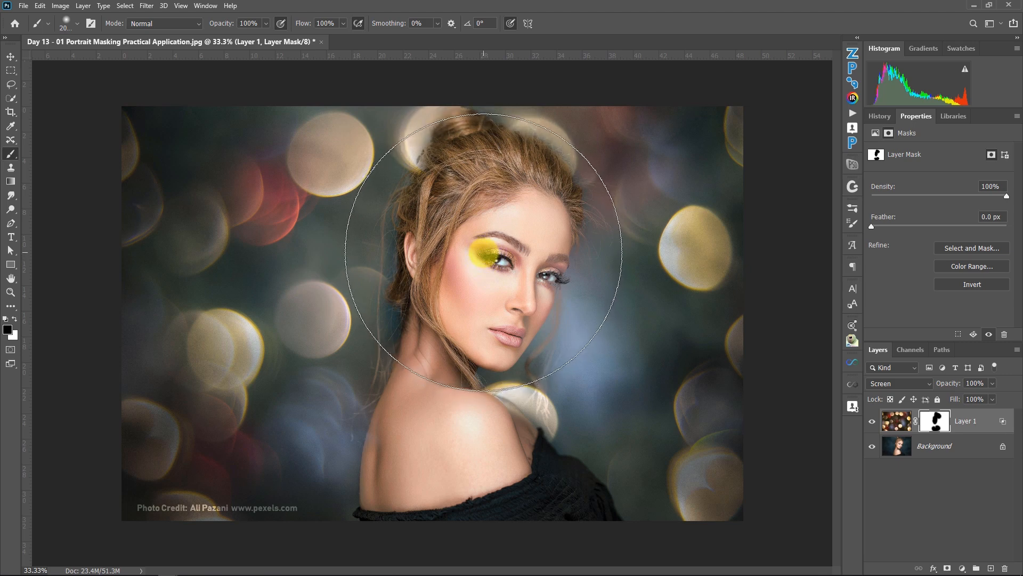
left_click(488, 246)
left_click(474, 230)
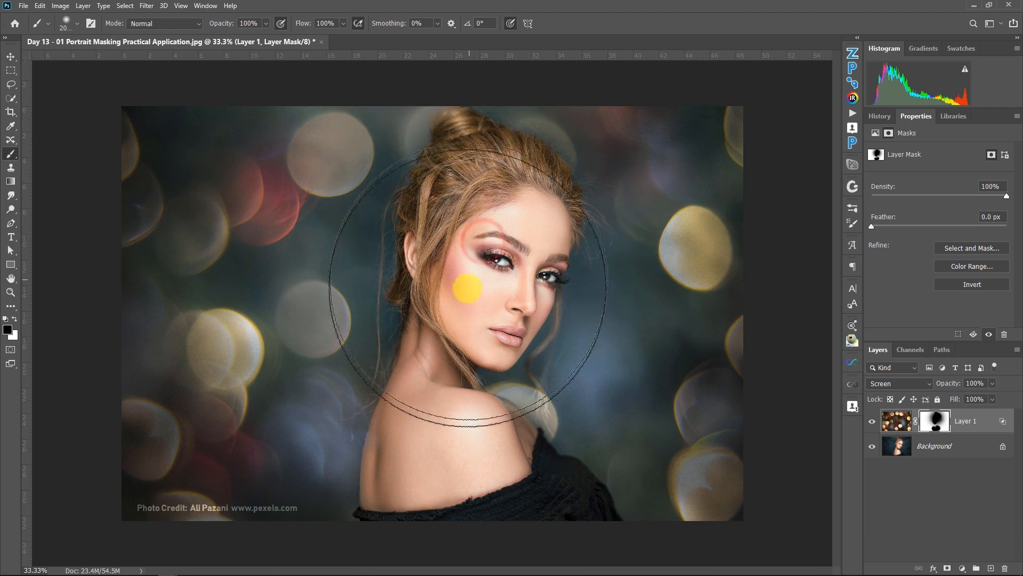
Paint soft black on the mask over the woman's neck, shoulder, back and black dress to hide the bokeh there
left_click(457, 338)
left_click(451, 452)
left_click(500, 515)
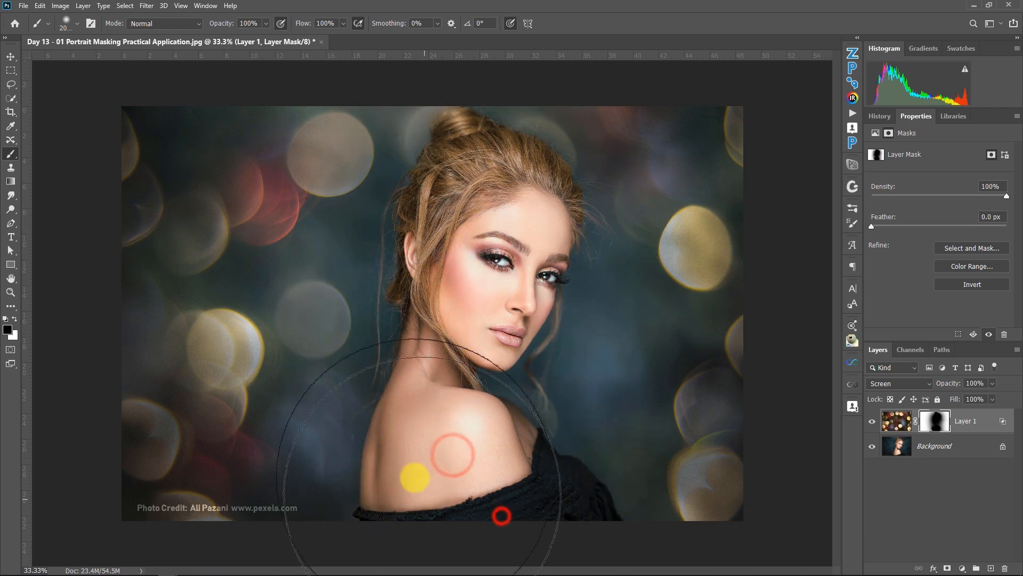
left_click(404, 441)
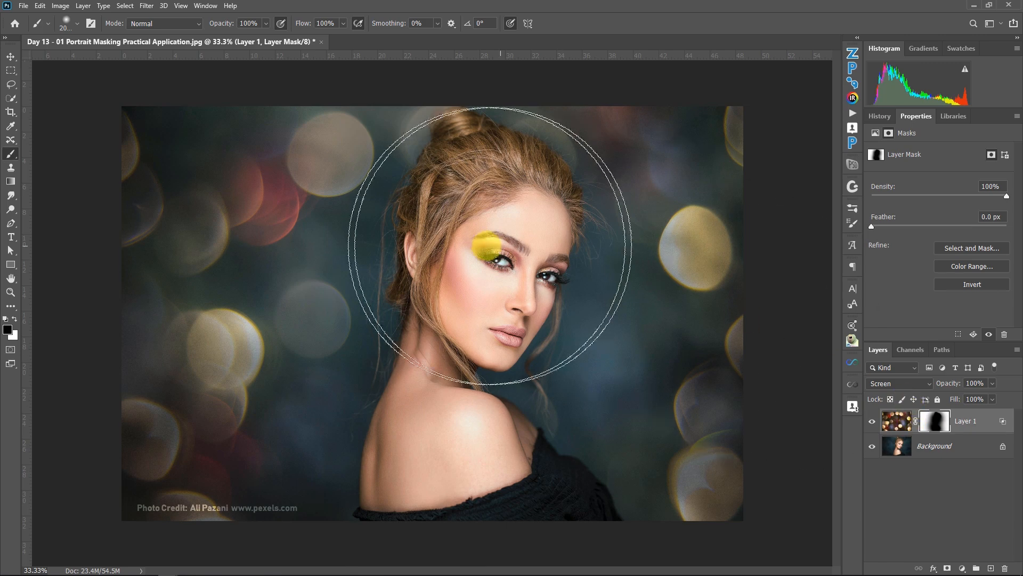
left_click(430, 367)
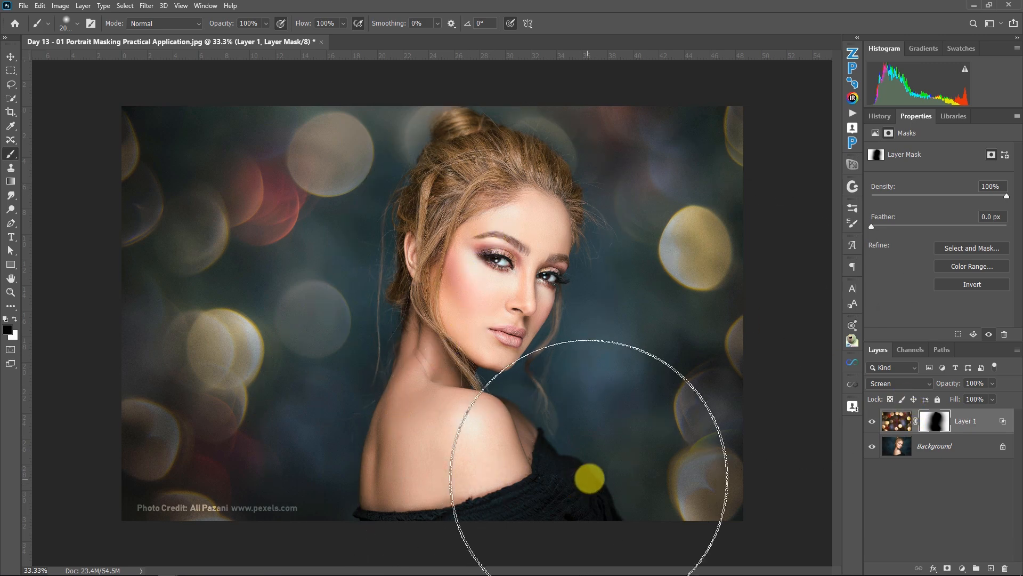
View the bokeh layer's mask on its own to examine its soft edges, and return to the full image
left_click(940, 424)
left_click(940, 423, "alt")
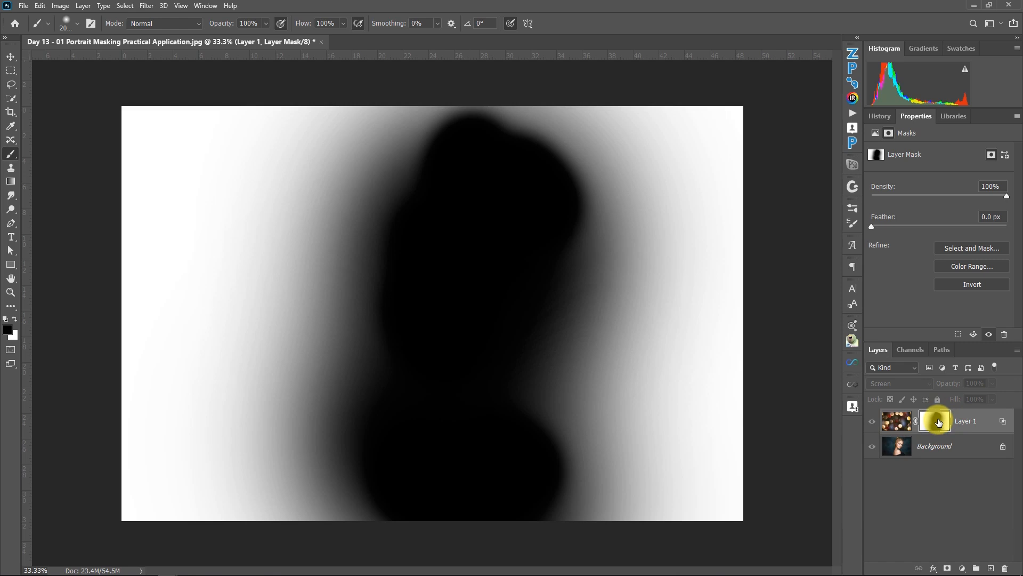
left_click(895, 423)
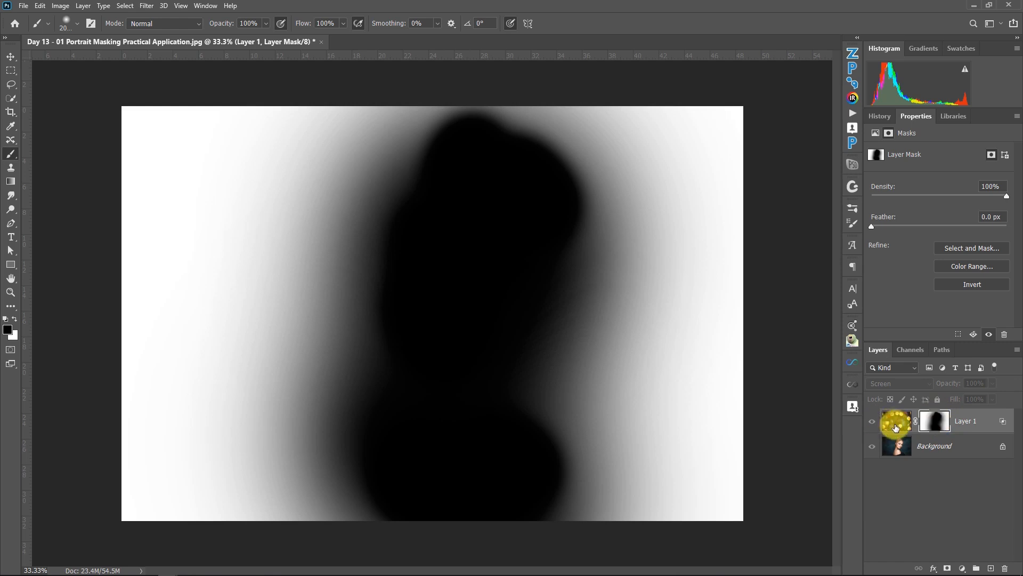
mouse_move(441, 210)
left_mouse_down()
mouse_move(443, 166)
mouse_move(468, 169)
left_mouse_up()
key("v")
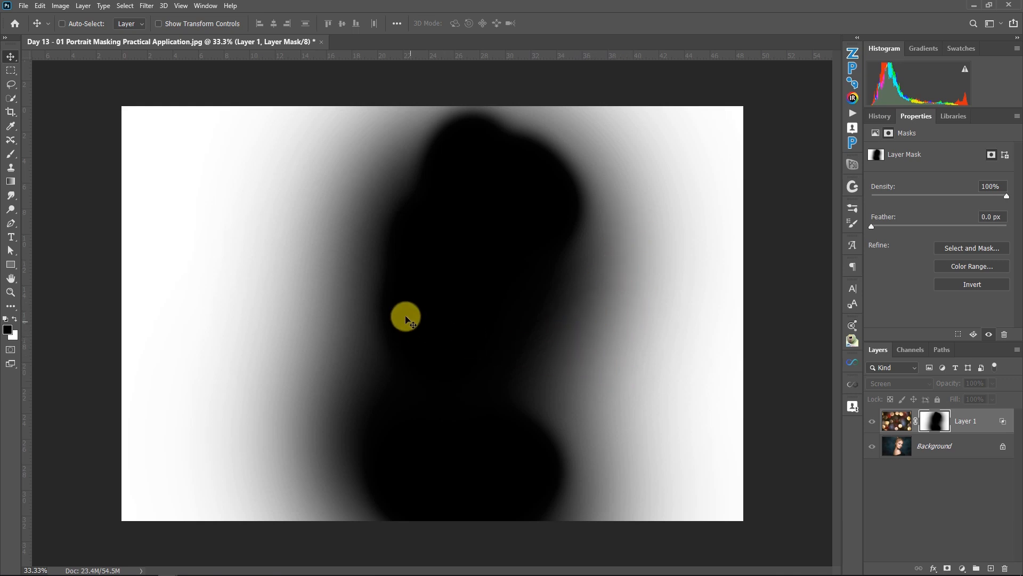
left_click(894, 416)
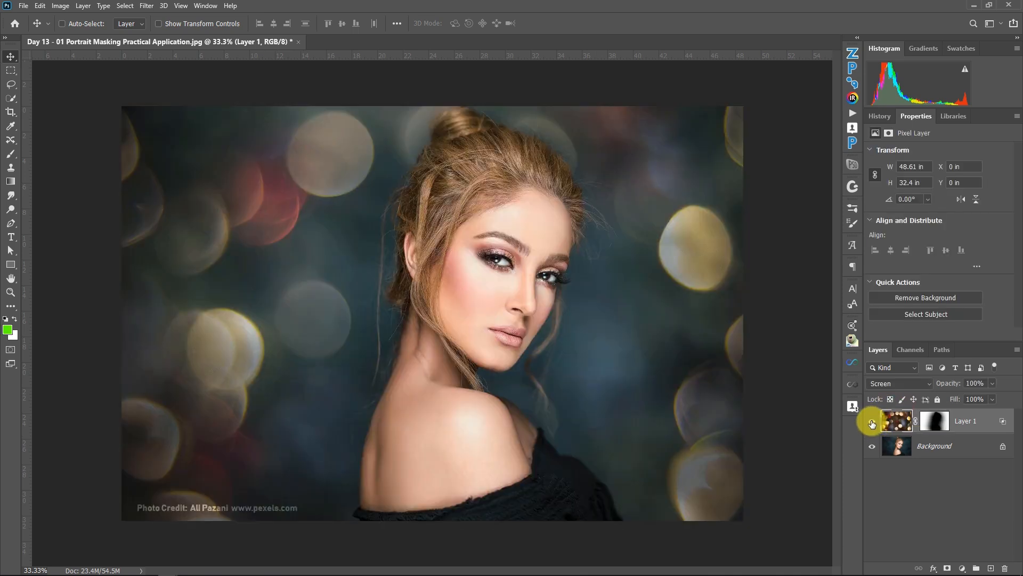
Compare the portrait with the bokeh layer hidden and shown, and lower that layer's opacity to 76%
left_click(872, 423)
left_click(872, 423)
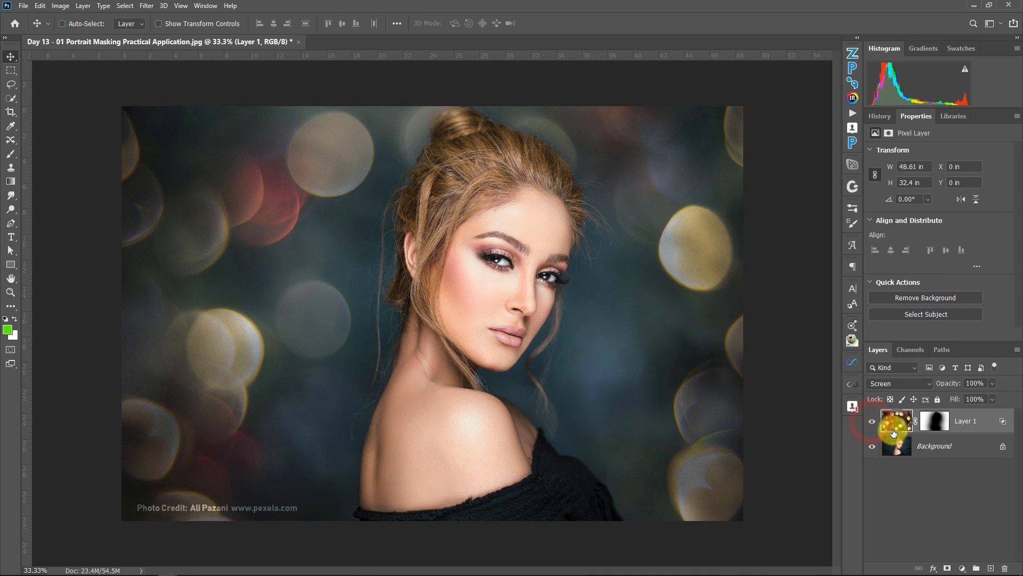
left_click(993, 383)
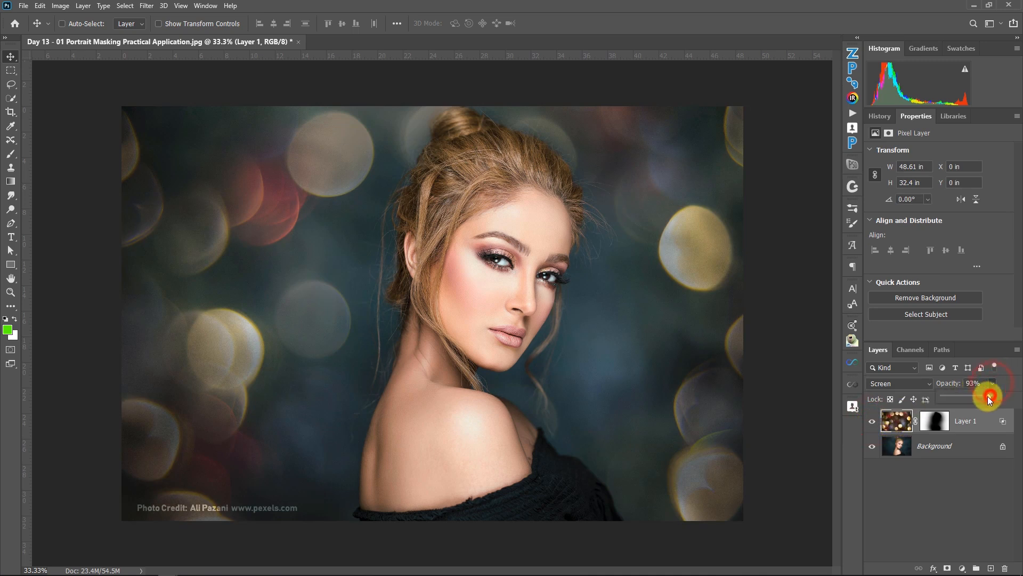
left_click_drag(989, 400, 984, 401)
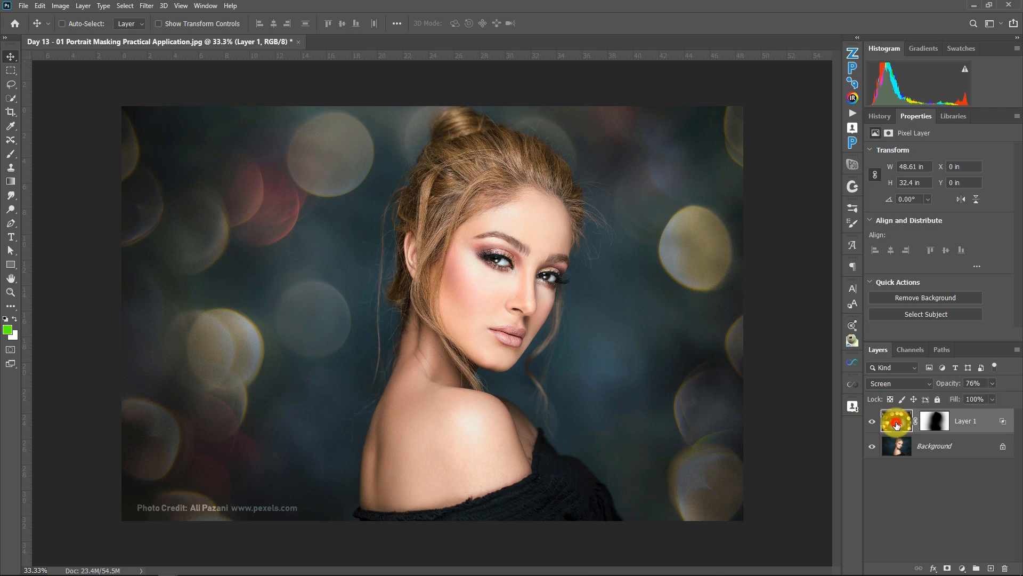
Disable and re-enable the bokeh layer's mask, and view the mask alone before returning to the image
left_click(934, 424, "shift")
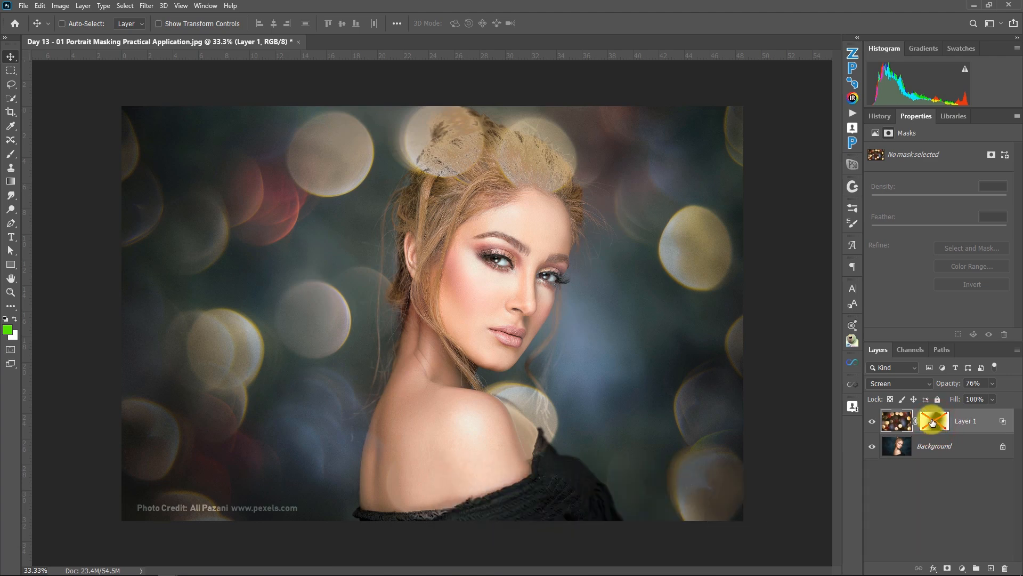
left_click(932, 423, "shift")
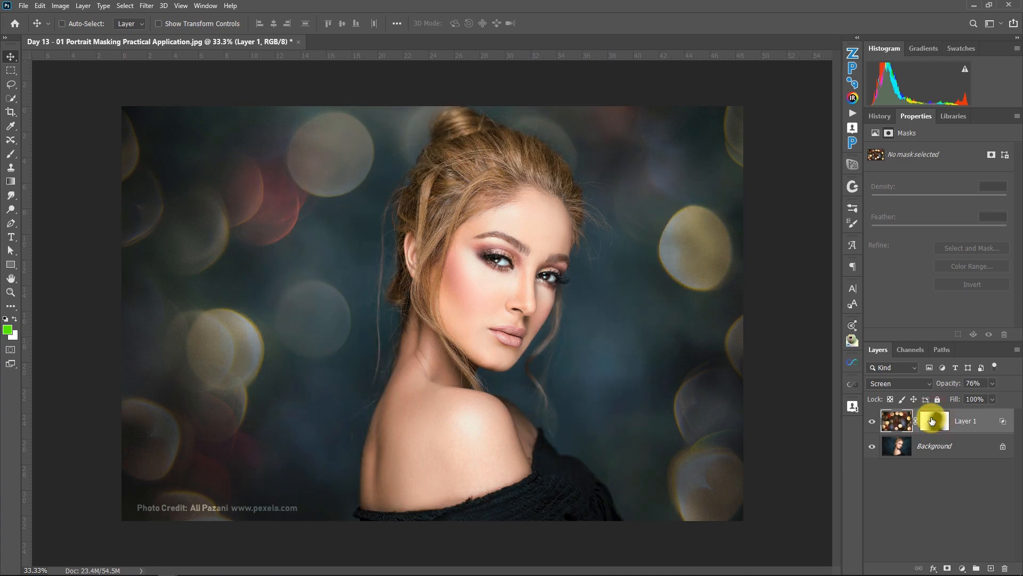
left_click(932, 420, "alt")
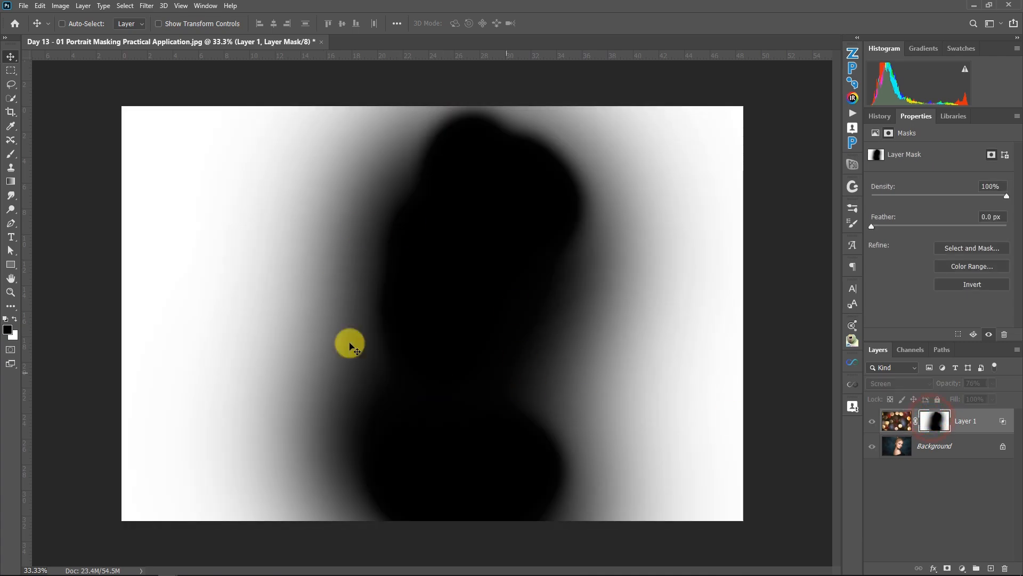
left_click(928, 426, "alt")
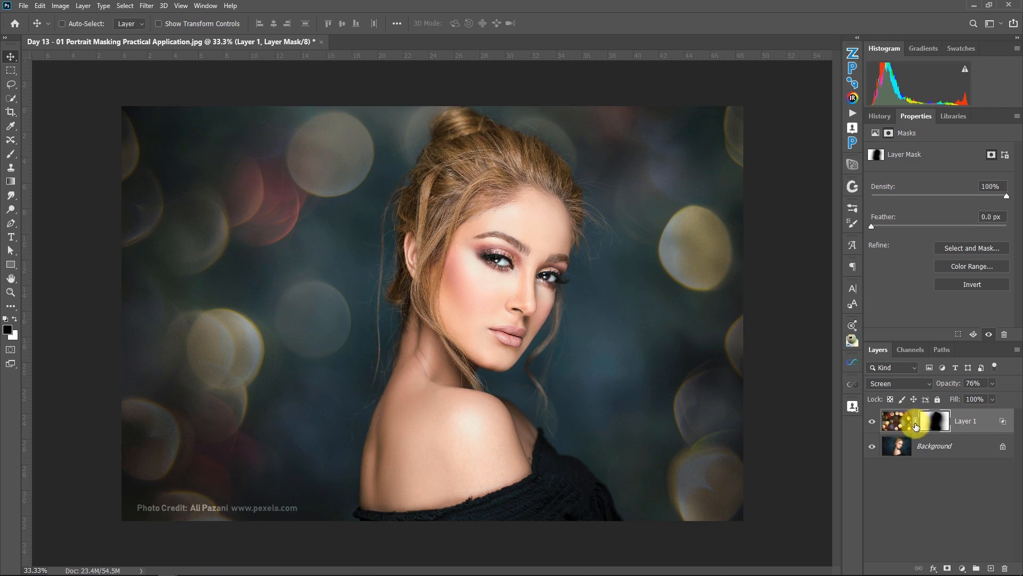
Toggle the link between the bokeh image and its mask, and try moving both together while linked
left_click(915, 424)
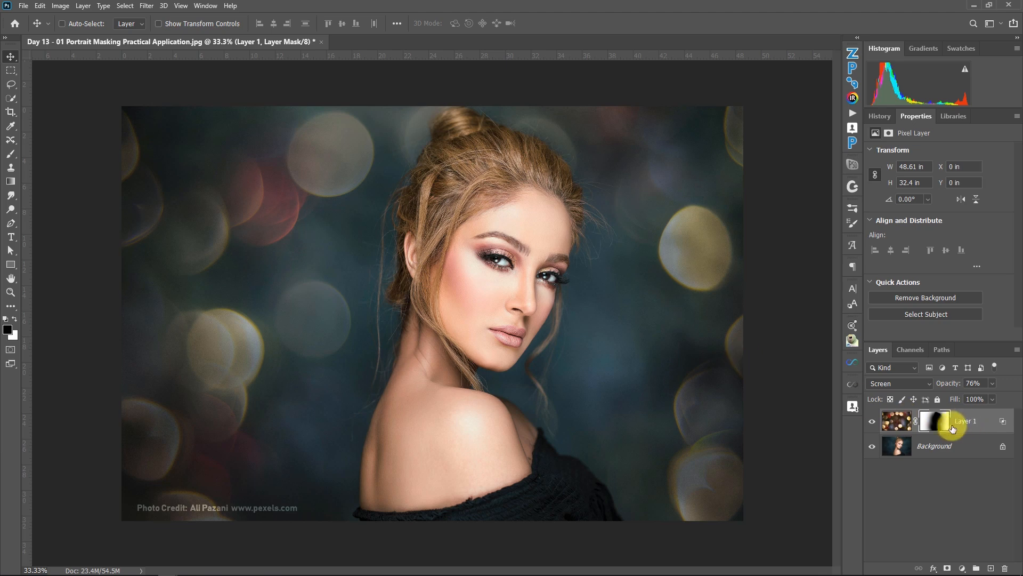
left_click(898, 423)
left_click_drag(621, 320, 756, 292)
left_click_drag(589, 275, 463, 293)
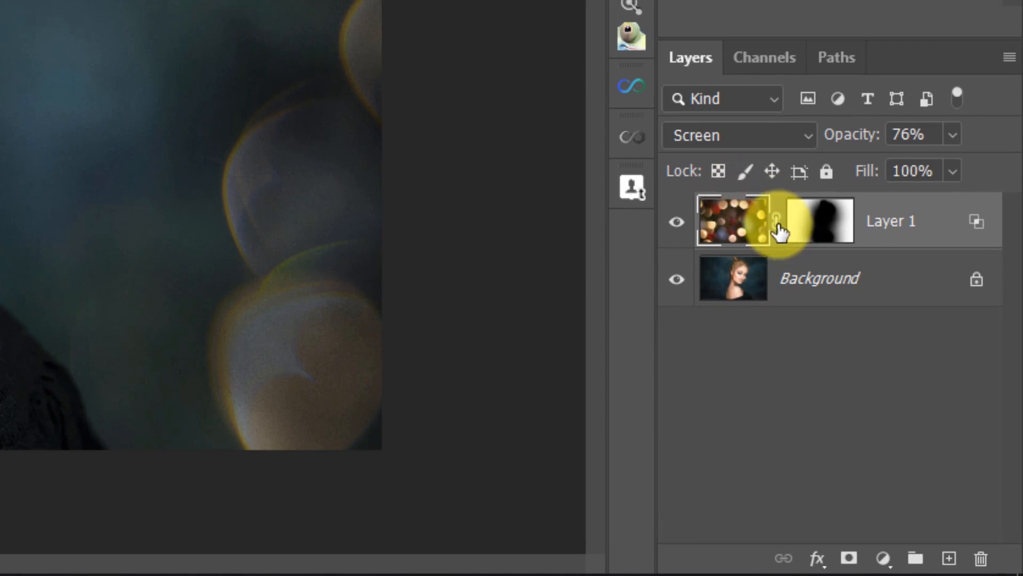
Unlink the mask, shift only the bokeh image horizontally to X 0.33 in, and link the mask again
left_click(777, 224)
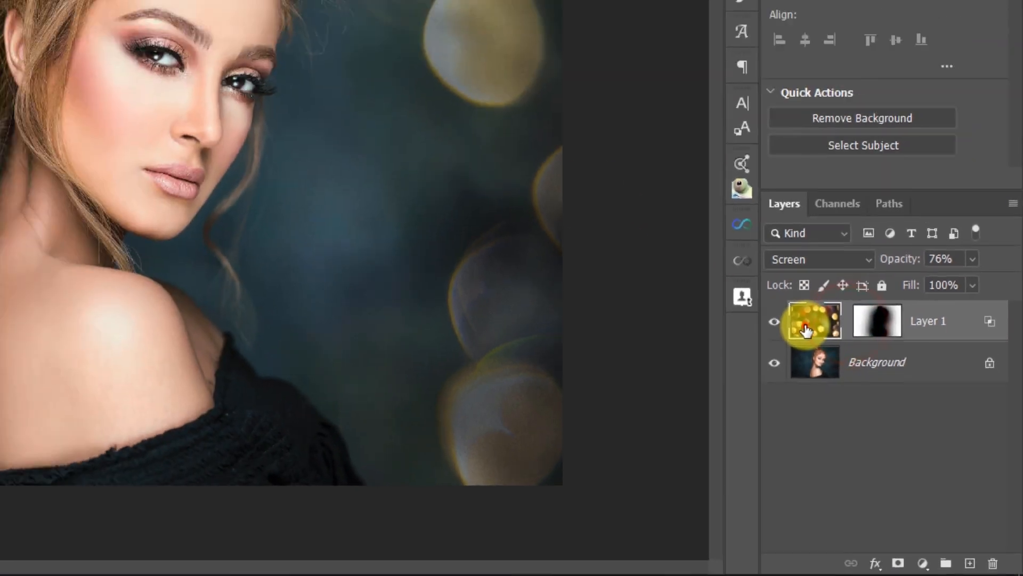
left_click_drag(620, 322, 652, 323)
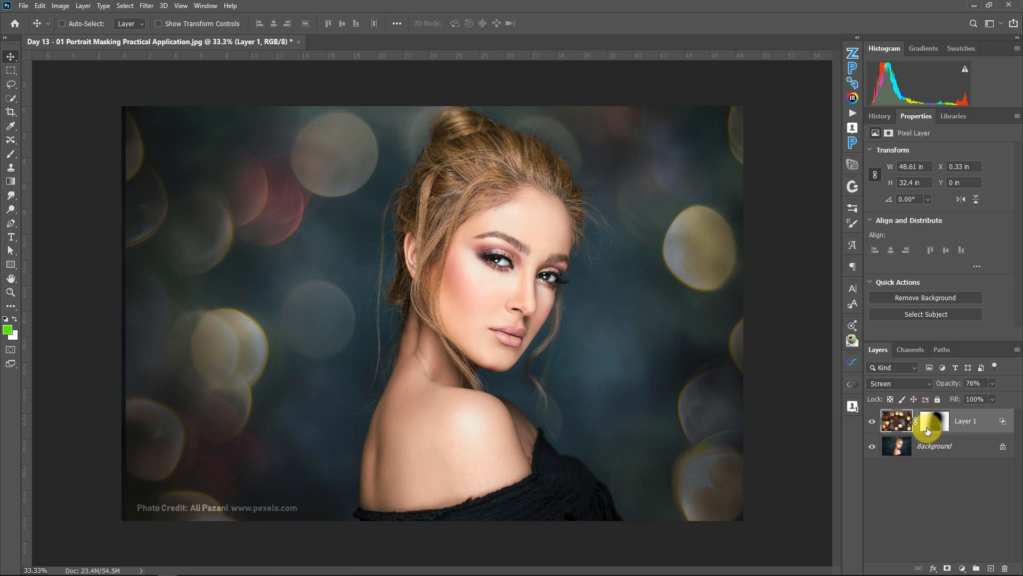
left_click(898, 423)
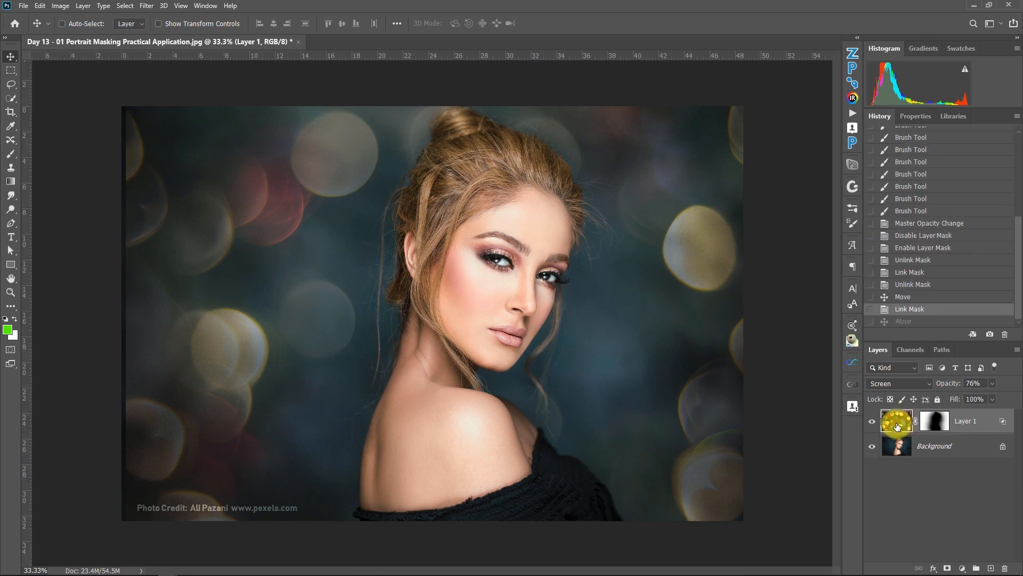
Unlink the mask again, move the bokeh image back to about its original position, and relink the mask
left_click(917, 420)
left_click(904, 422)
left_click_drag(610, 374, 593, 345)
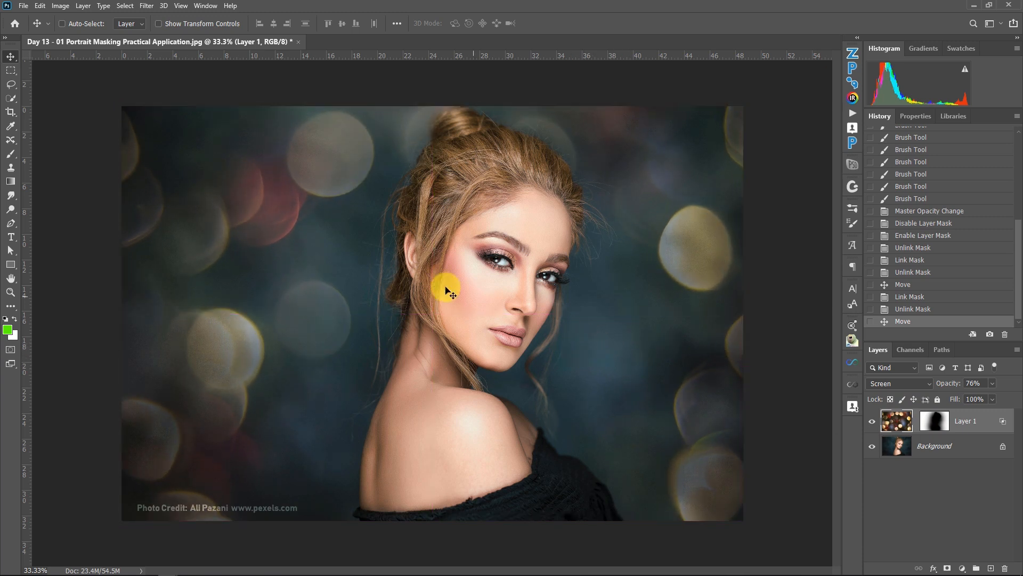
left_click_drag(597, 309, 603, 314)
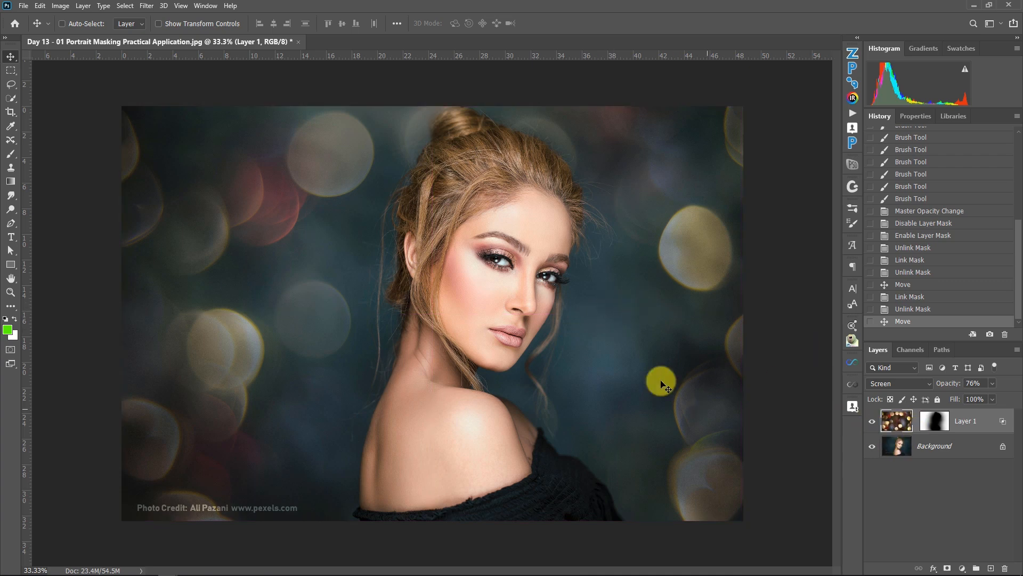
left_click(917, 422)
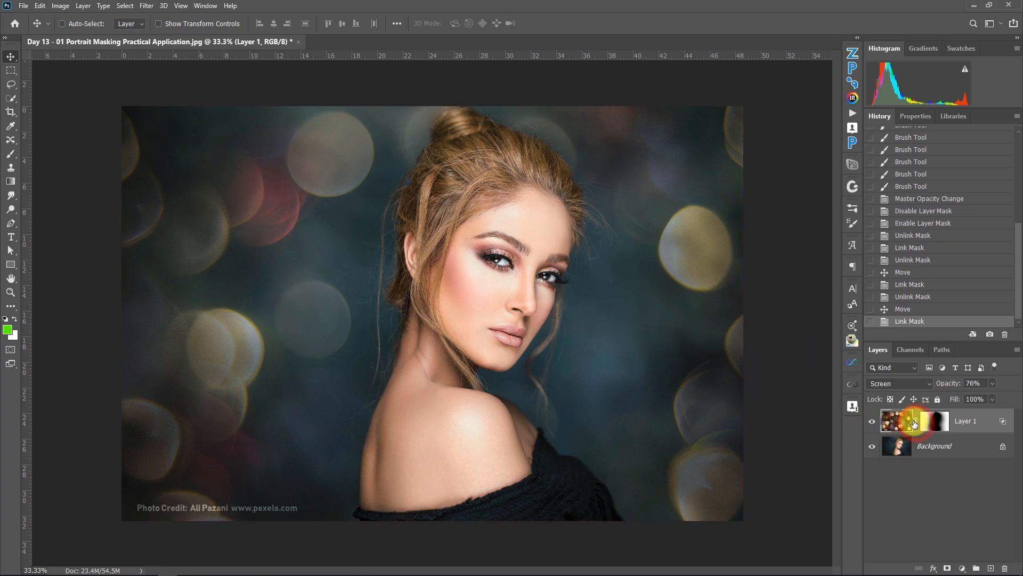
Paint out the bright bokeh light beside the face on the layer mask with a soft black brush reduced to 900 px
left_click(928, 425)
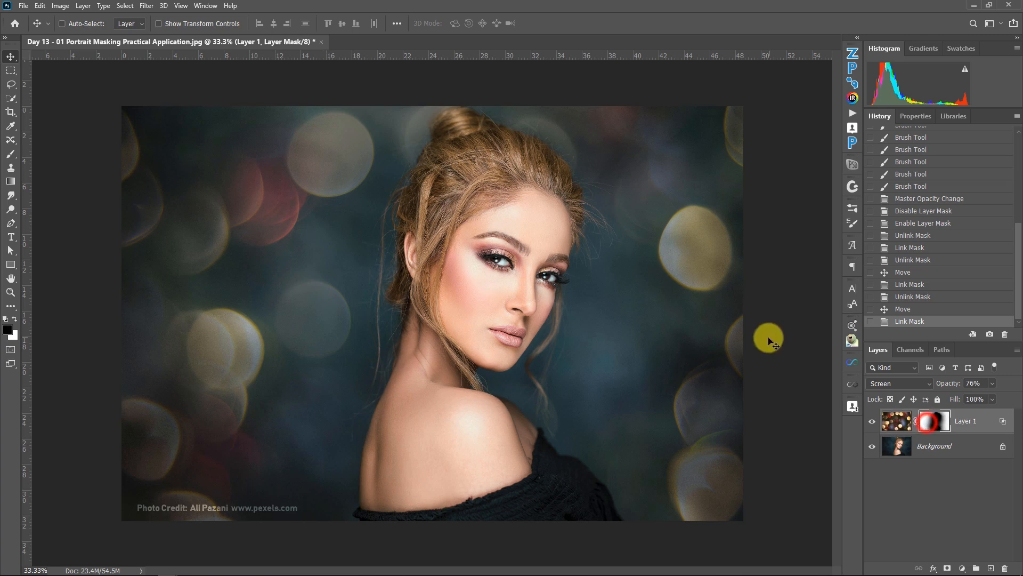
key("b")
key("d")
key("bracketleft")
key("bracketleft")
key("bracketleft")
key("bracketleft")
key("bracketleft")
key("bracketleft")
key("bracketleft")
key("bracketleft")
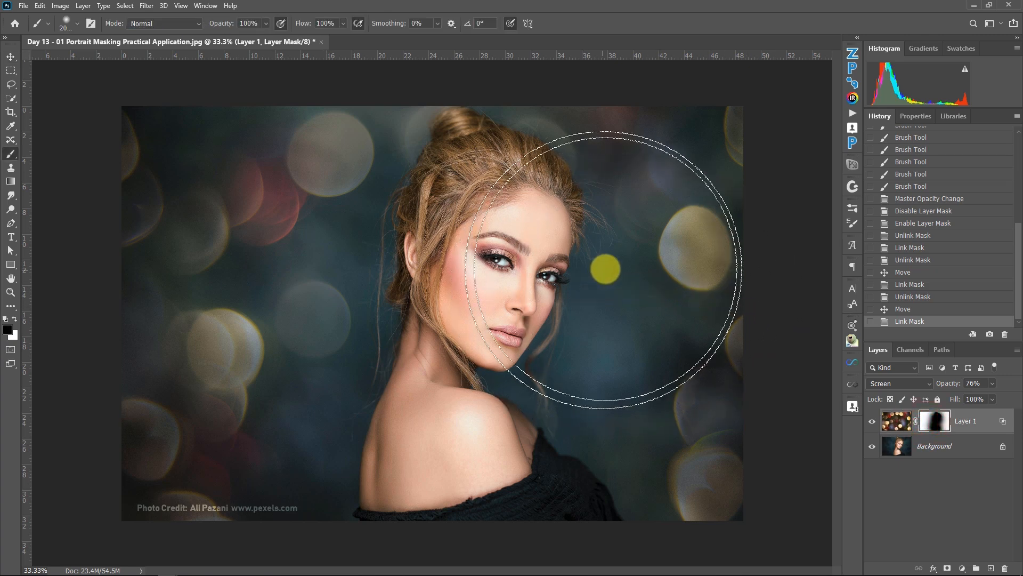
key("bracketleft")
key("bracketleft")
key("bracketleft")
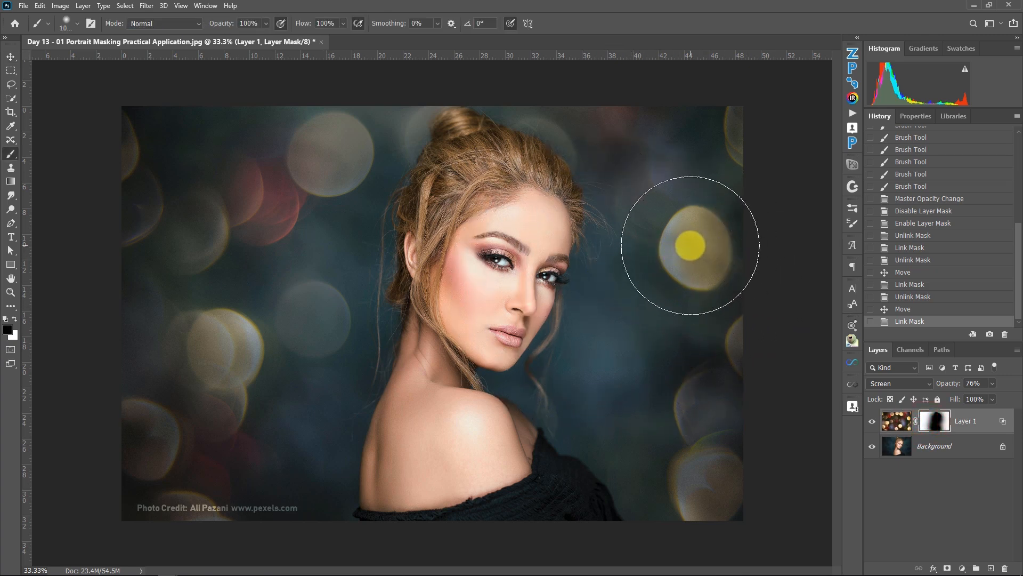
left_click(690, 251)
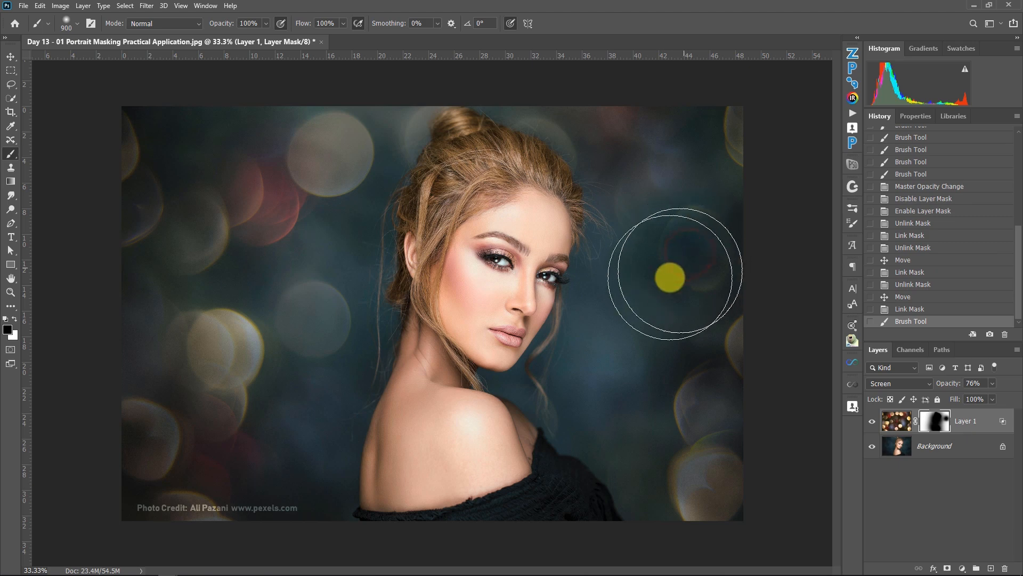
left_click(661, 281)
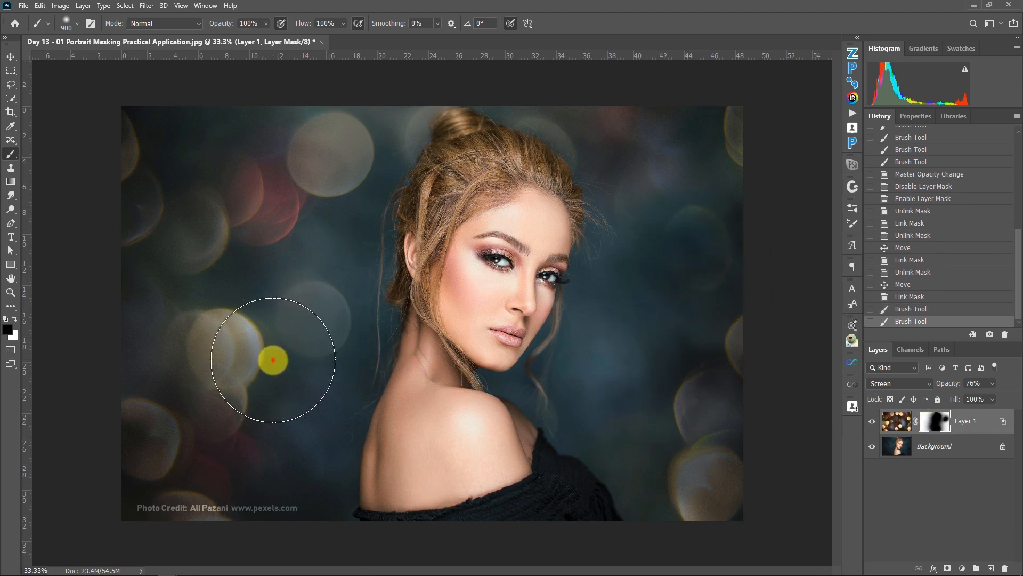
Paint out the overlapping yellow bokeh lights behind the woman's back on the mask, enlarging the brush to about 1400 px
left_click(270, 359)
key("bracketright")
key("bracketright")
key("bracketright")
key("bracketright")
key("bracketright")
left_click(265, 361)
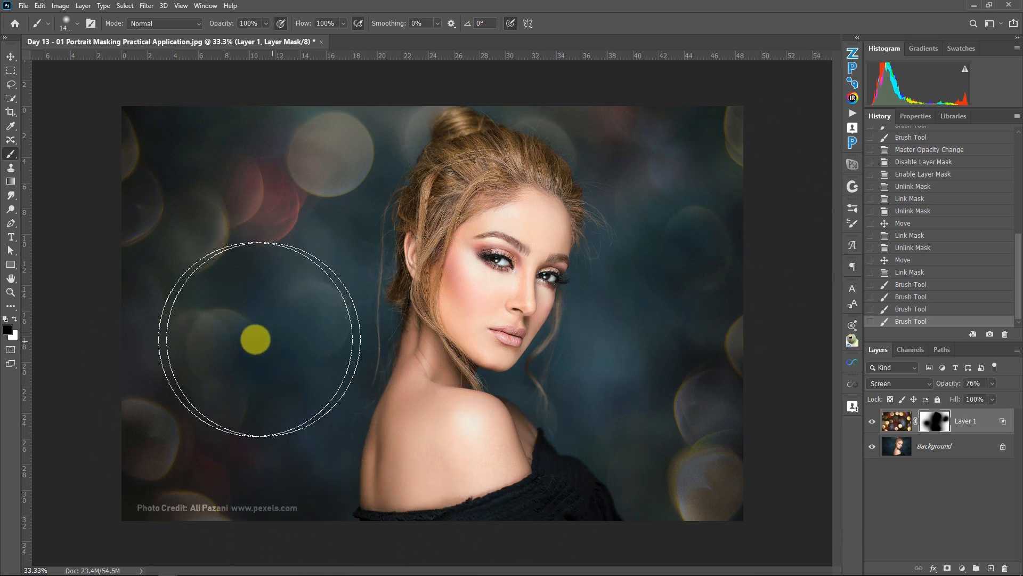
left_click(295, 382)
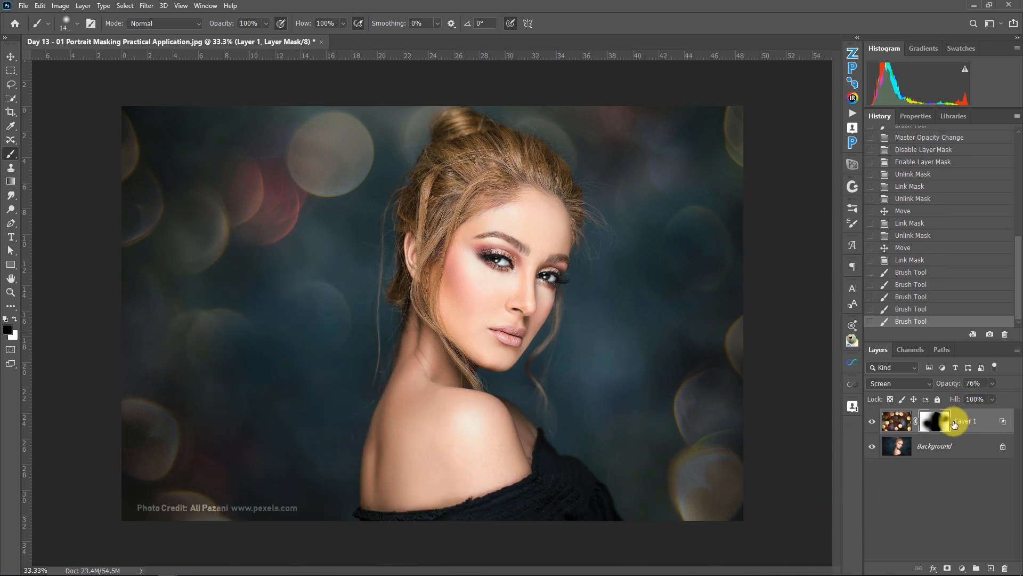
Undo the last brush stroke and make Layer 1's mask the active editing target
key("ctrl+z")
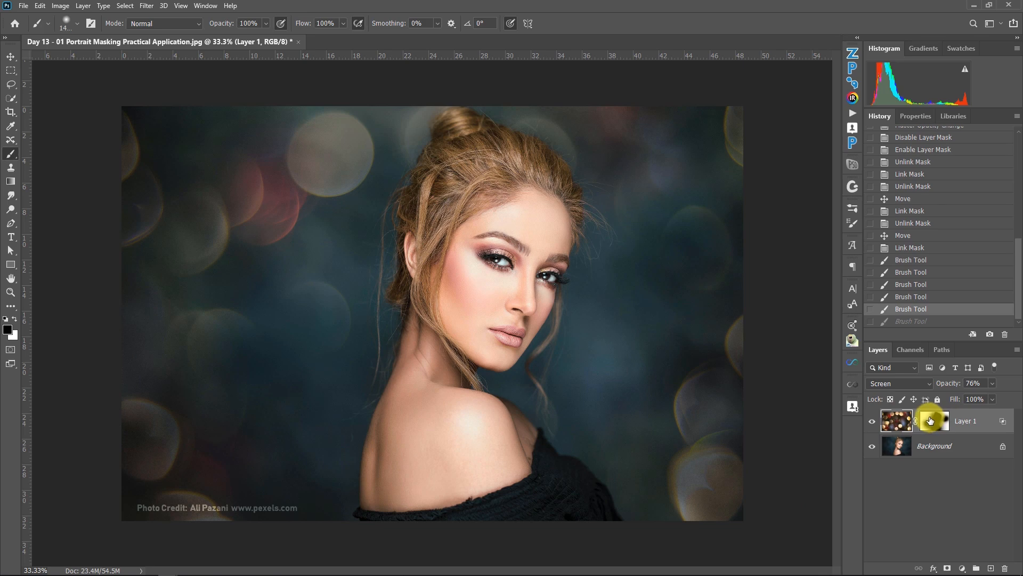
left_click(931, 420, "alt")
left_click(930, 420, "alt")
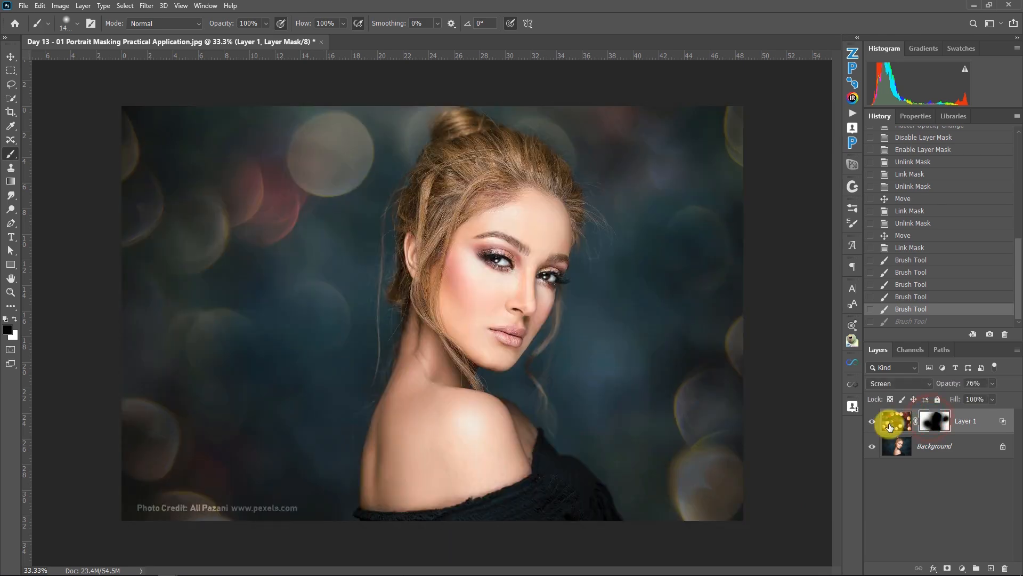
Disable and re-enable Layer 1's mask twice to compare the bokeh blend with and without masking
left_click(939, 426, "shift")
left_click(939, 426, "shift")
left_click(939, 426, "shift")
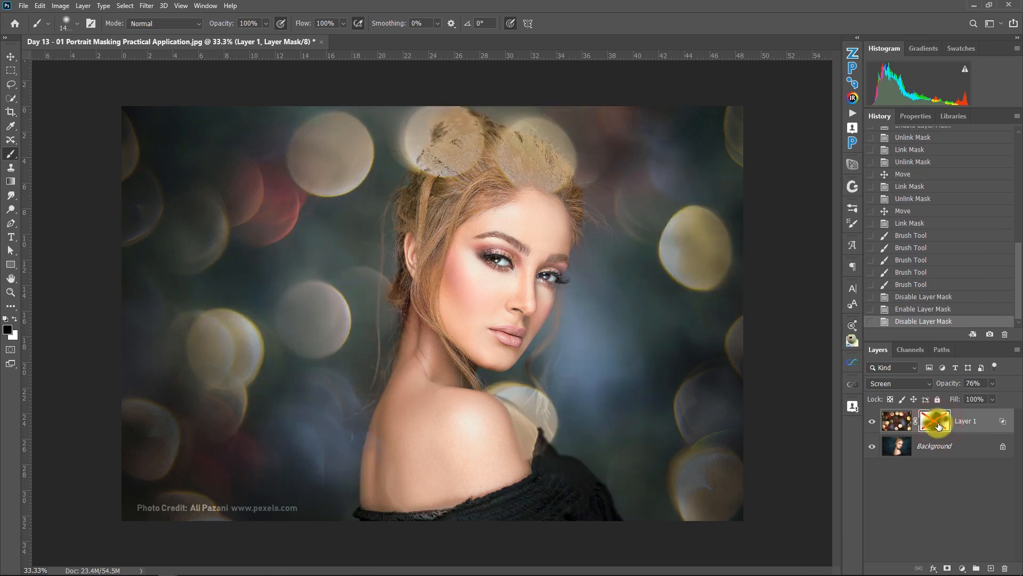
left_click(939, 427, "shift")
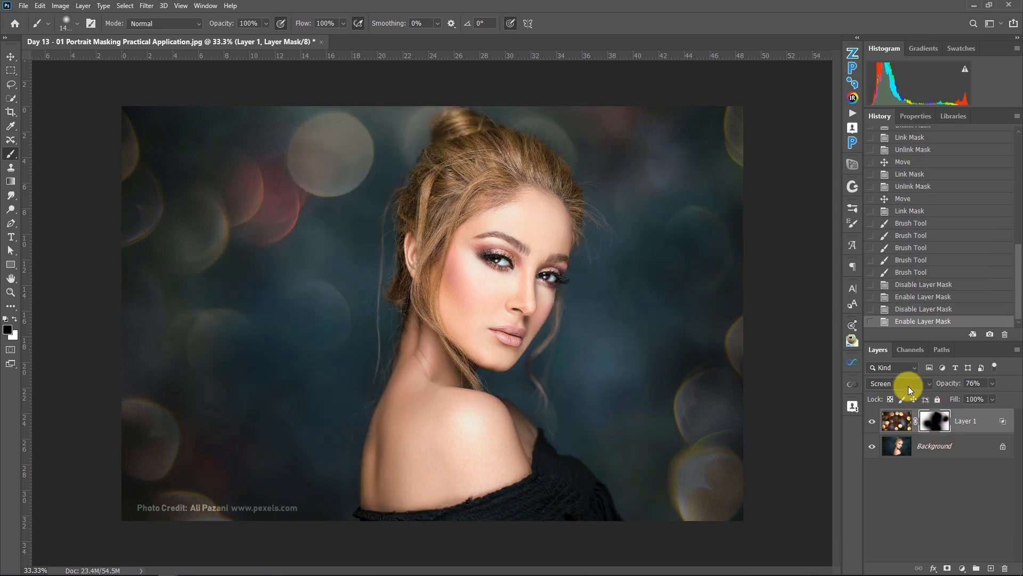
Add a magenta Color Overlay layer effect to the bokeh layer, keeping its blending options as they are
double_click(992, 427)
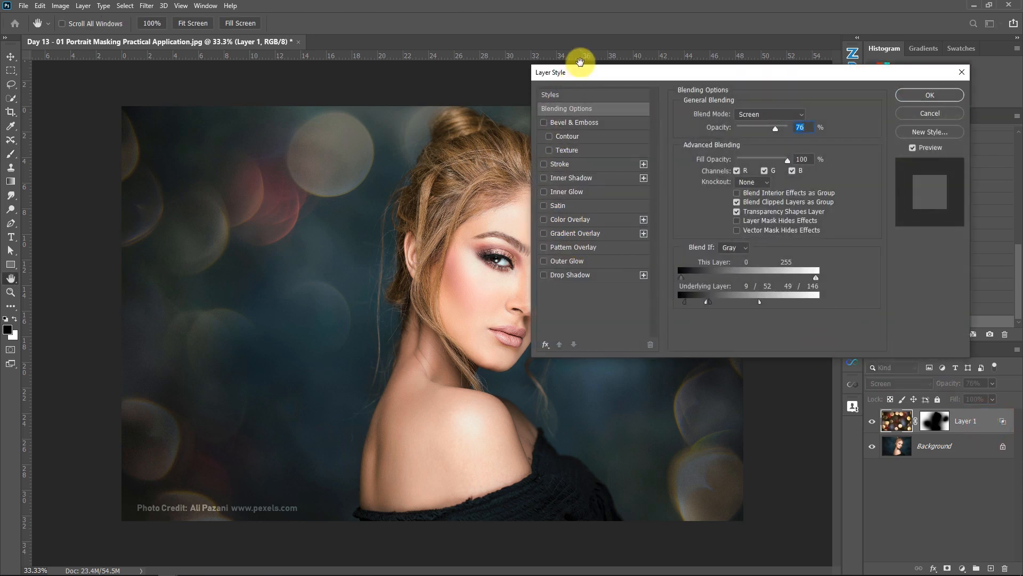
left_click_drag(591, 78, 607, 65)
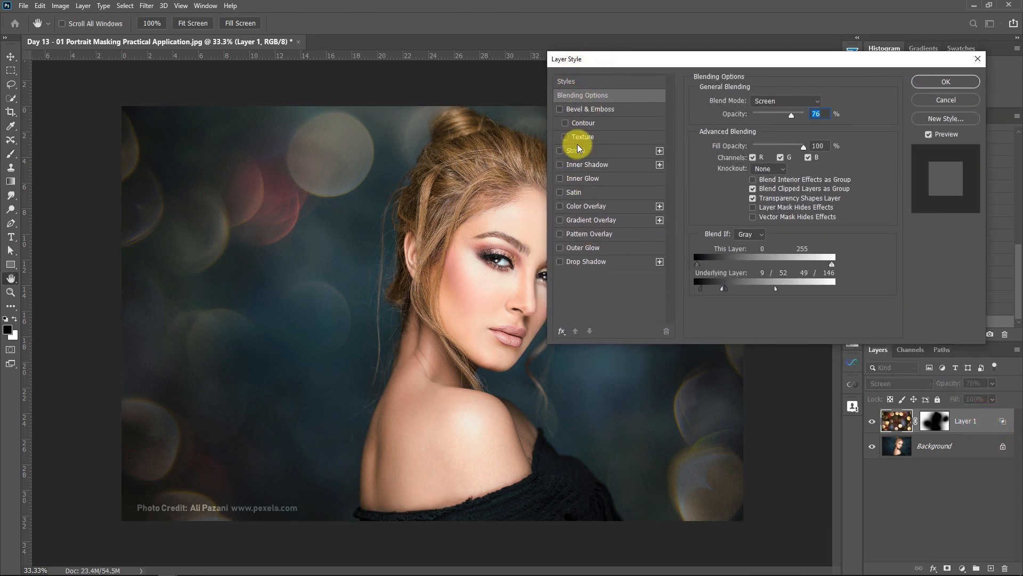
left_click(561, 207)
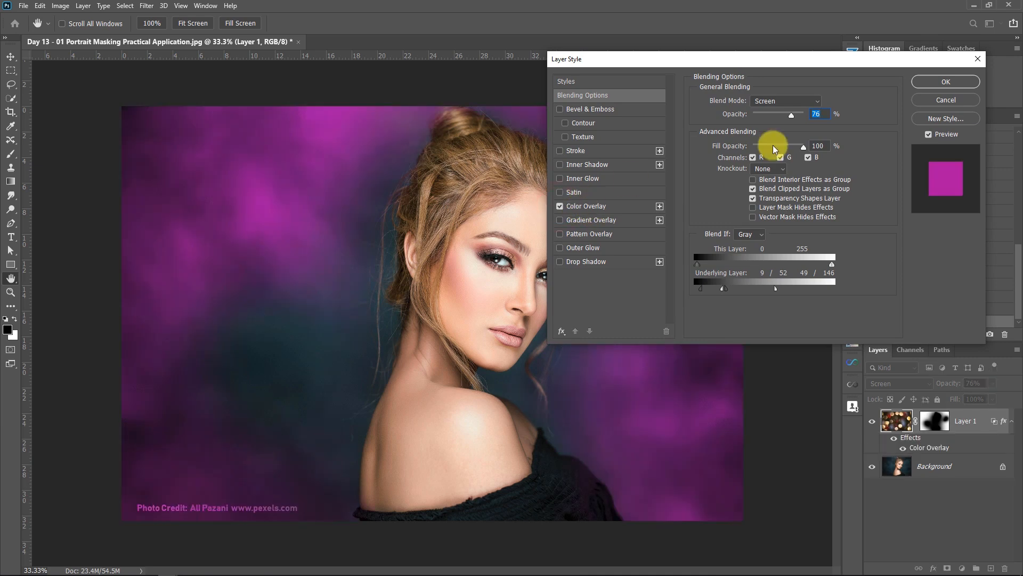
left_click(952, 82)
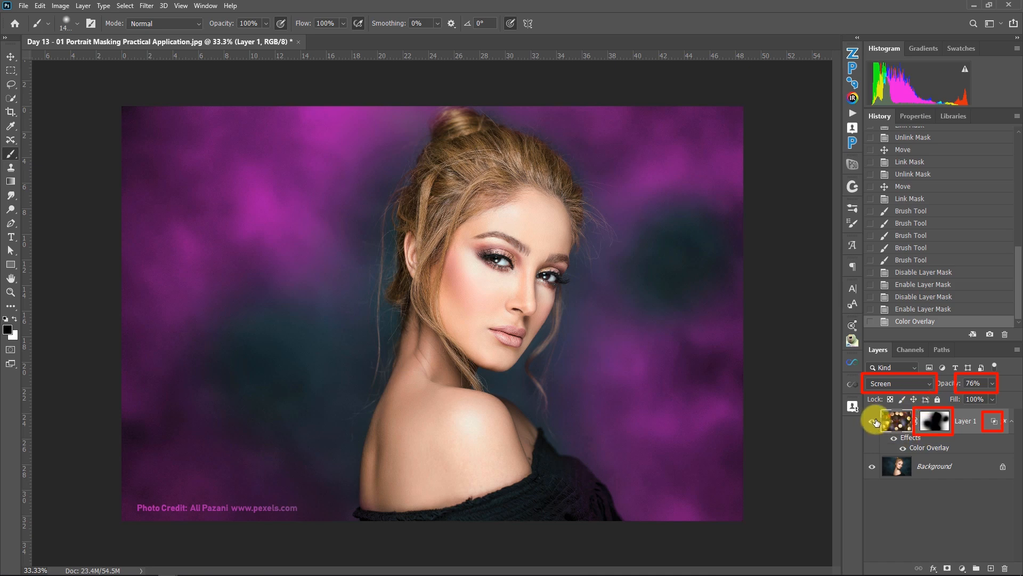
Hide the Color Overlay effect and compare the portrait with Layer 1 off and on
left_click(903, 449)
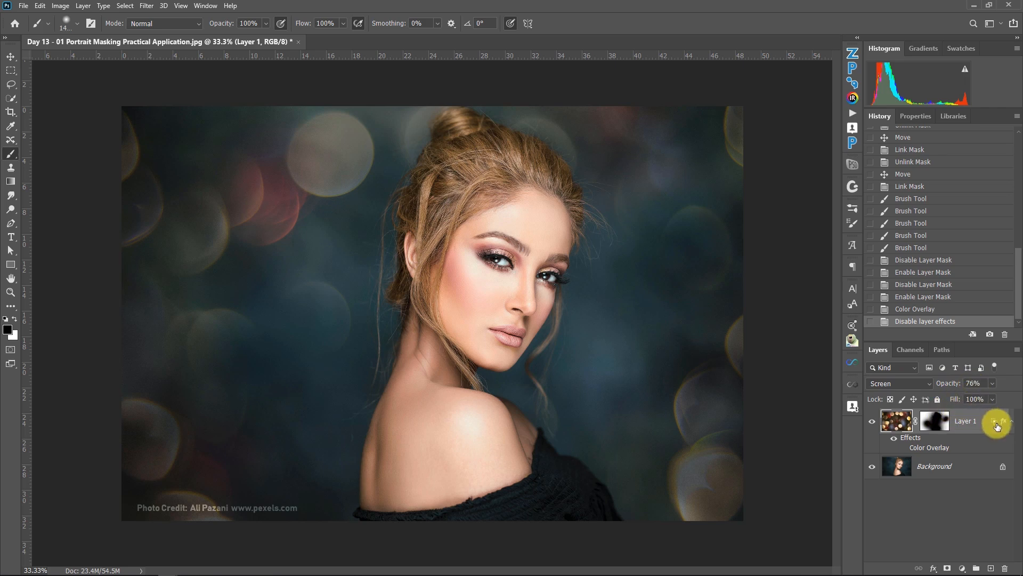
left_click(872, 421)
left_click(872, 421)
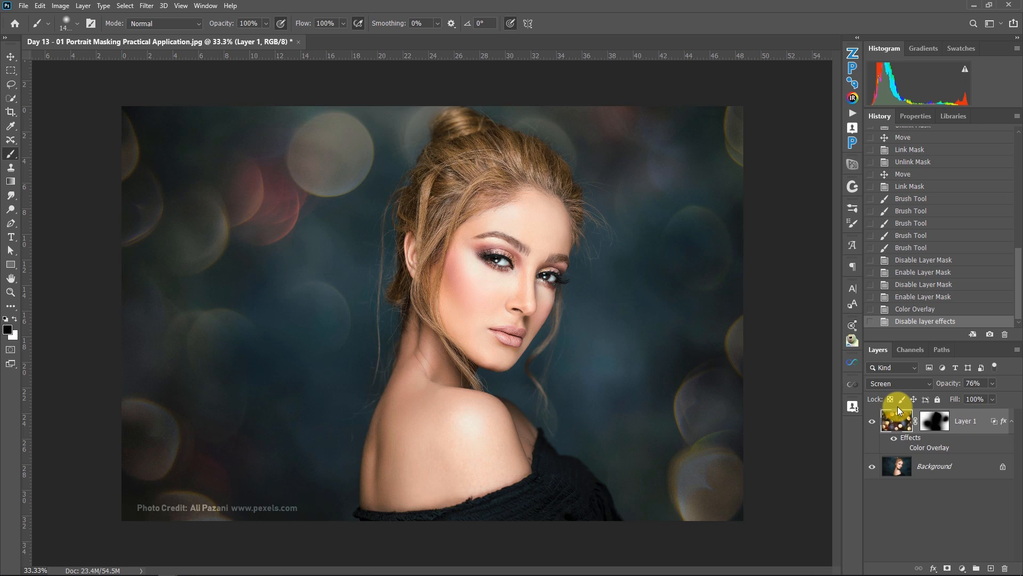
Add a Hue/Saturation adjustment layer above Layer 1 and bring up the full set of adjustments
left_click(962, 569)
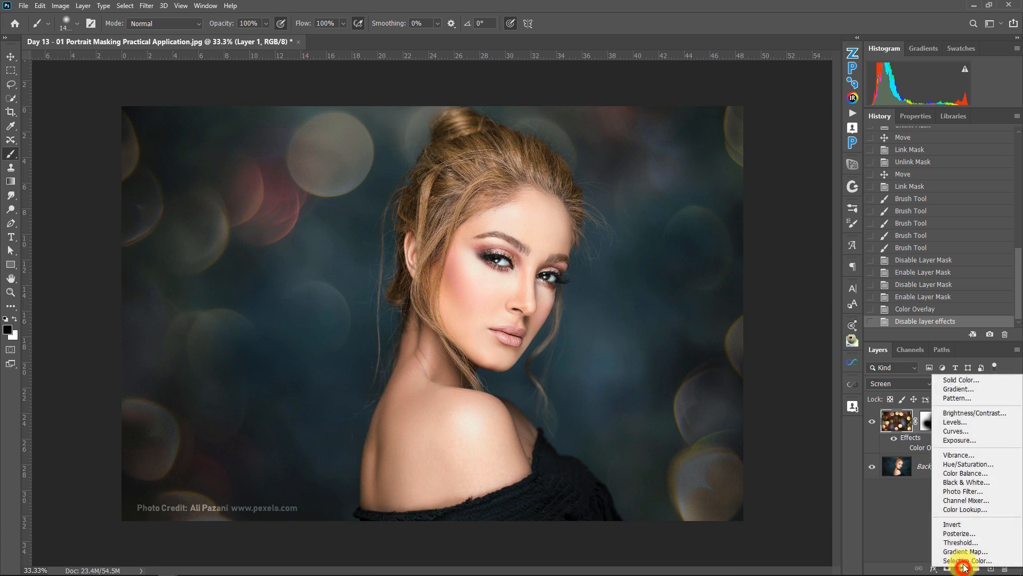
left_click(965, 464)
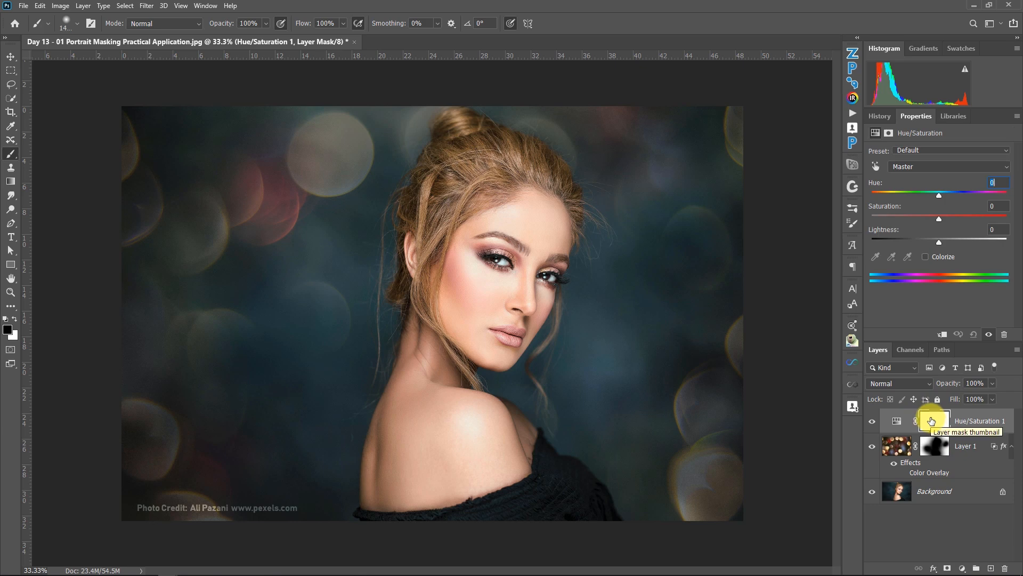
left_click(205, 5)
left_click(213, 87)
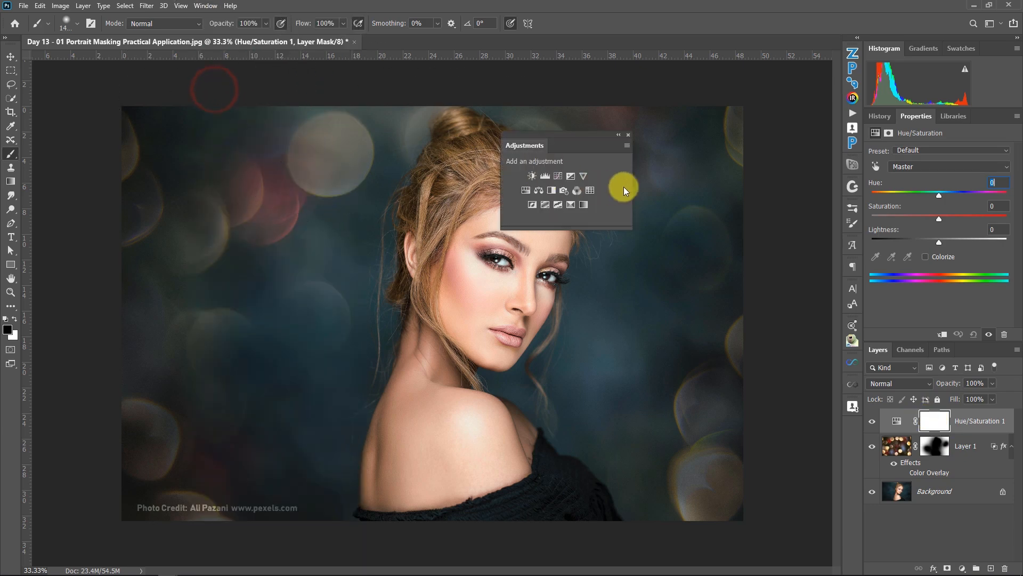
Turn off Add Mask by Default for adjustments and add a Curves adjustment layer without a mask
left_click(626, 147)
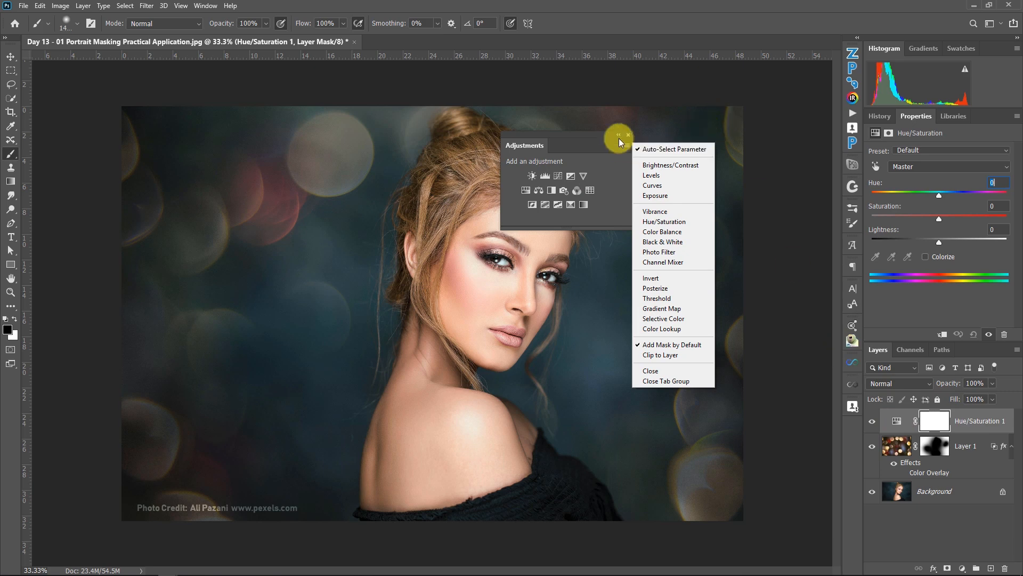
left_click(664, 344)
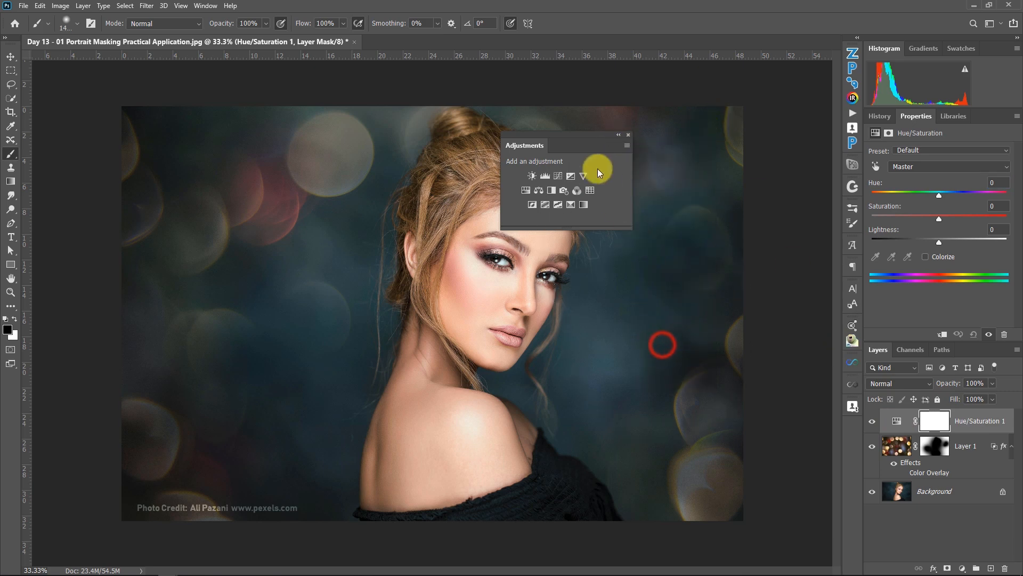
left_click(558, 175)
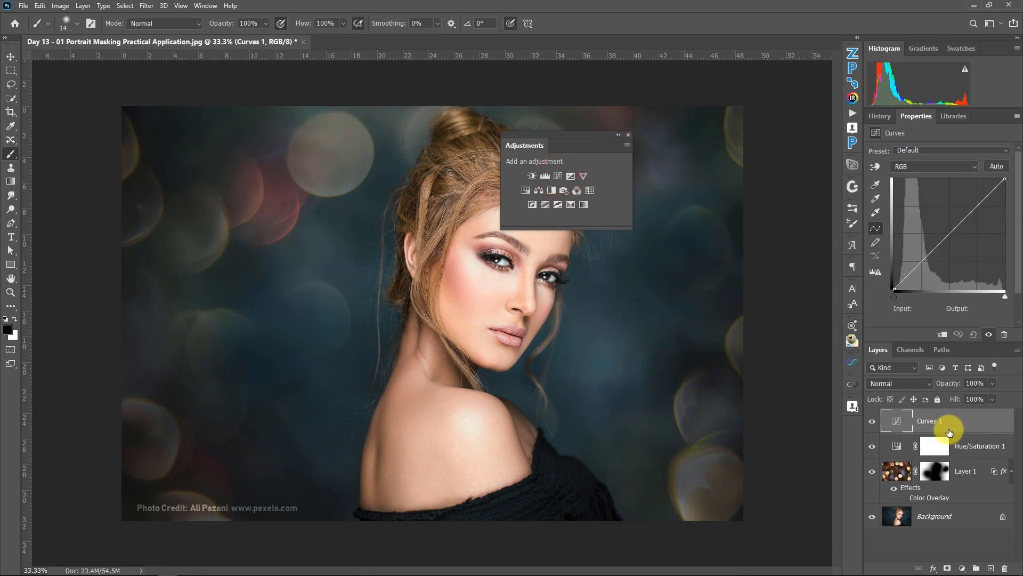
Turn Add Mask by Default back on and add a second Curves adjustment layer with its own mask
left_click(626, 146)
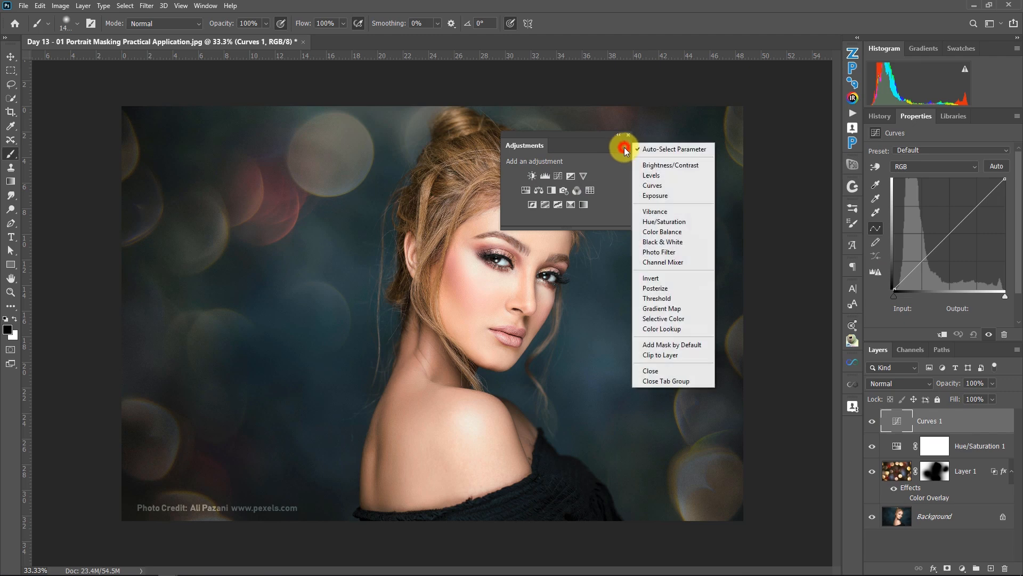
left_click(689, 345)
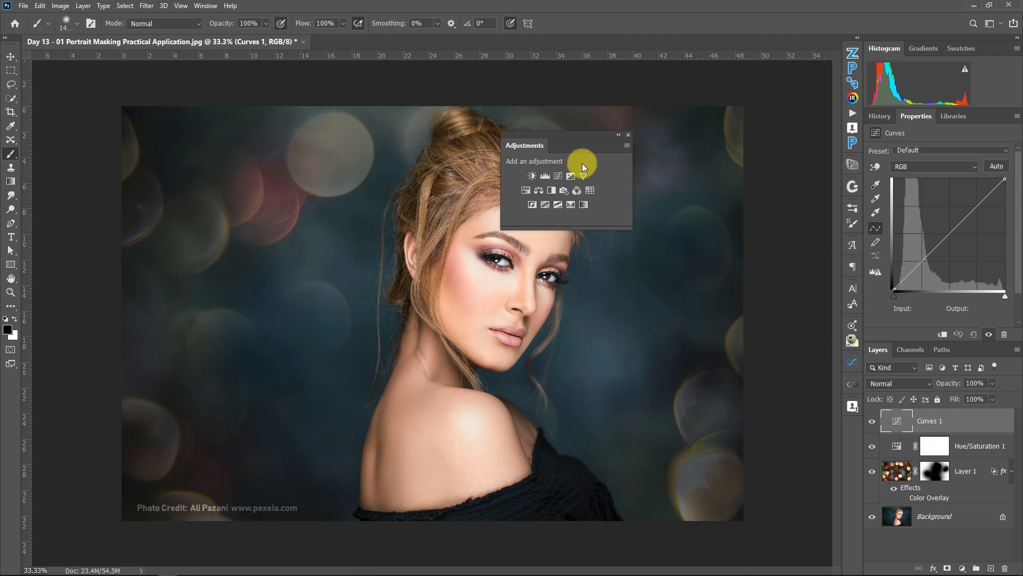
left_click(558, 177)
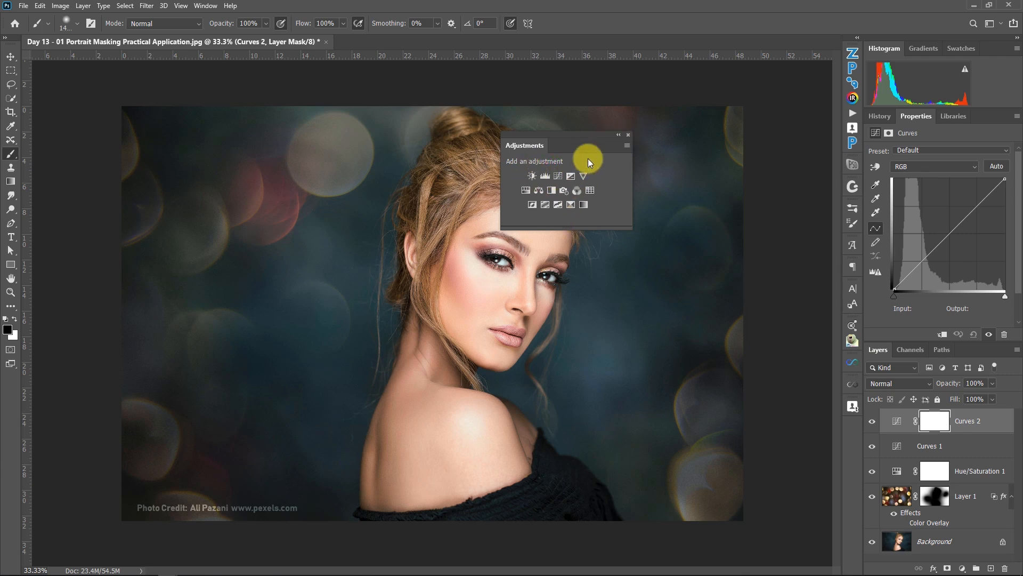
left_click(628, 135)
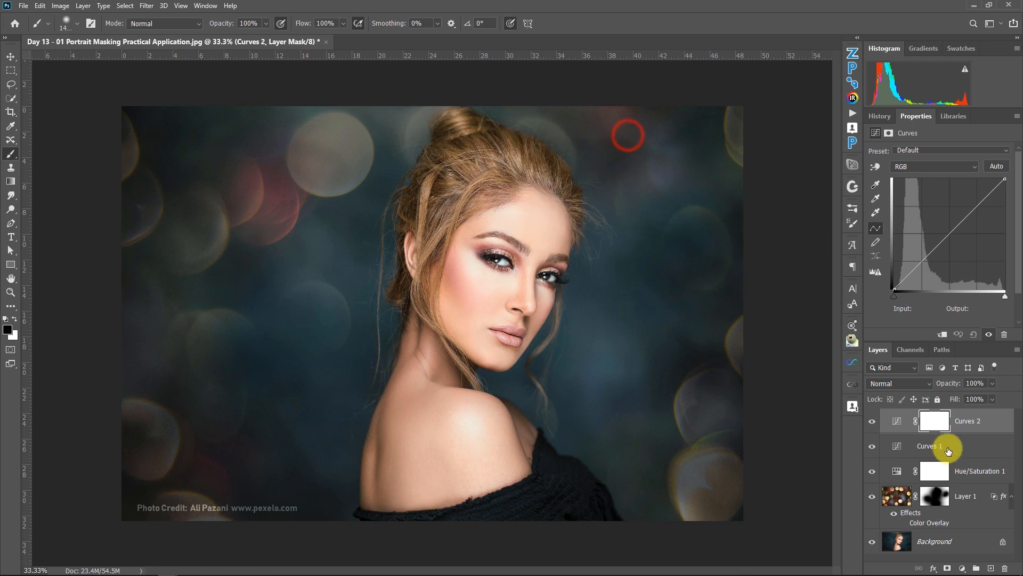
Delete both Curves layers and the Hue/Saturation layer above Layer 1
left_click(994, 424)
key("Delete")
key("Delete")
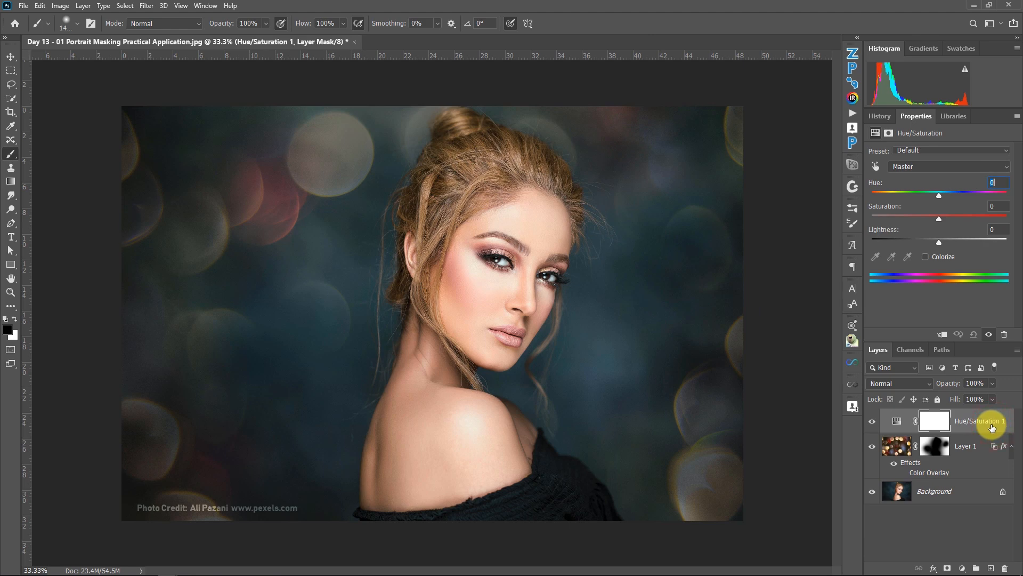
key("Delete")
key("Return")
key("Delete")
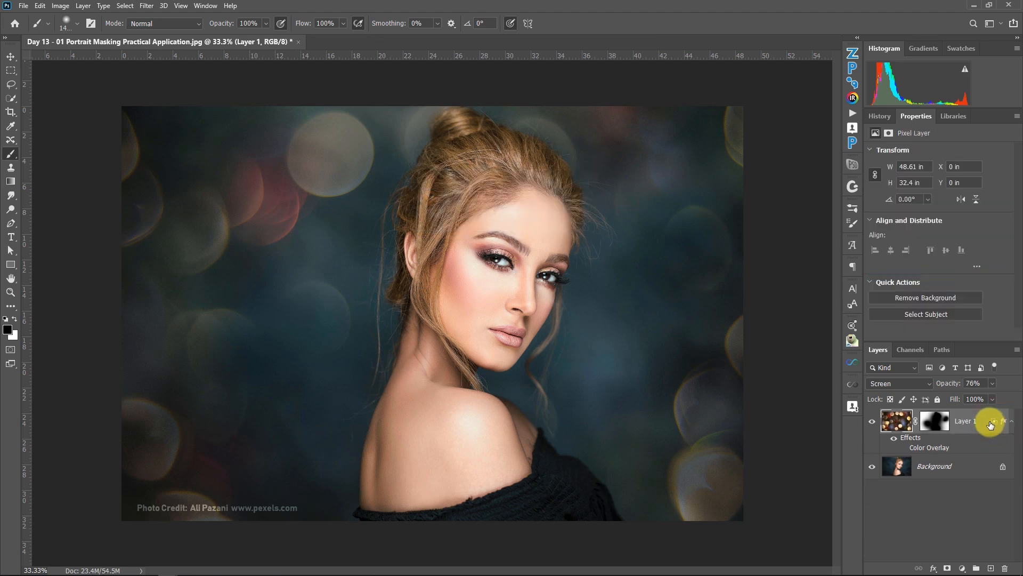
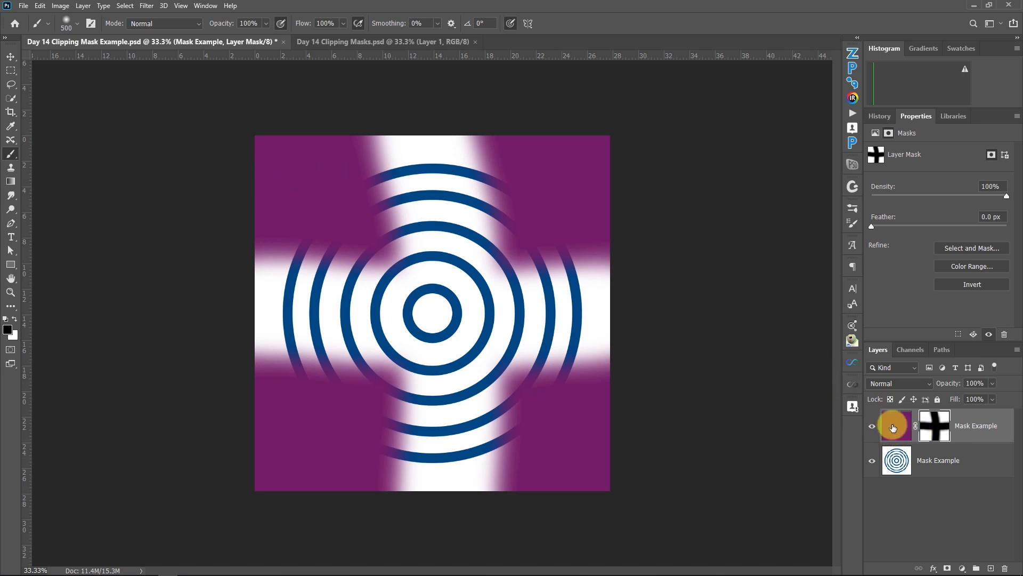
Add a Solid Color fill layer in red (#ad0707) above the purple Mask Example layer
left_click(894, 428)
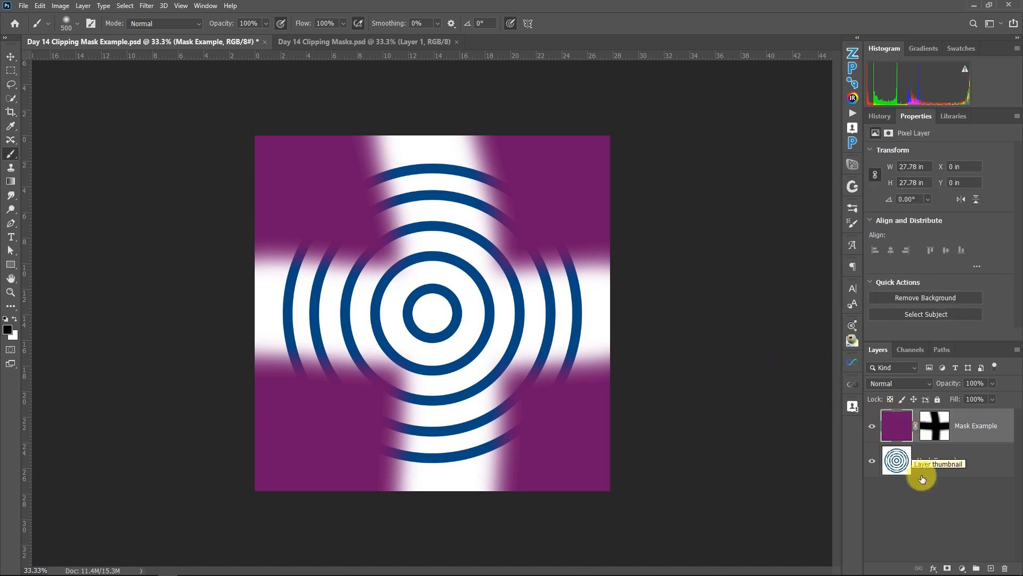
left_click(963, 570)
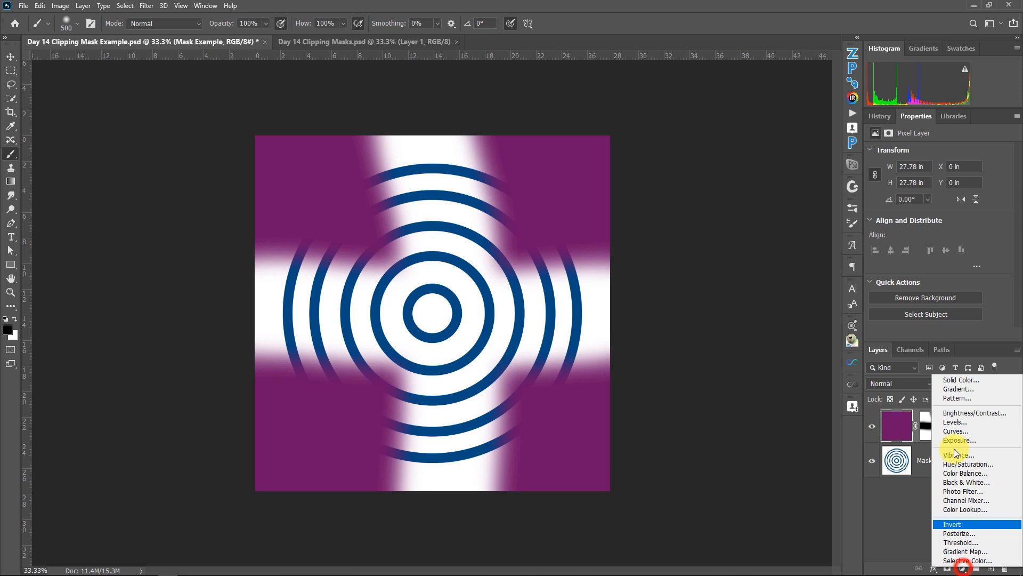
left_click(952, 381)
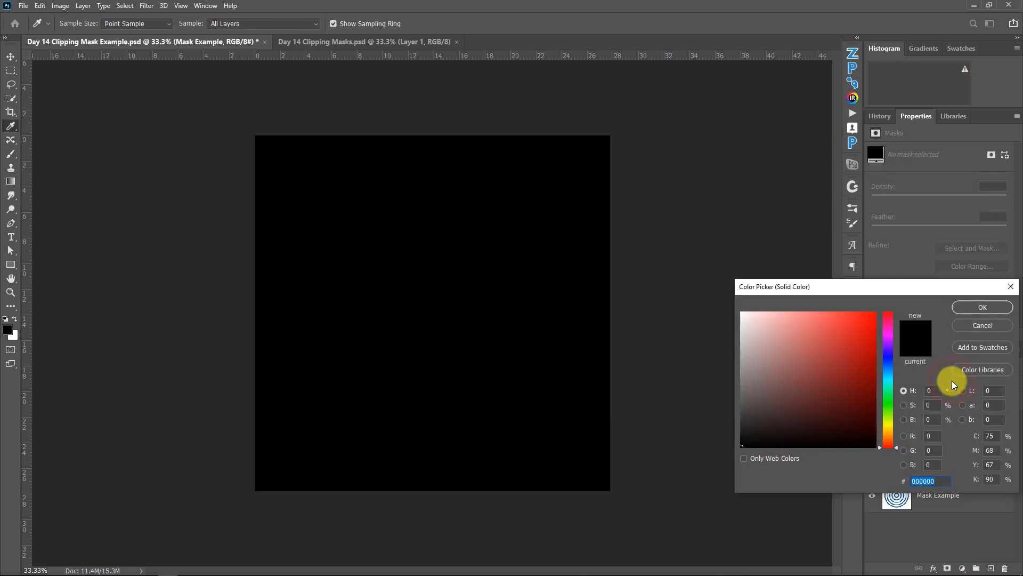
mouse_move(839, 360)
left_mouse_down()
mouse_move(874, 317)
mouse_move(871, 355)
left_mouse_up()
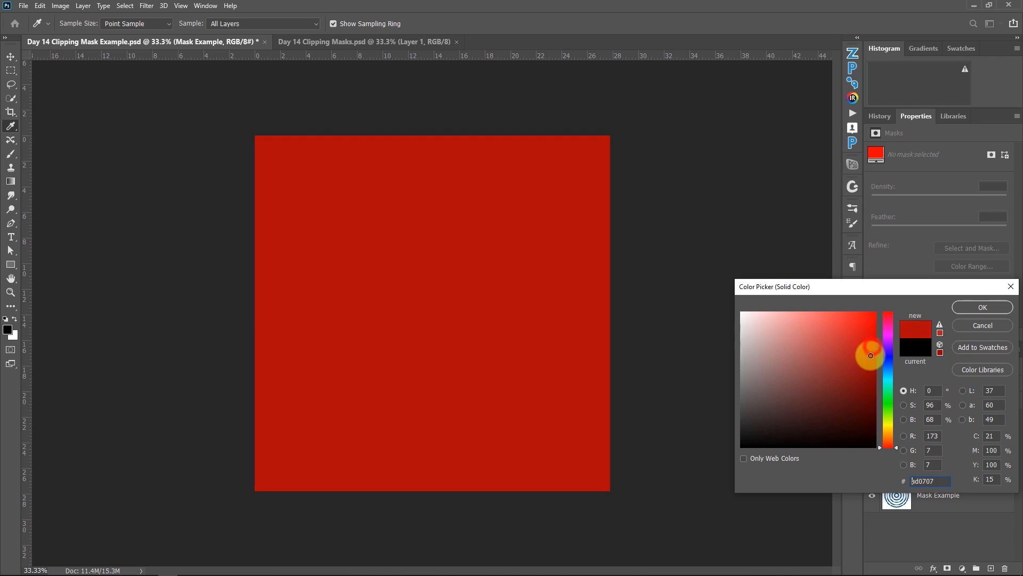
left_click(983, 309)
key("b")
left_click(934, 444)
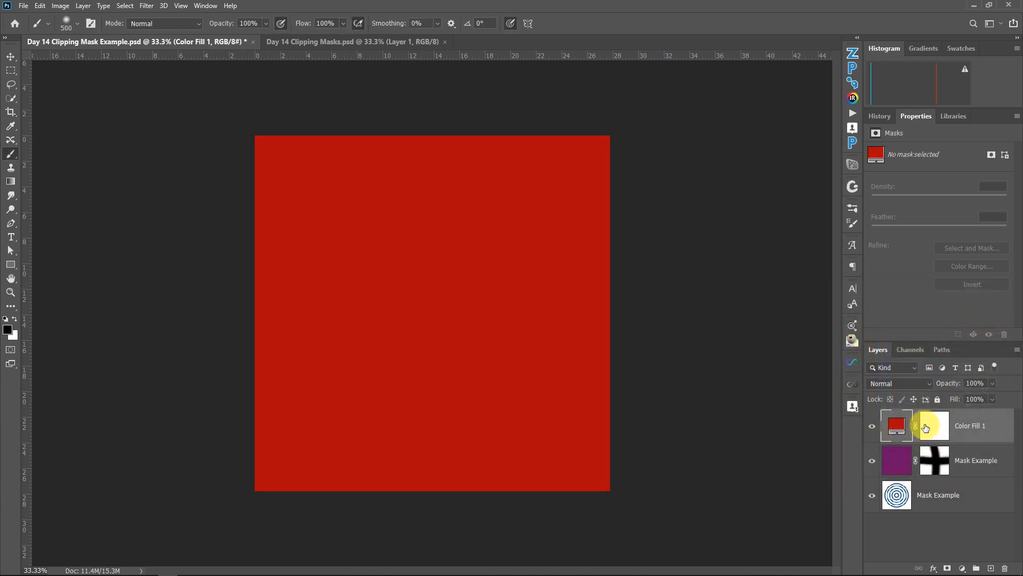
Compare the image with the red fill layer hidden and shown, and copy the purple layer's mask onto it
left_click(872, 425)
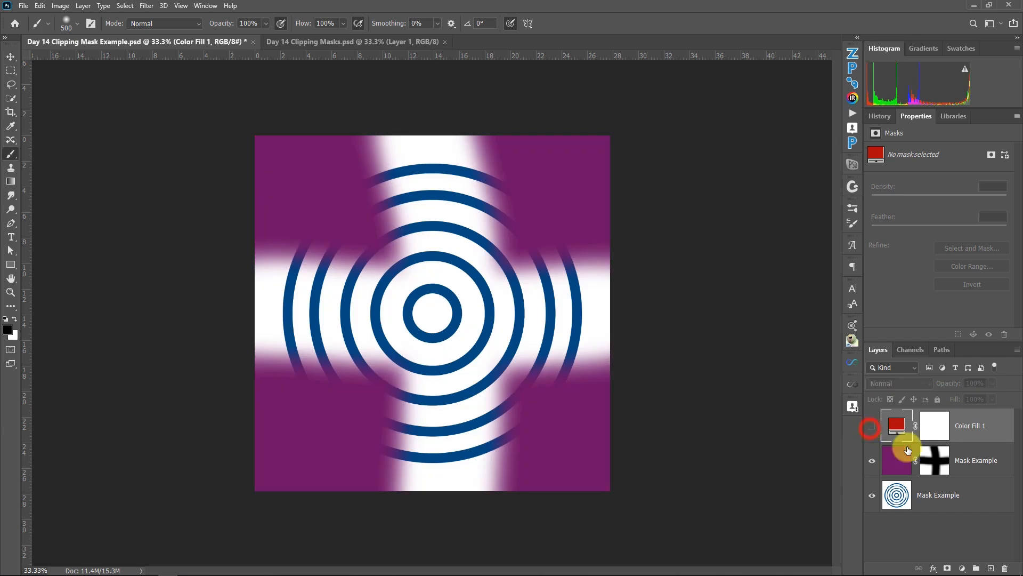
left_click(872, 426)
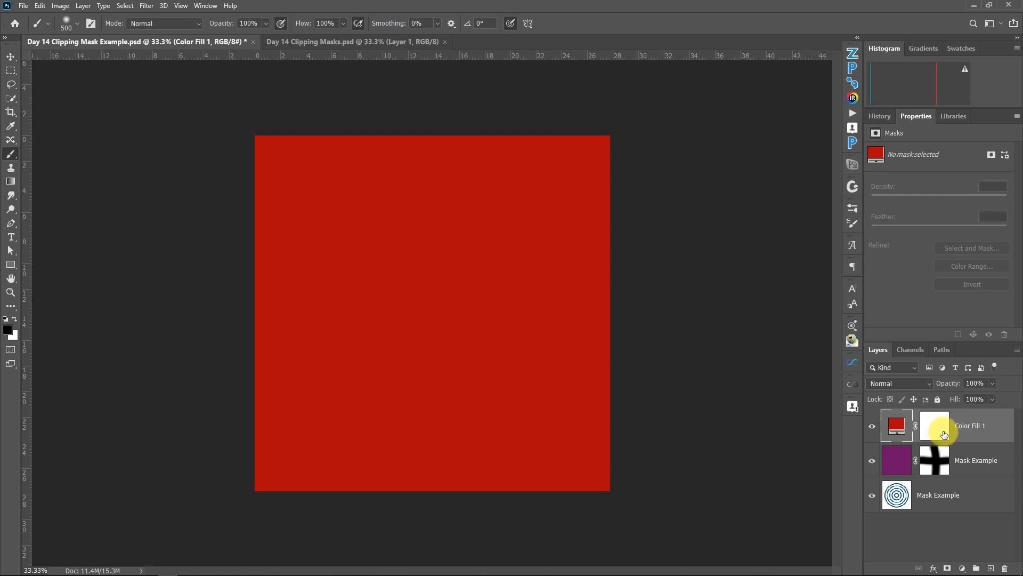
left_click(942, 464)
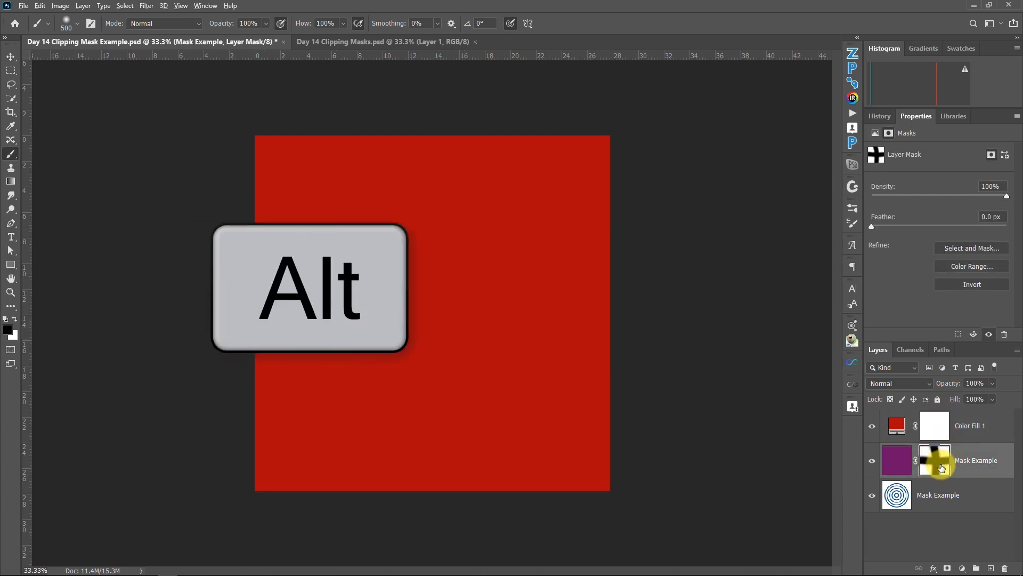
left_click_drag(942, 462, 938, 427)
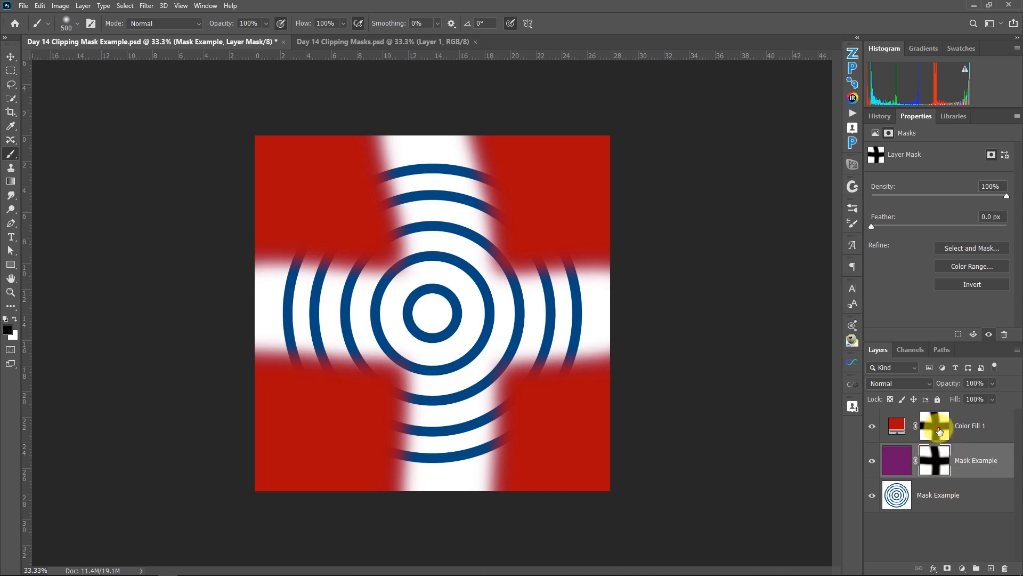
Delete the layer mask from the red Color Fill 1 layer
left_click(938, 431)
left_click_drag(938, 433, 1006, 568)
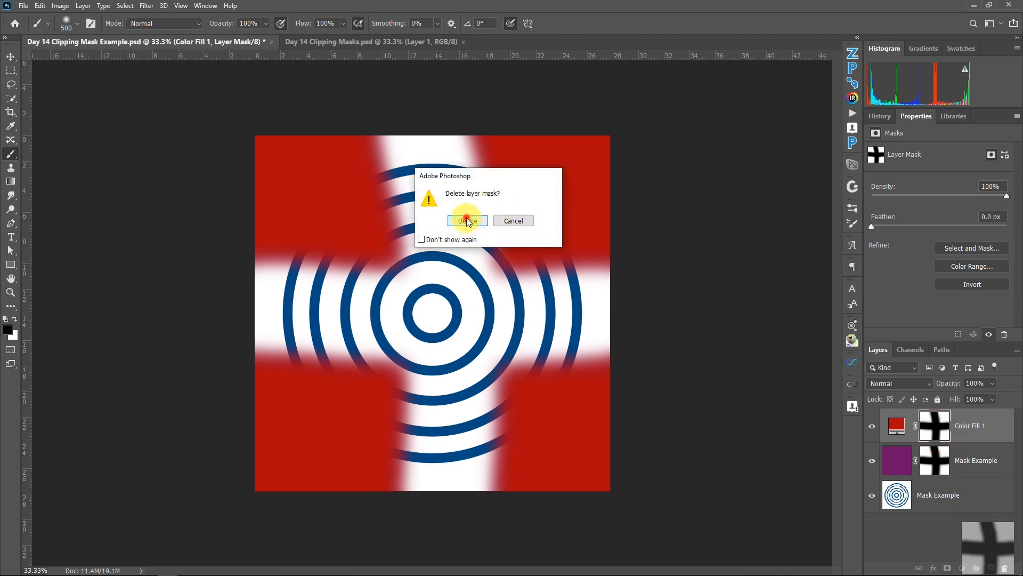
left_click(468, 220)
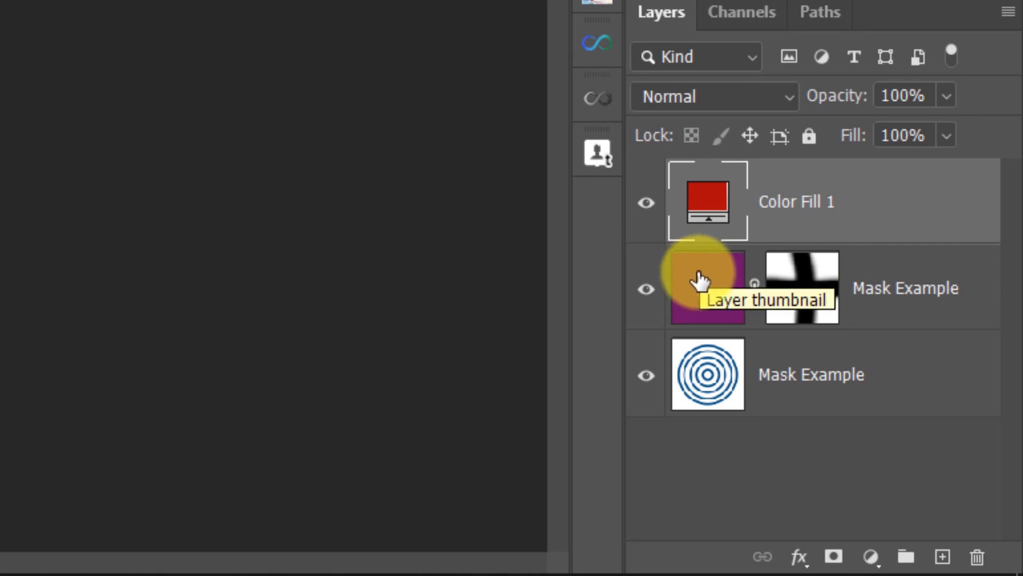
Clip the red Color Fill 1 layer to the masked purple Mask Example layer
key("alt")
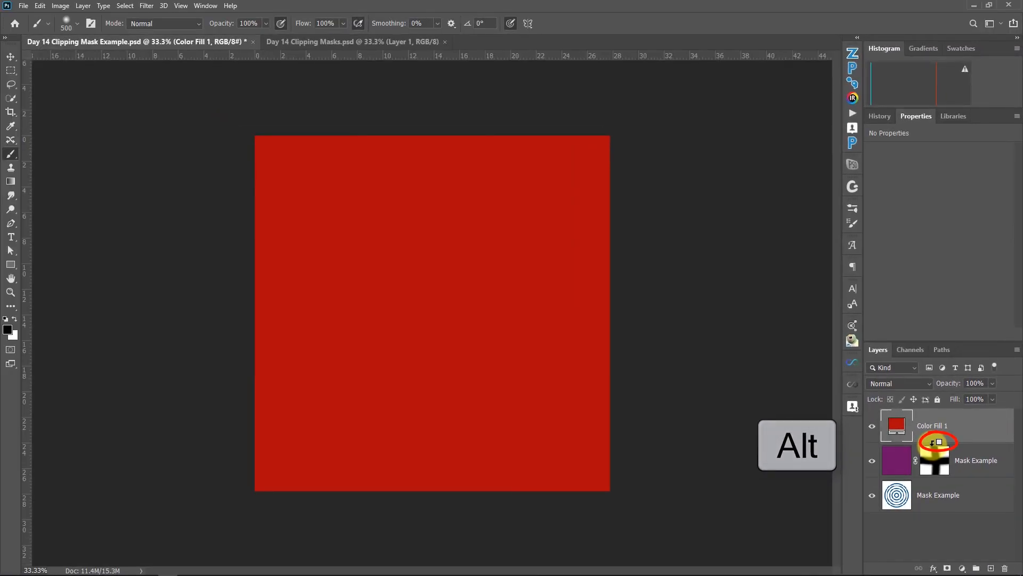
left_click(848, 307, "alt")
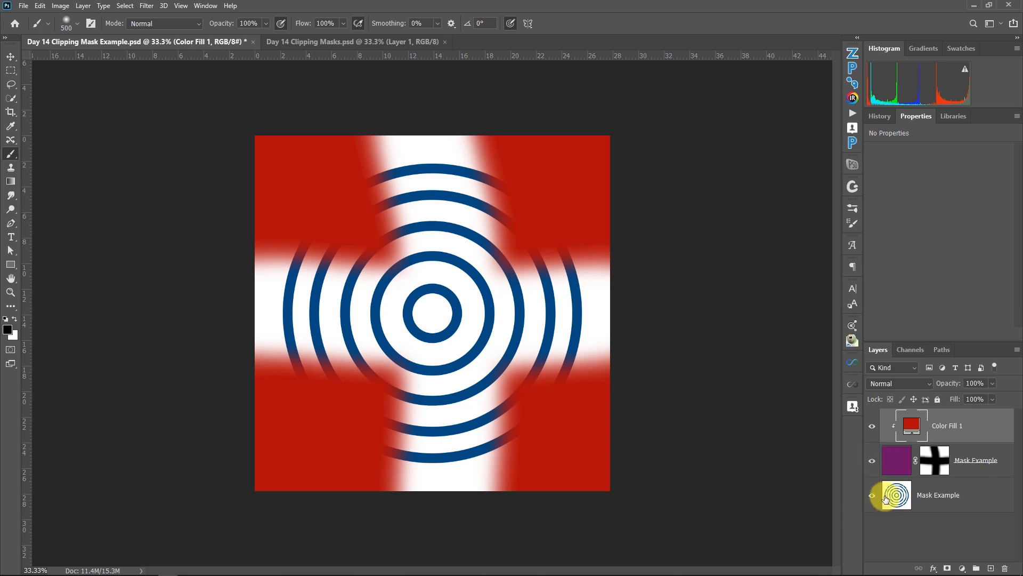
Recolor the clipped Color Fill 1 layer with the circles' blue (#004a80) and compare the image with the fill hidden and shown
double_click(913, 428)
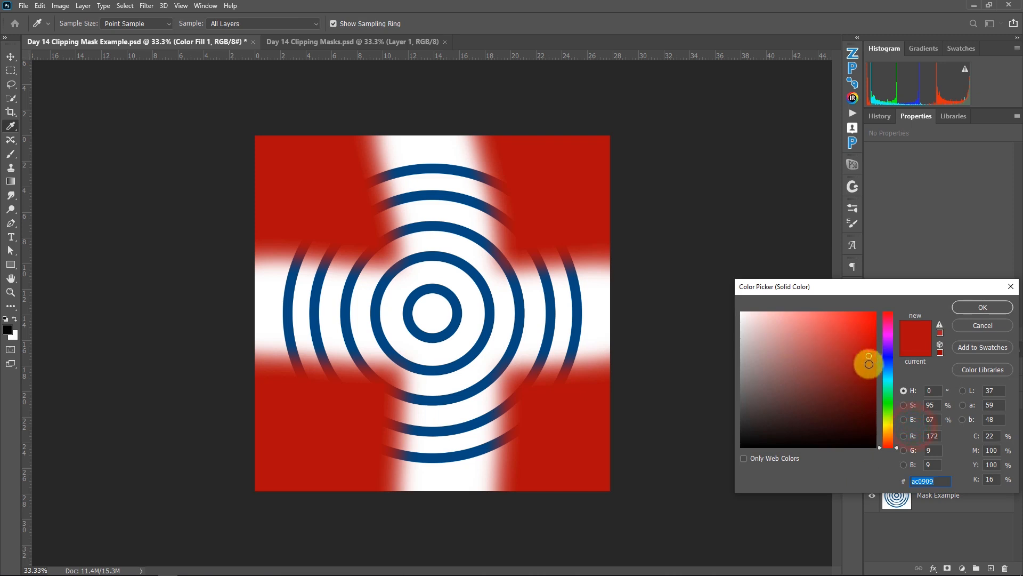
left_click(862, 360)
left_click_drag(862, 360, 865, 349)
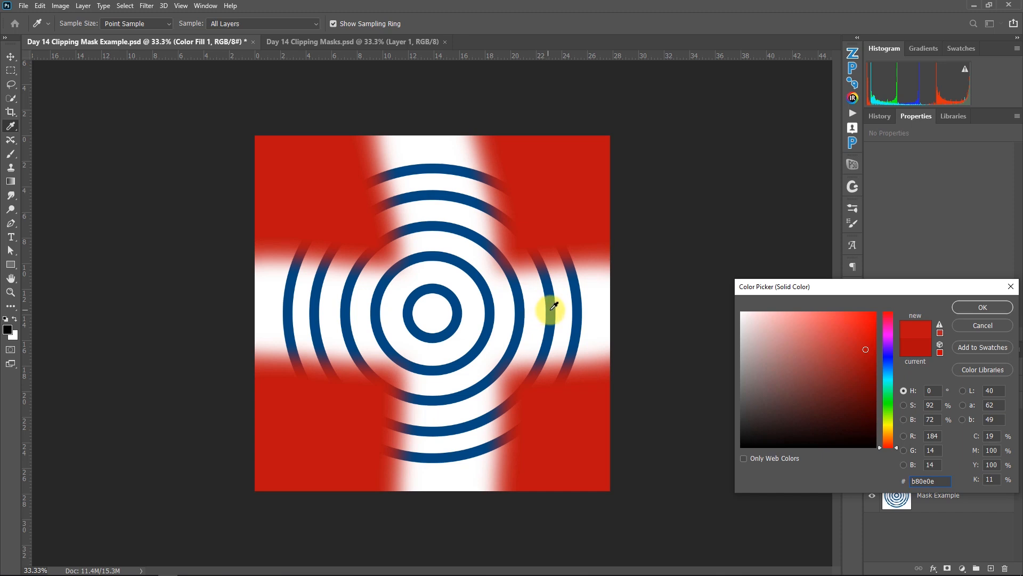
left_click(556, 304)
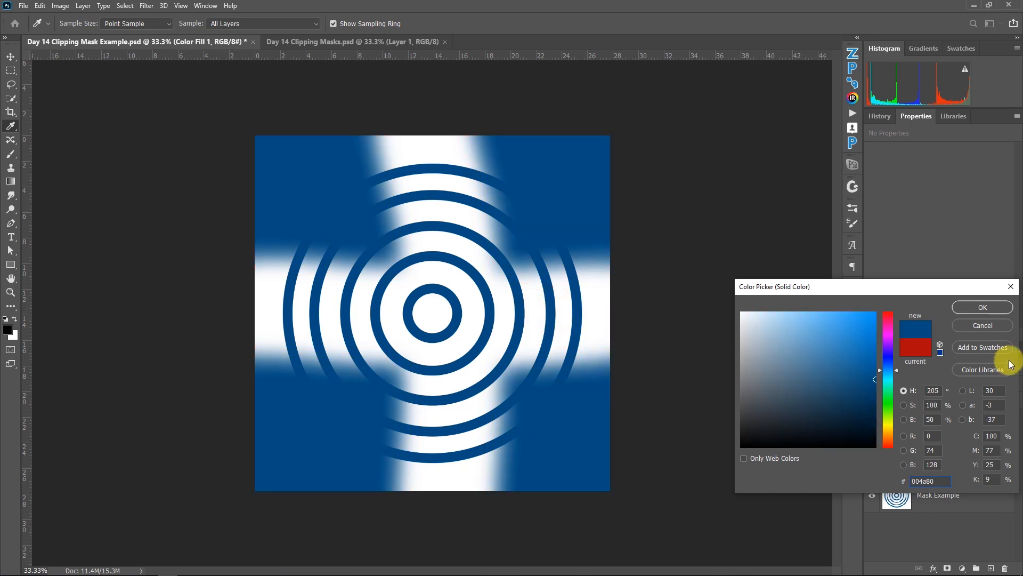
left_click(983, 307)
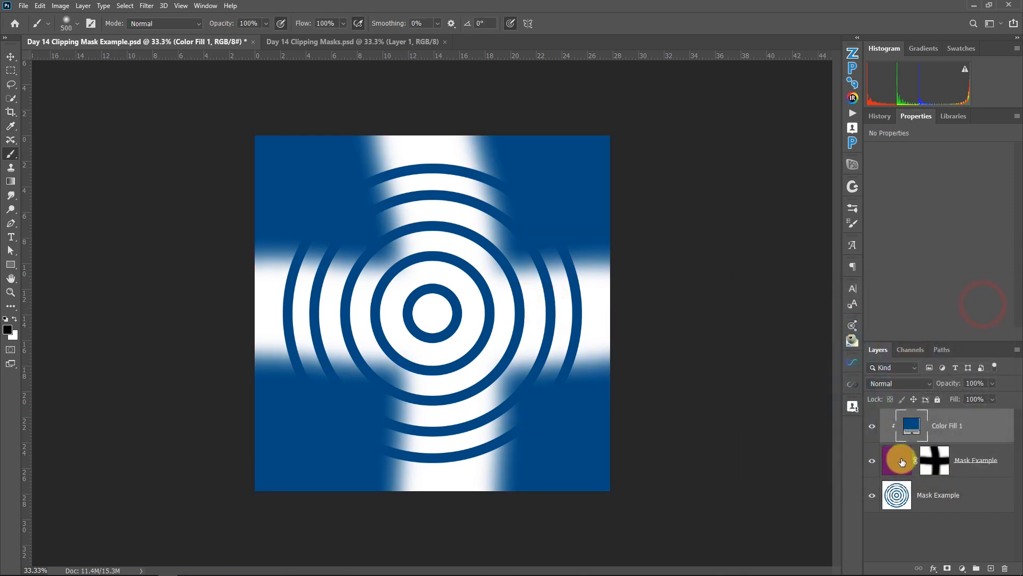
left_click(870, 426)
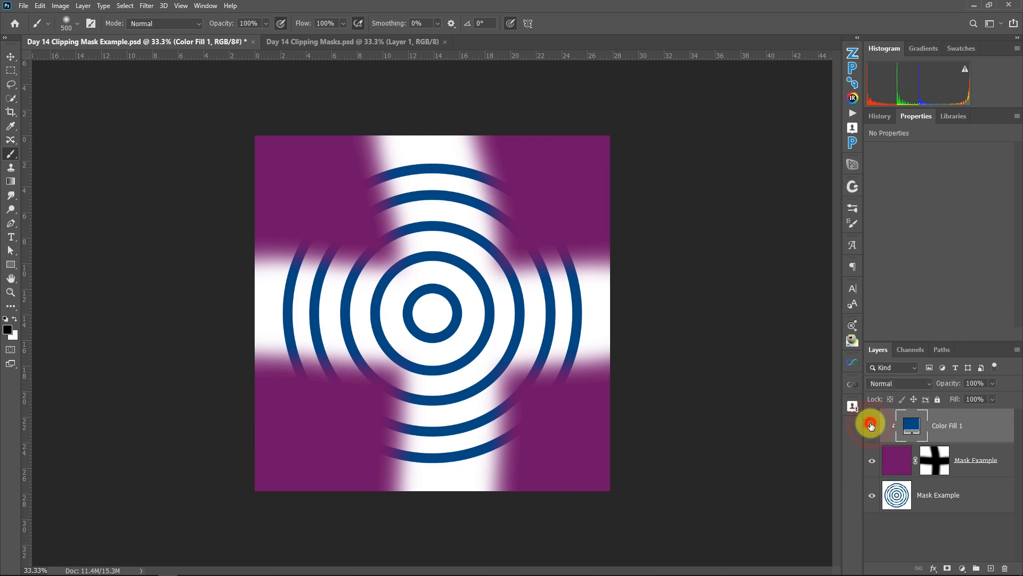
left_click(871, 427)
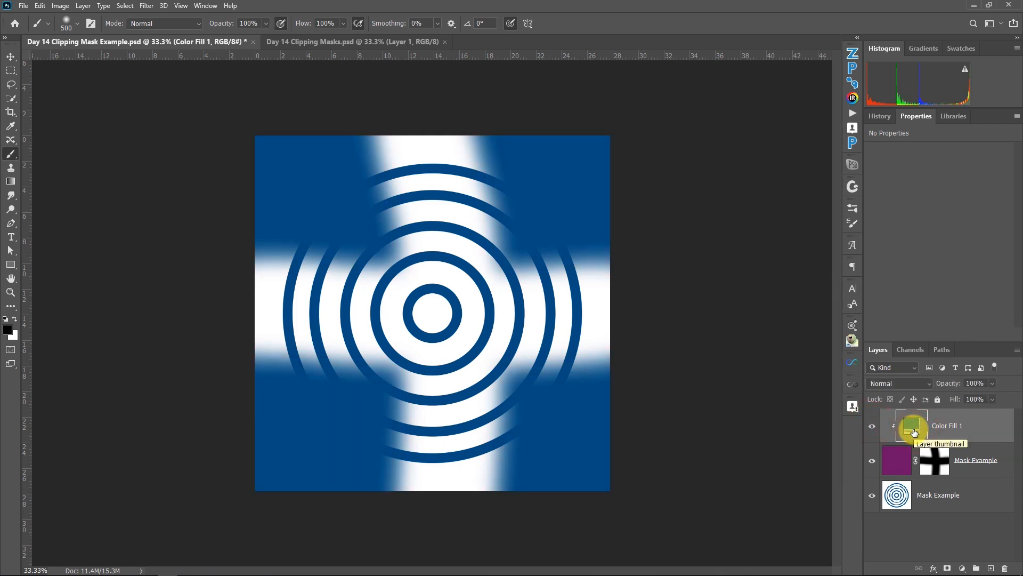
Delete the purple Mask Example layer beneath the clipped fill, and undo the deletion
left_click(969, 452)
key("Delete")
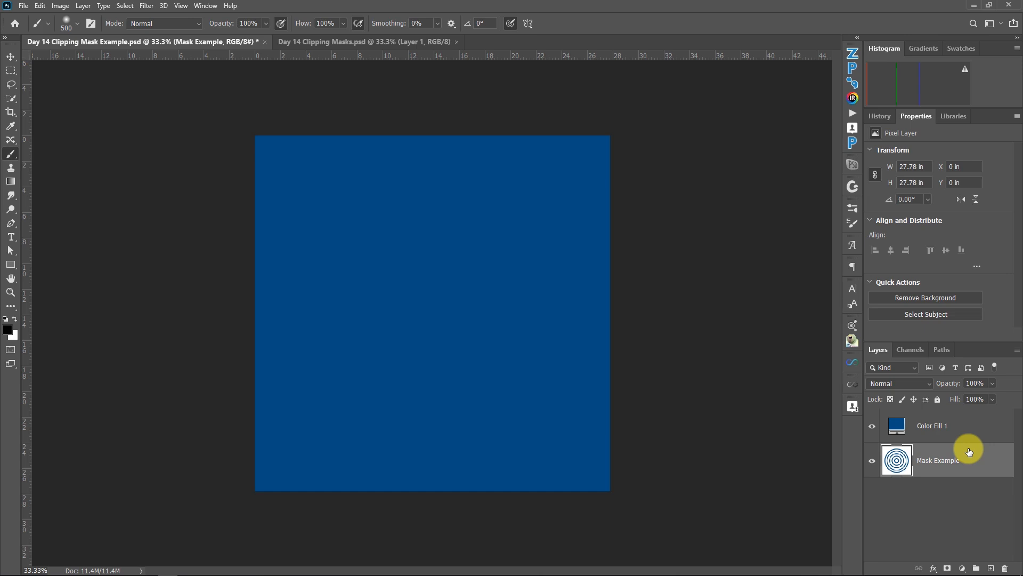
key("ctrl+z")
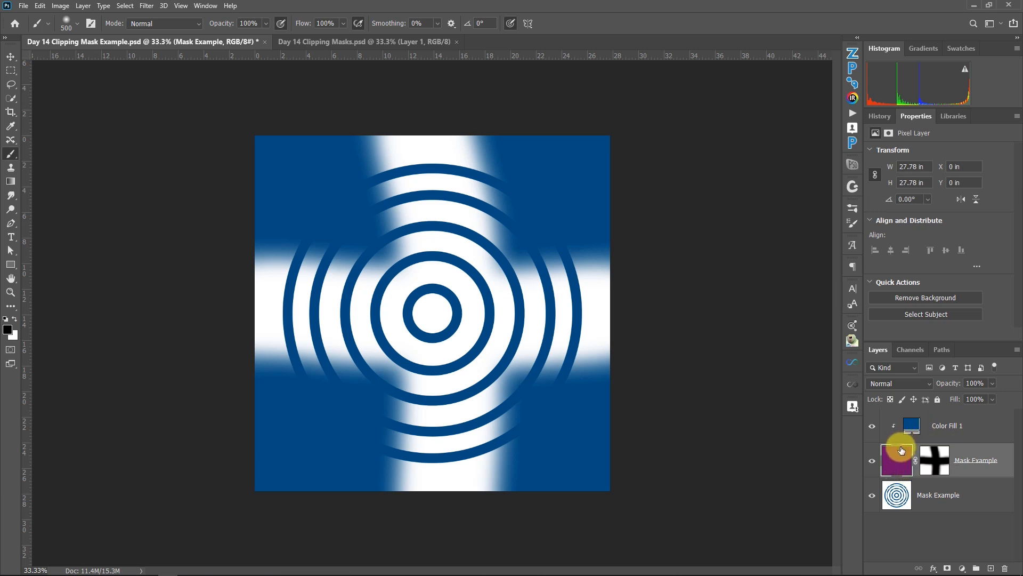
In Day 14 Clipping Masks.psd, add a Hue/Saturation adjustment layer above Layer 1 and clip it to that layer
left_click(364, 47)
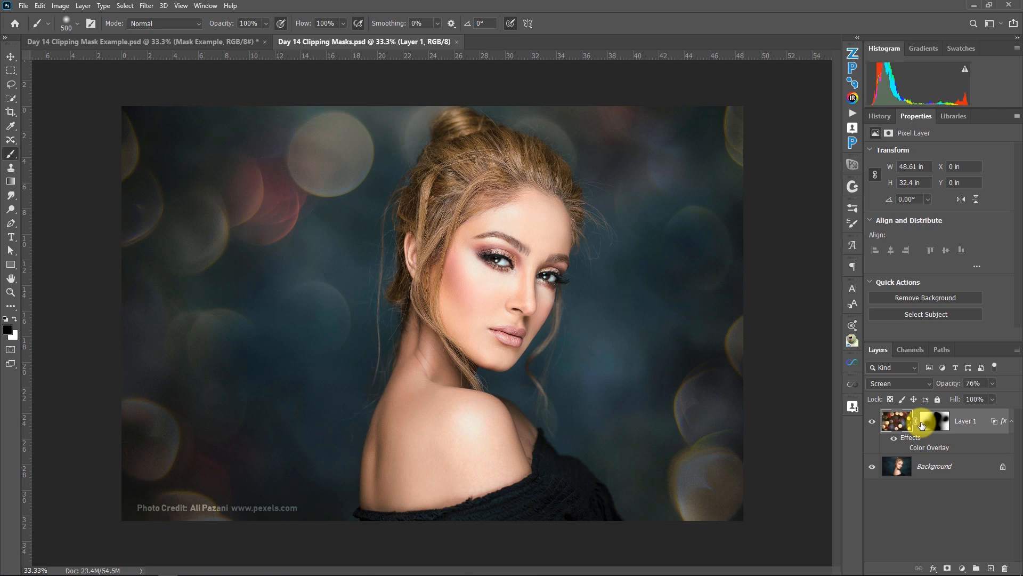
key("v")
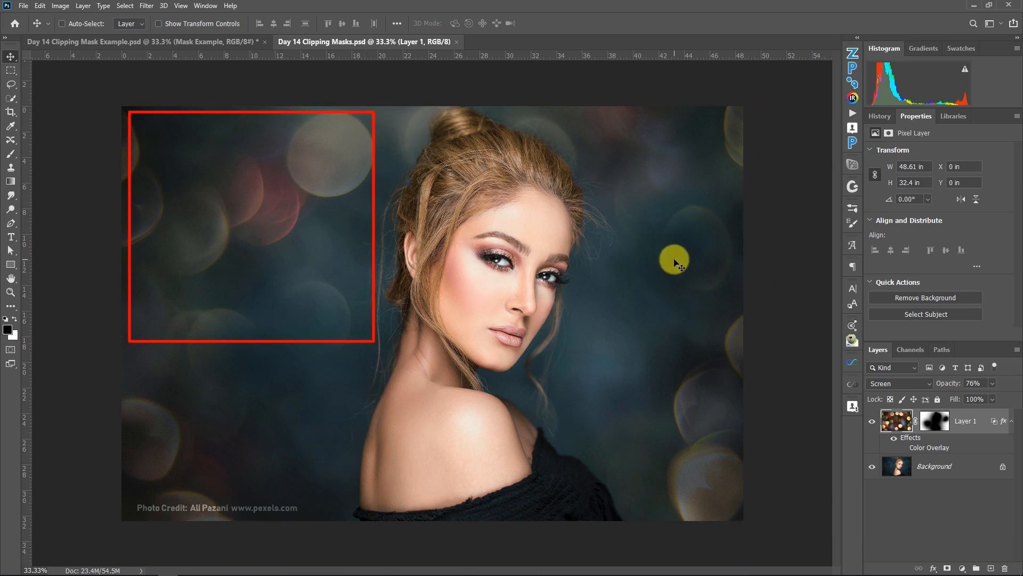
left_click(963, 568)
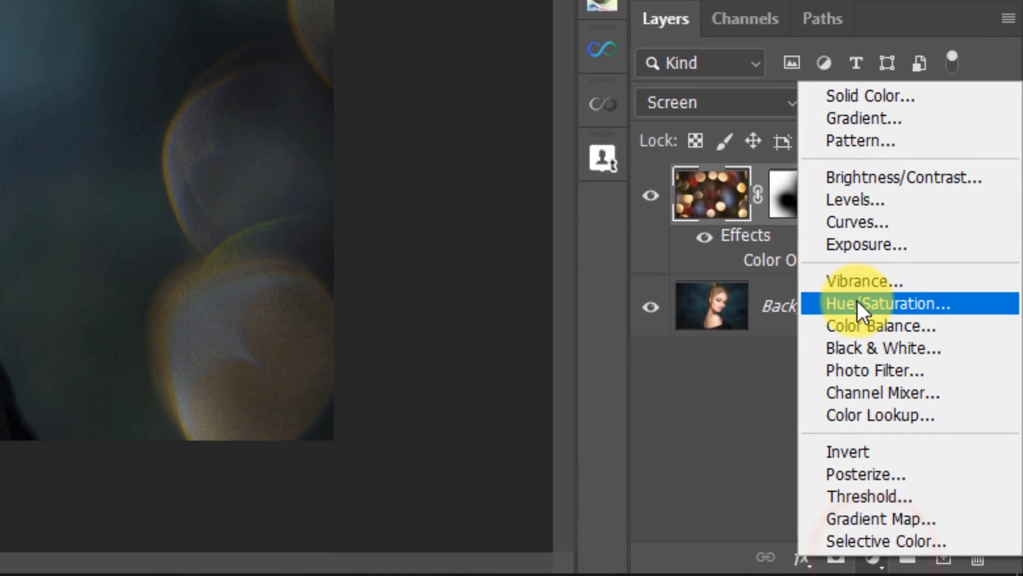
left_click(956, 438)
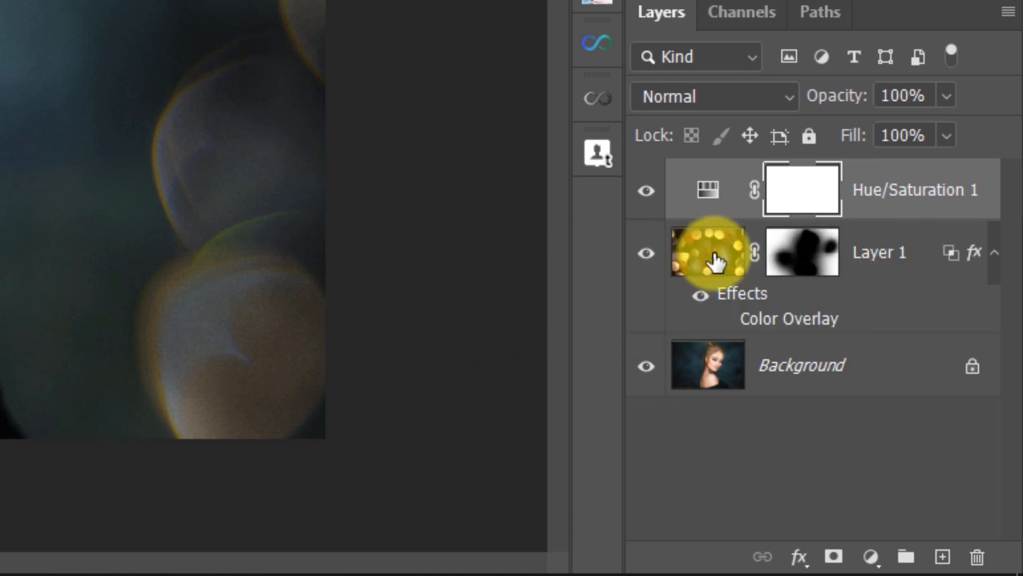
left_click(712, 211, "alt")
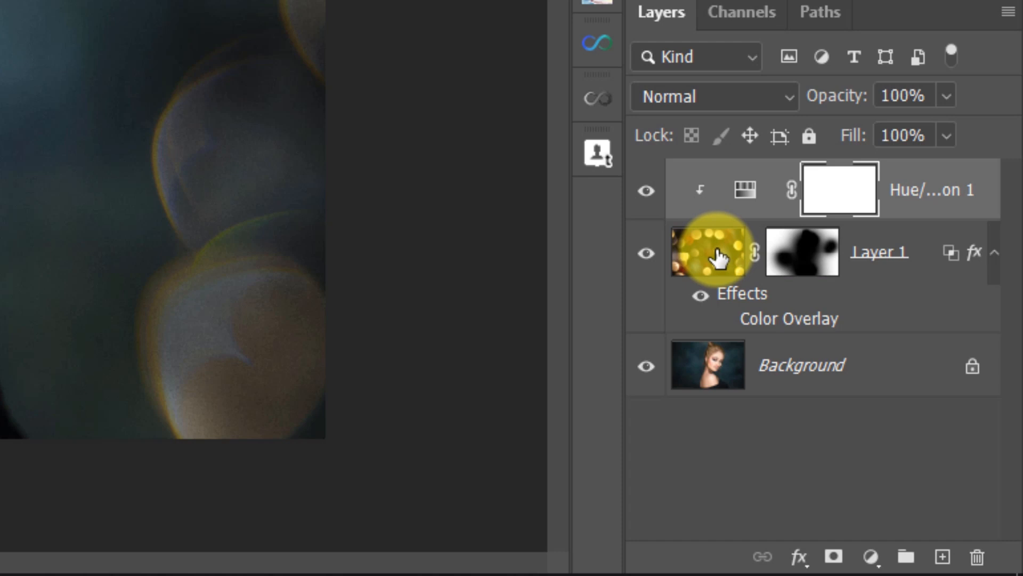
Adjust the clipped Hue/Saturation layer to Saturation -61 and Hue -159 to recolor the bokeh
left_click(682, 248)
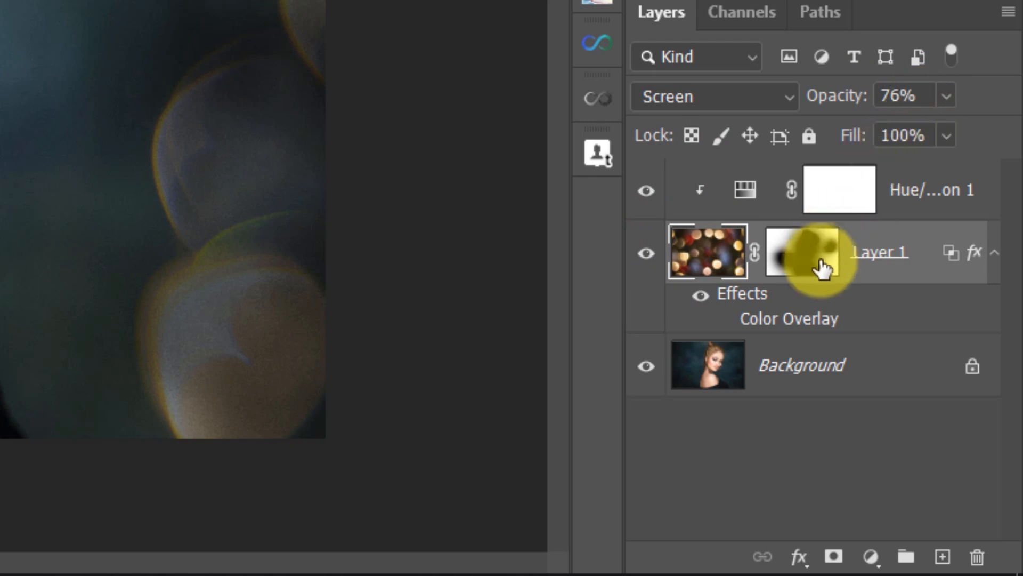
left_click(746, 185)
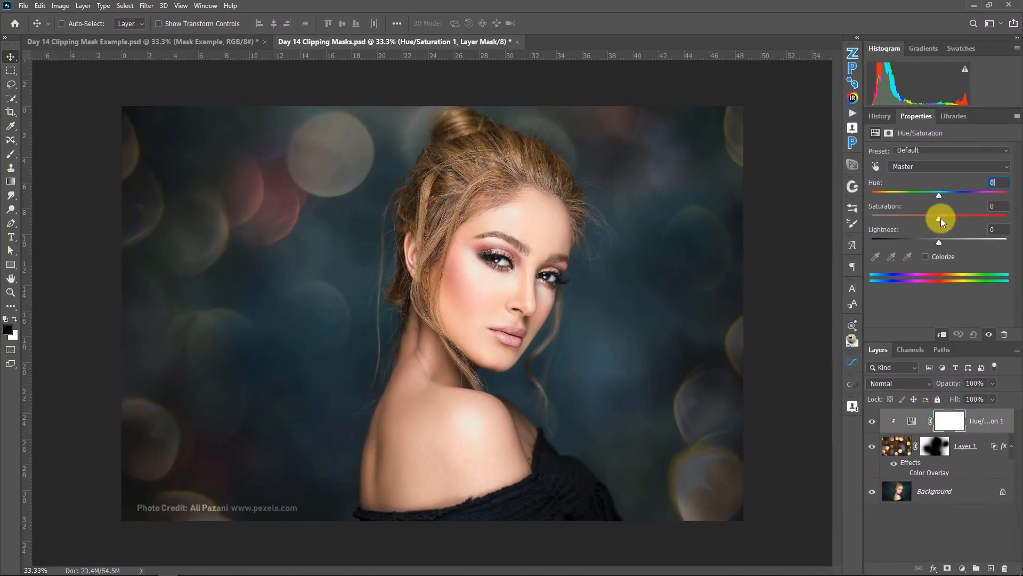
left_click_drag(995, 211, 1013, 207)
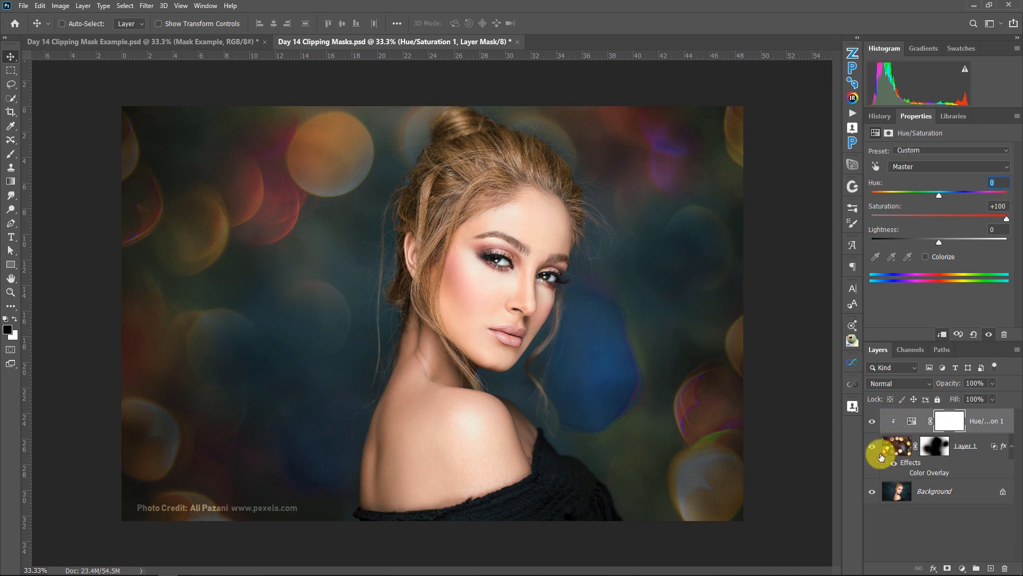
left_click(894, 434, "alt")
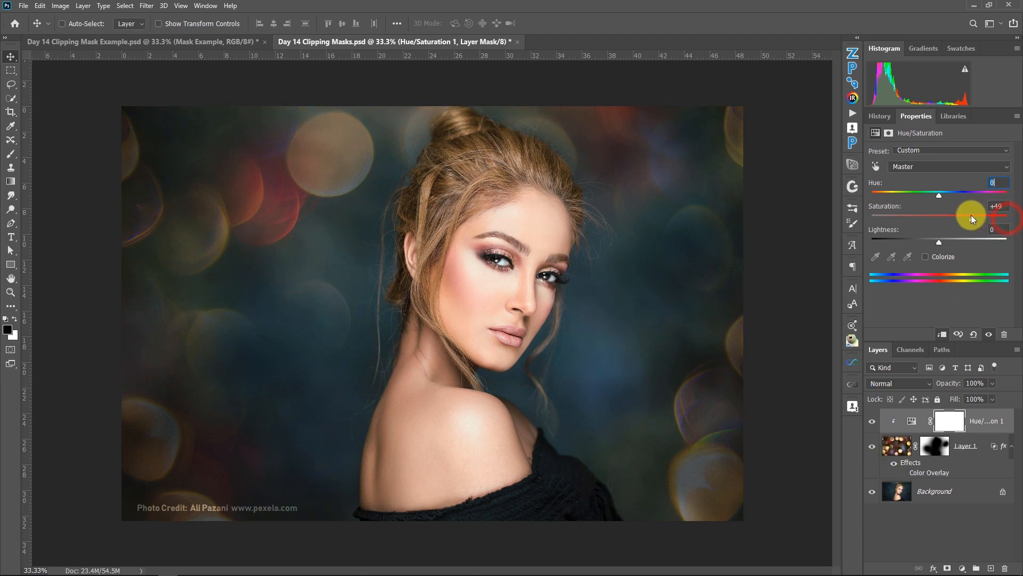
left_click_drag(972, 219, 893, 220)
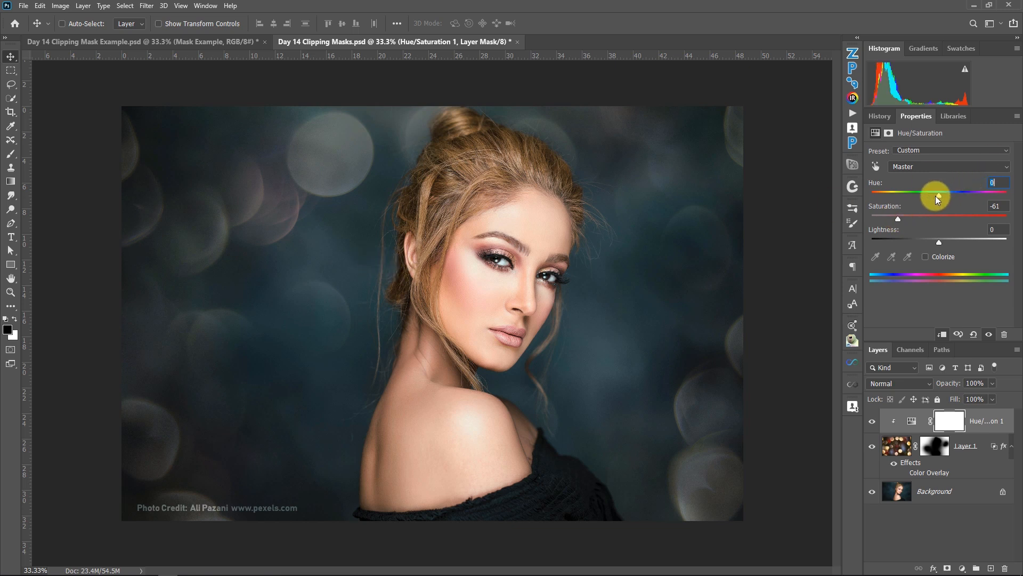
left_click_drag(937, 196, 874, 195)
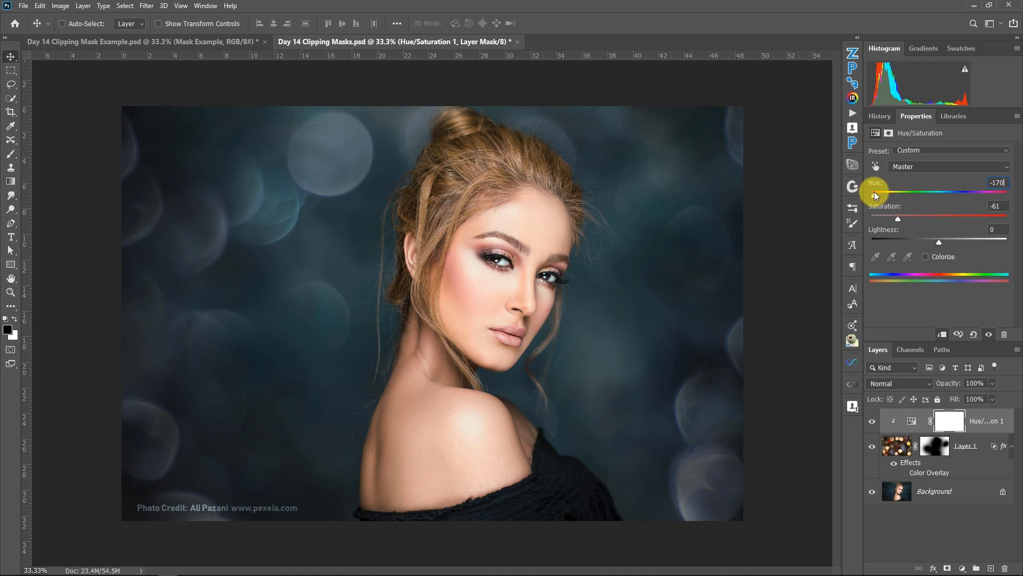
mouse_move(876, 195)
left_mouse_down()
mouse_move(947, 177)
mouse_move(878, 181)
left_mouse_up()
Open the Color Wheel library image, add a Hue/Saturation adjustment layer with Hue -66, and minimize the document
left_click(959, 113)
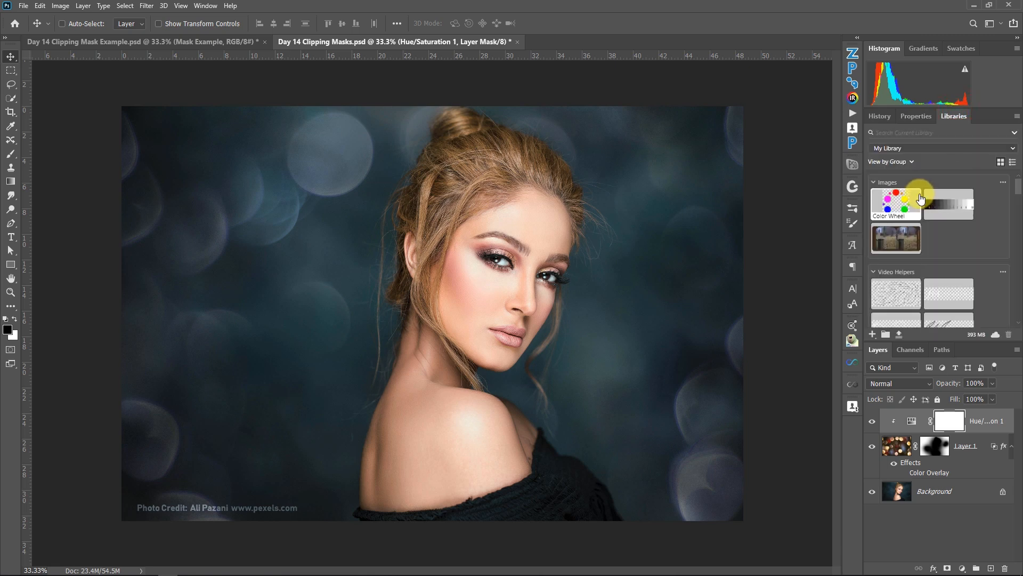
double_click(889, 201)
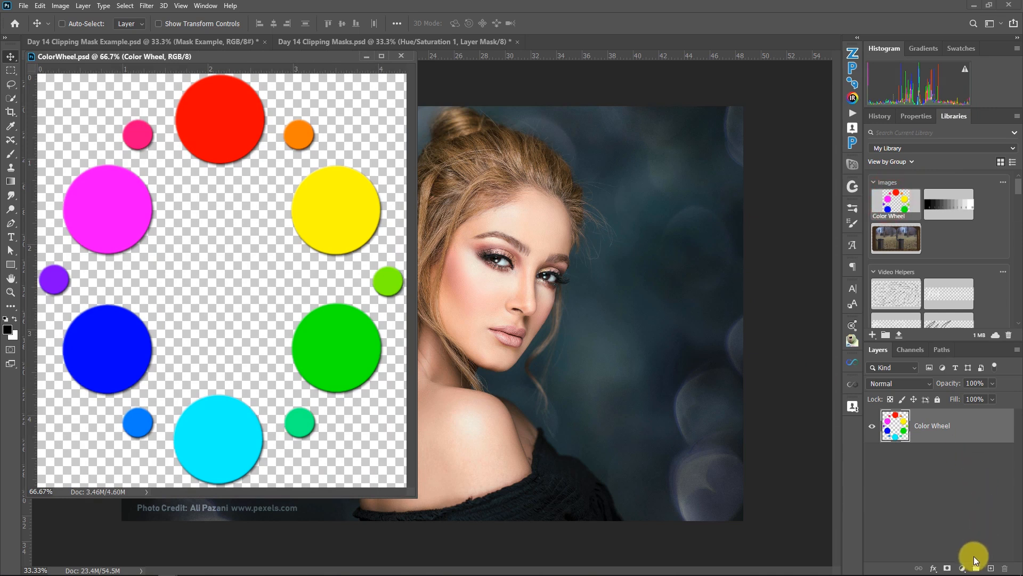
left_click(962, 569)
left_click(955, 463)
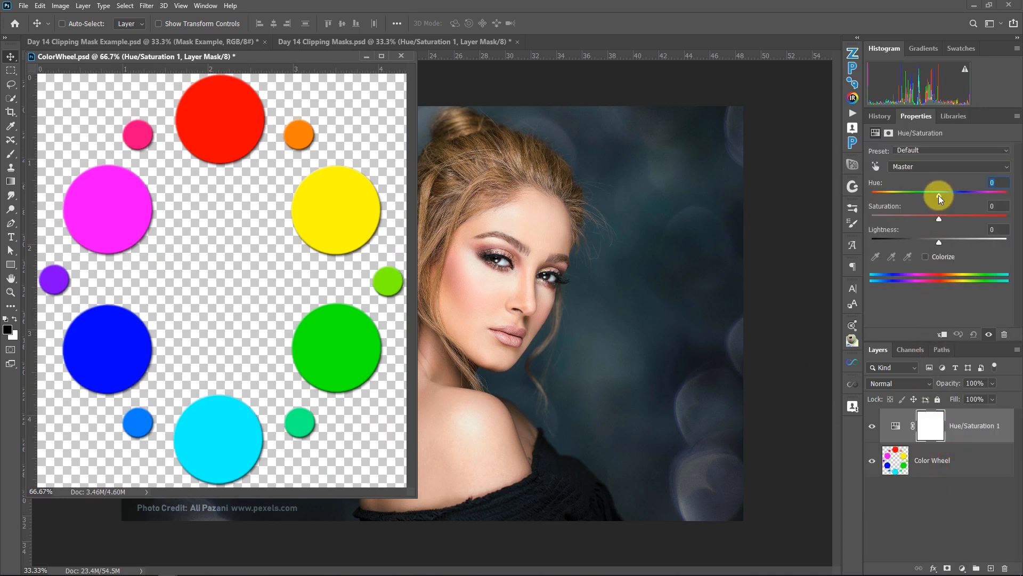
left_click_drag(939, 195, 938, 192)
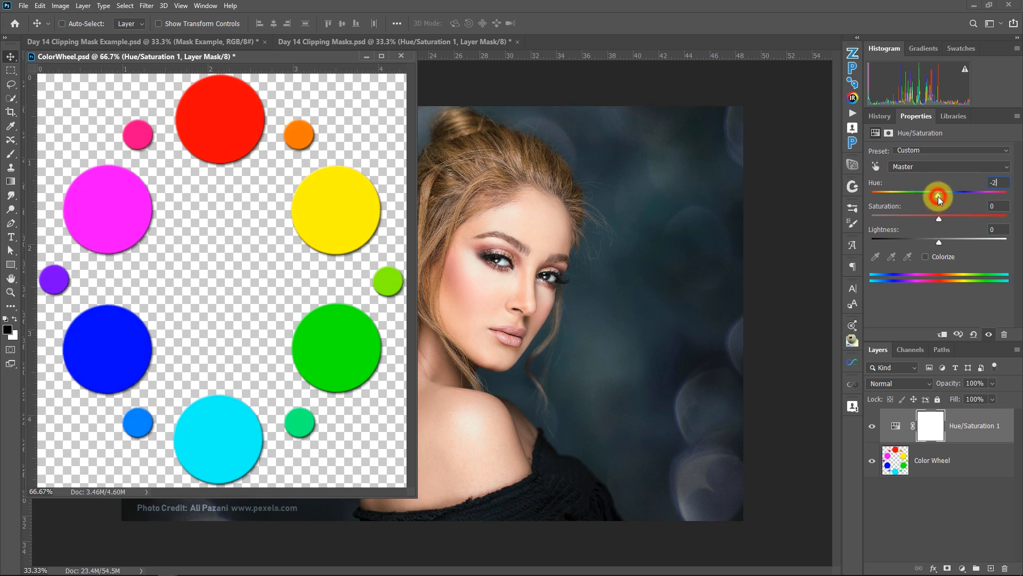
left_click_drag(938, 196, 903, 195)
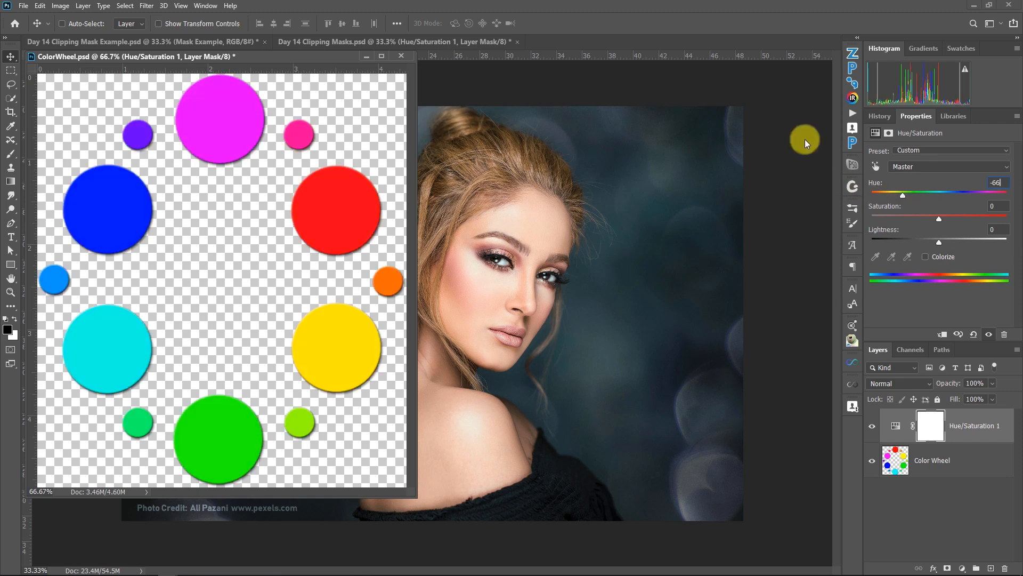
left_click(367, 57)
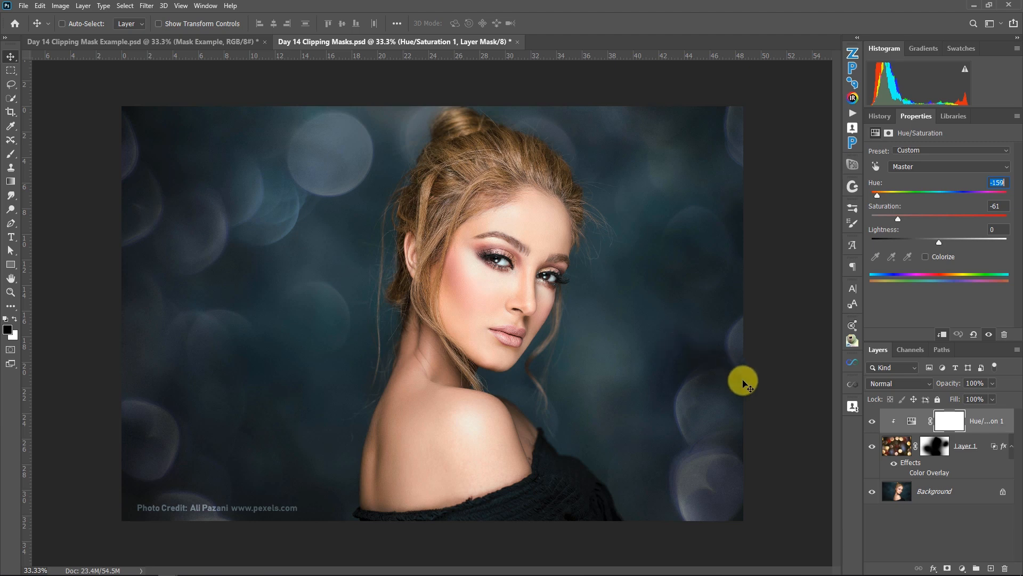
Compare the portrait with the clipped Hue/Saturation 1 layer hidden and shown
left_click(875, 421)
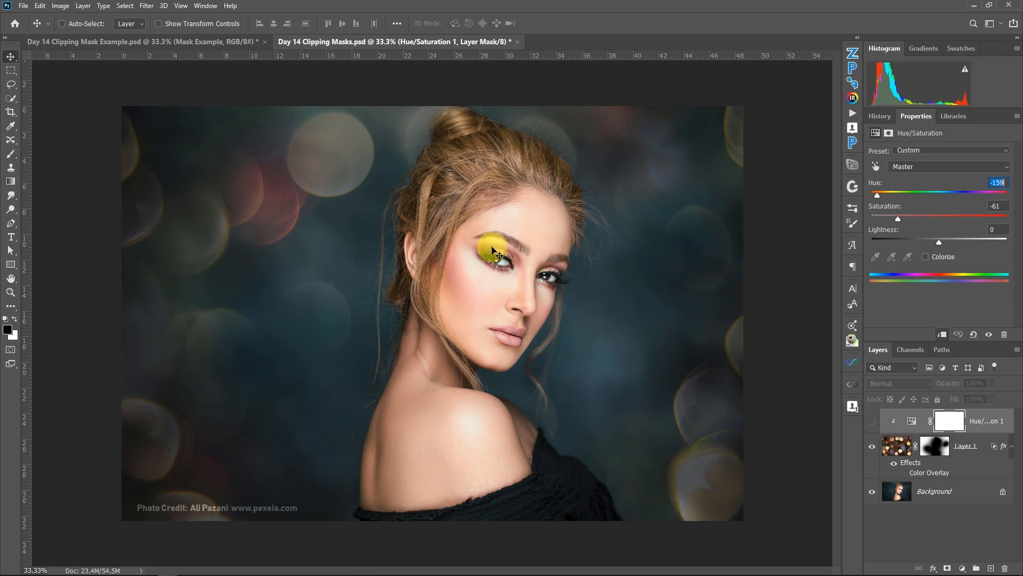
left_click(875, 421)
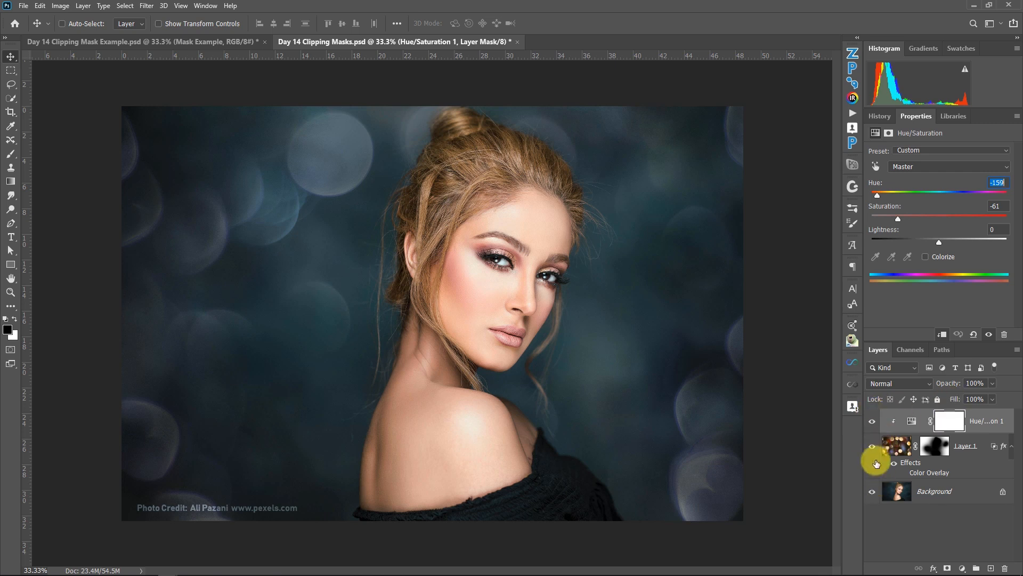
left_click(904, 424)
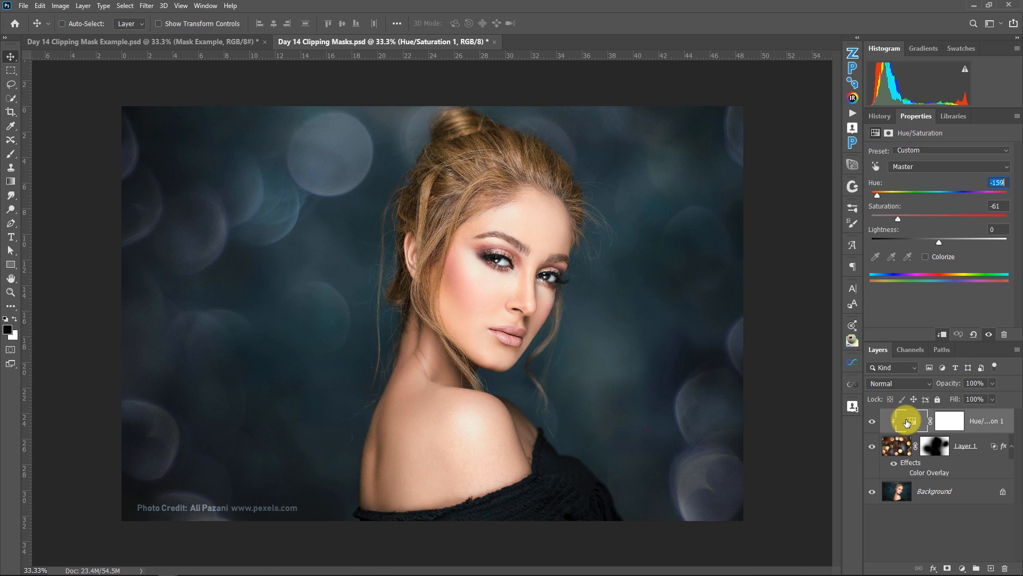
Release the Hue/Saturation 1 layer from its clipping mask and replace its mask with a copy of Layer 1's mask
left_click(902, 448)
key("Delete")
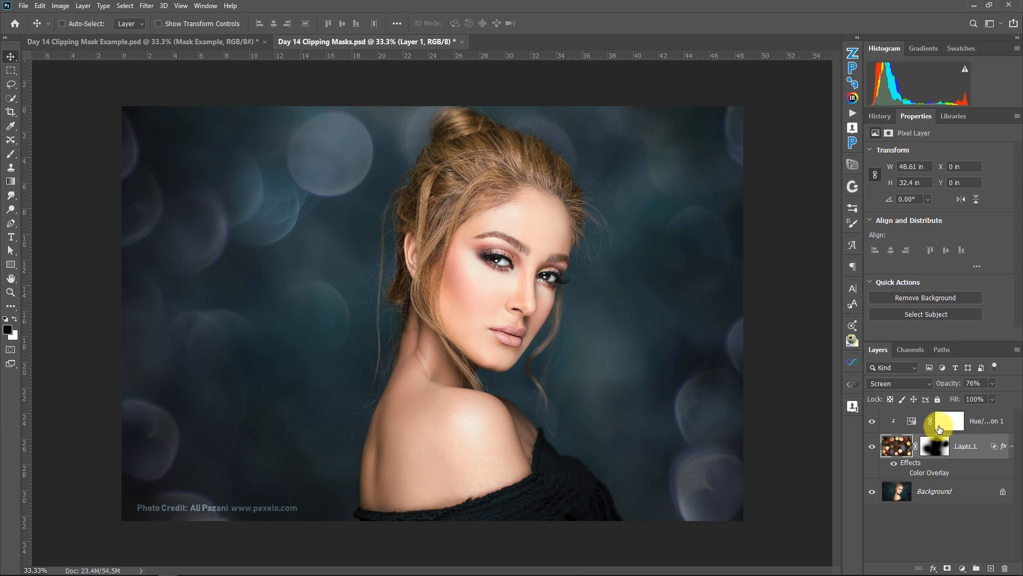
left_click_drag(940, 429, 905, 432)
left_click(906, 432, "alt")
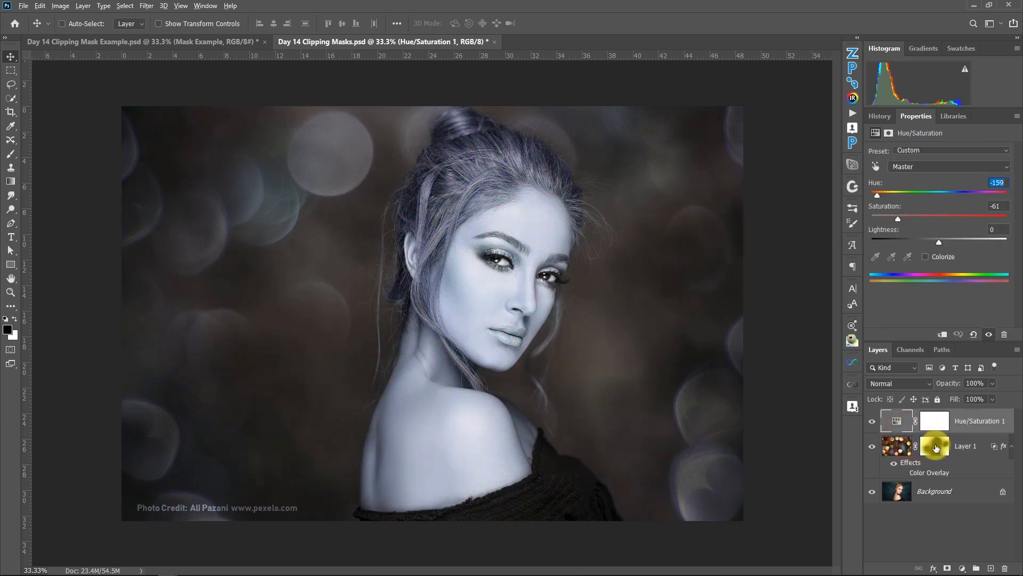
left_click_drag(936, 448, 935, 425)
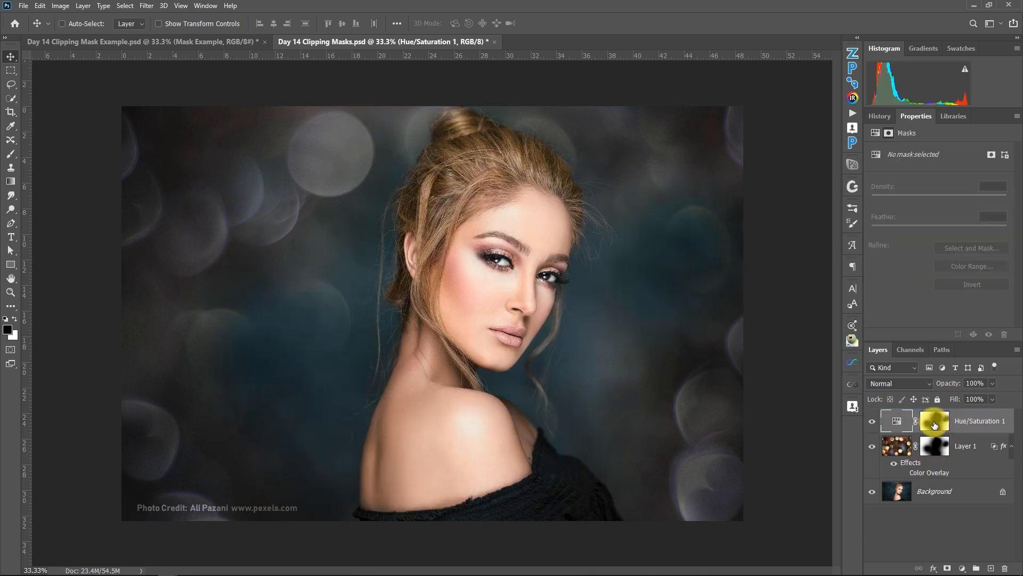
Copy Layer 1's layer style and paste it onto the Hue/Saturation 1 layer
left_click(986, 446)
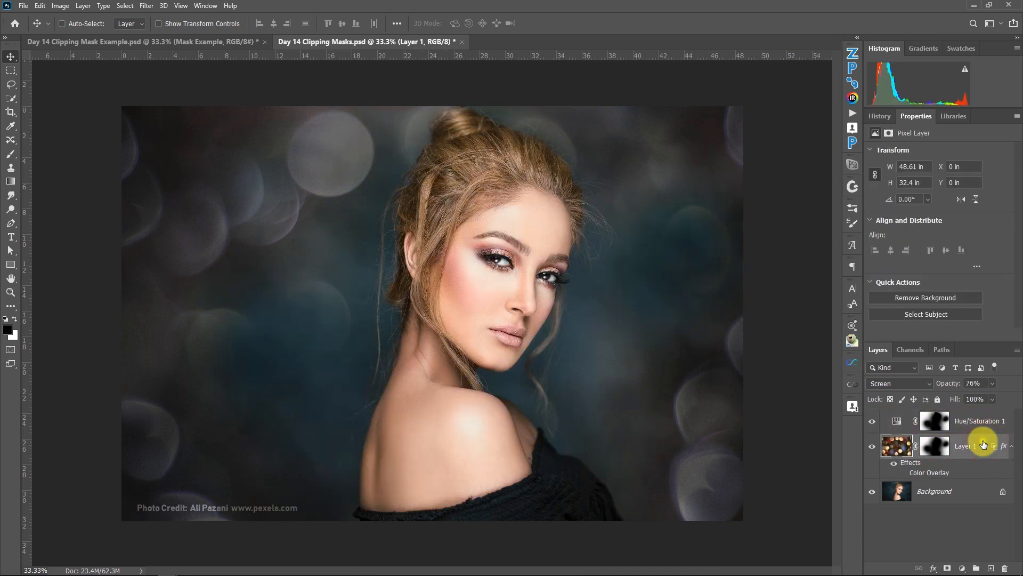
right_click(983, 445)
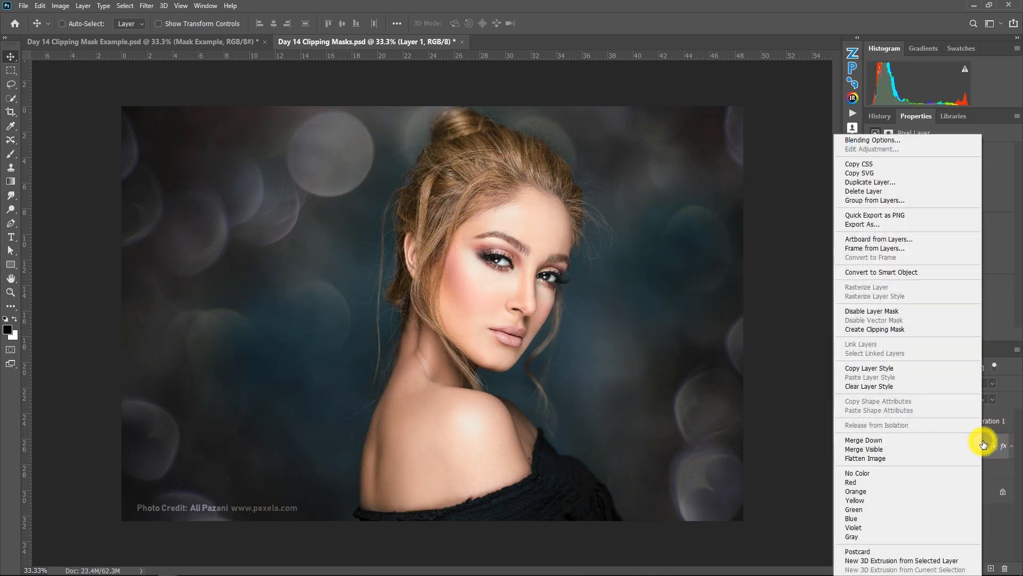
left_click(865, 369)
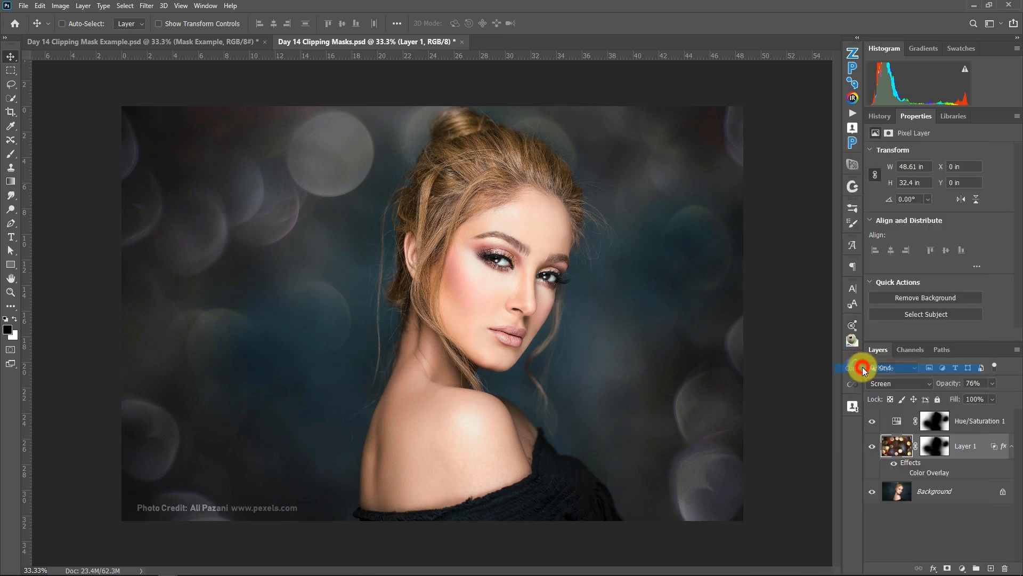
left_click(977, 430)
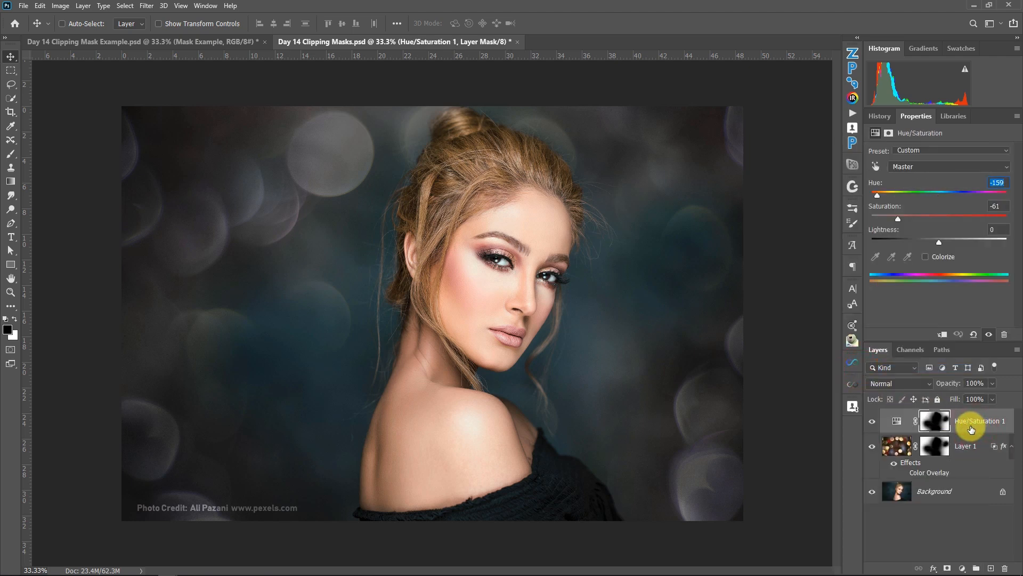
right_click(971, 429)
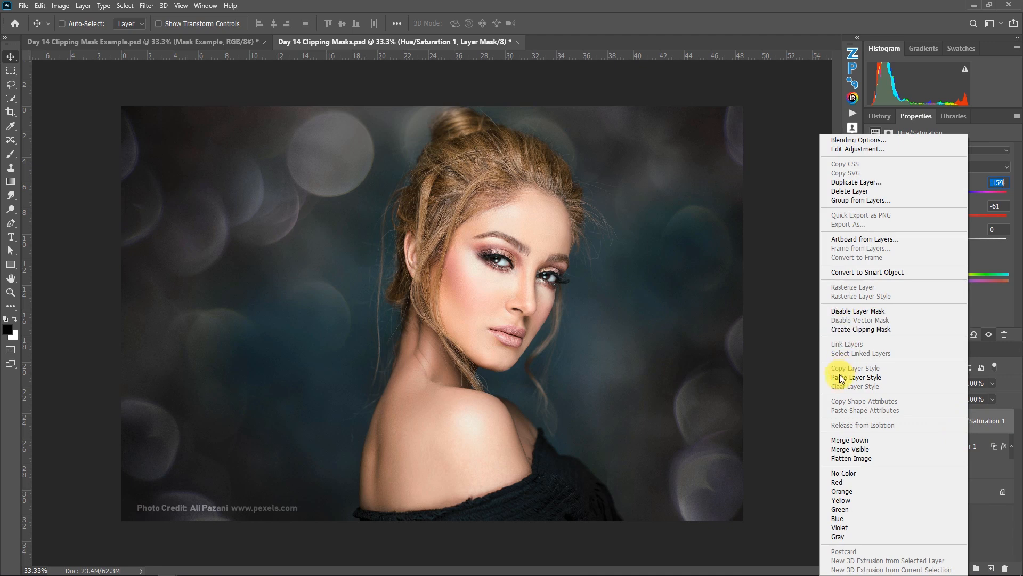
left_click(841, 377)
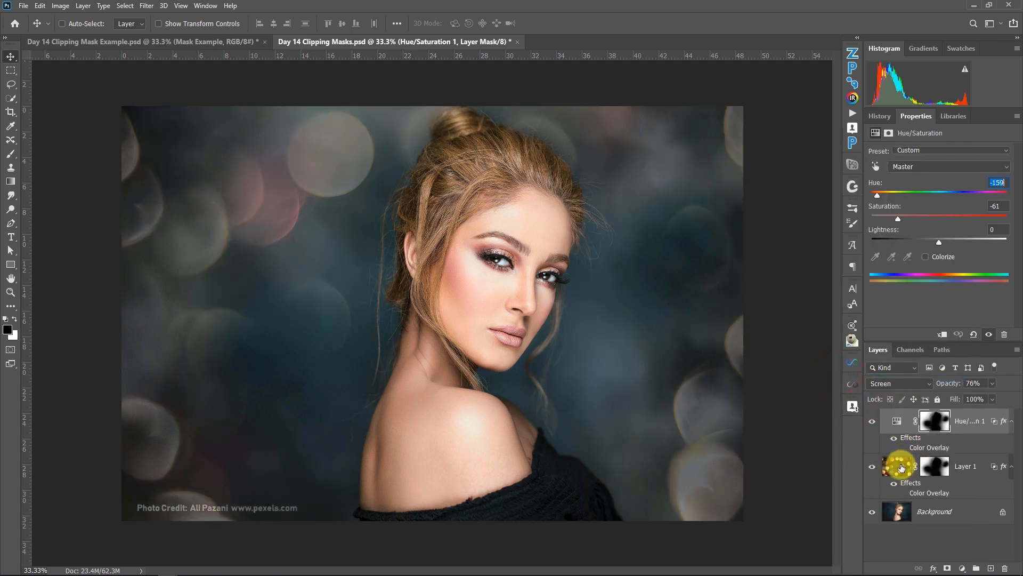
Hide Layer 1 to compare the portrait with Hue/Saturation 1 hidden and shown, and show Layer 1 again
left_click(872, 470)
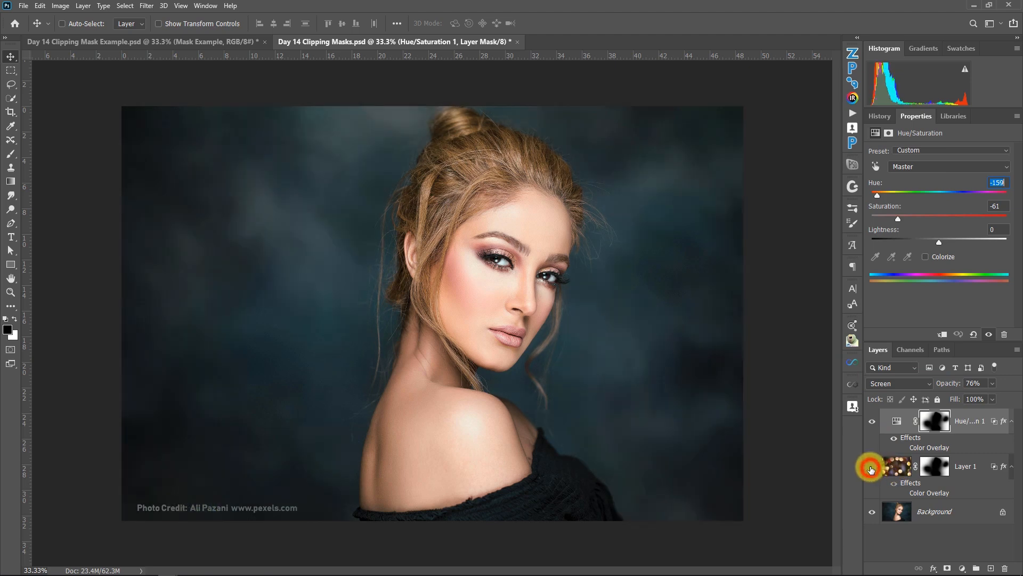
left_click(873, 421)
left_click(873, 422)
left_click(873, 422)
left_click(873, 421)
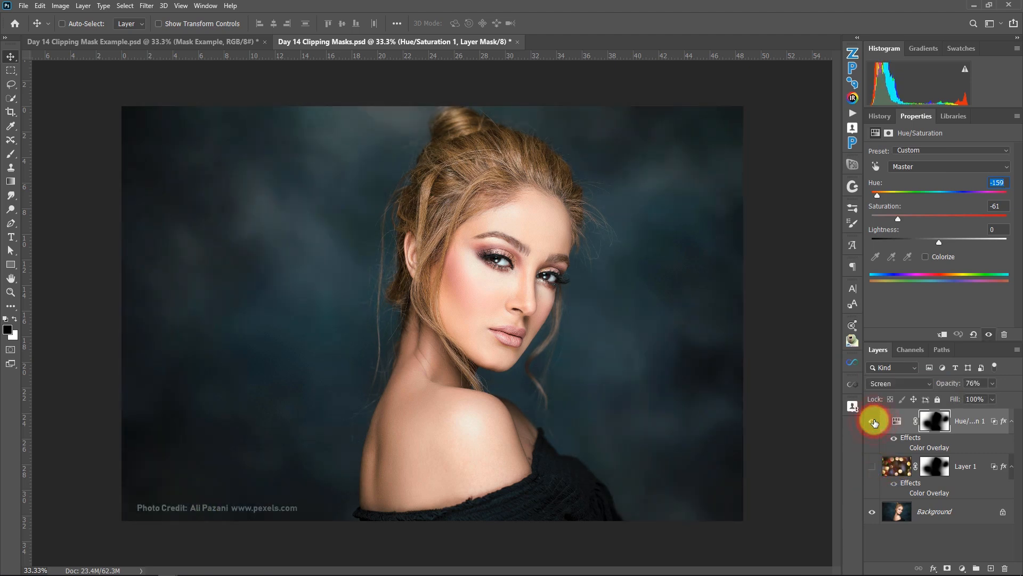
left_click(872, 466)
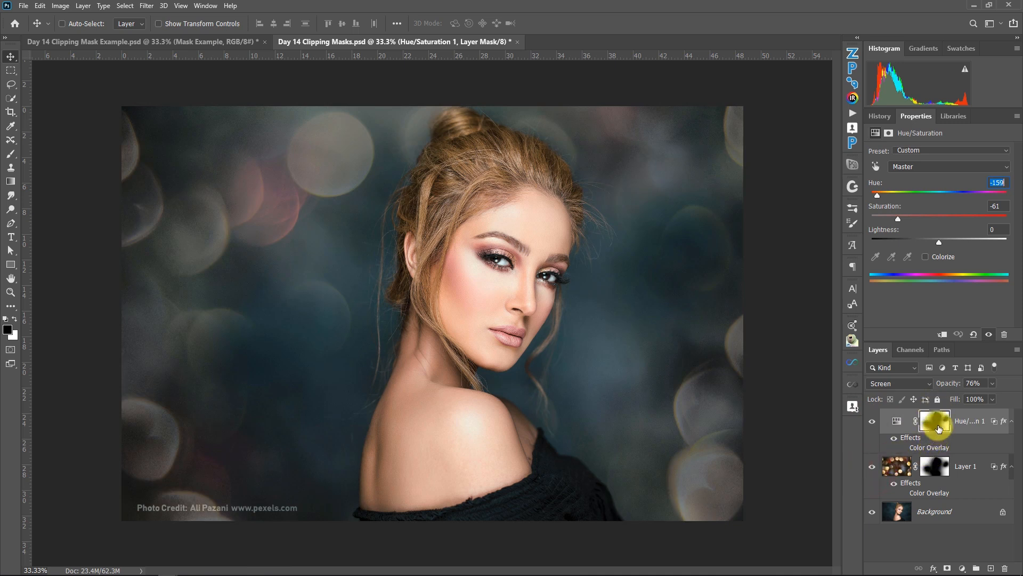
Delete the Hue/Saturation 1 layer's mask and clear its layer style
left_click_drag(934, 422, 1004, 567)
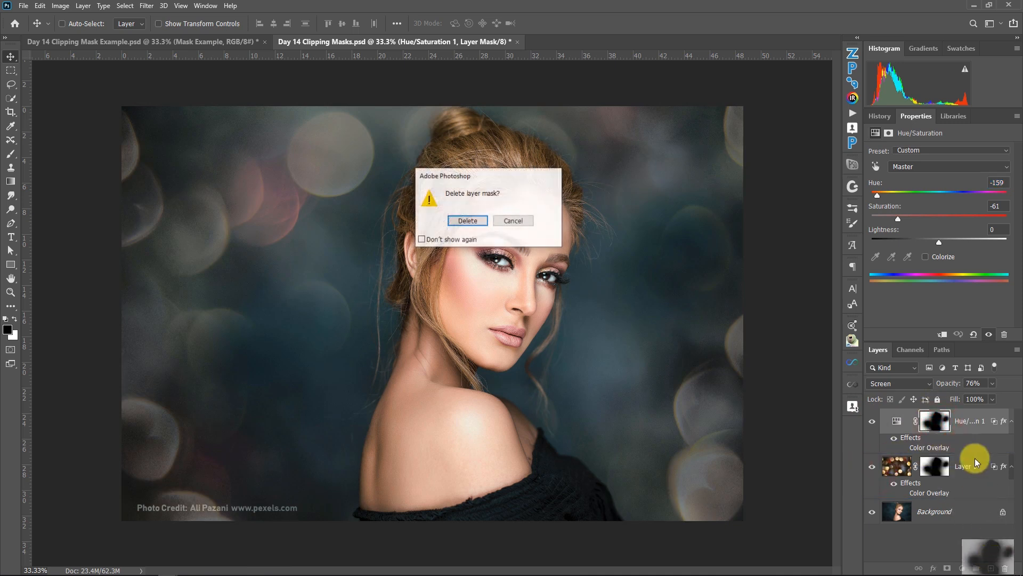
left_click(509, 221)
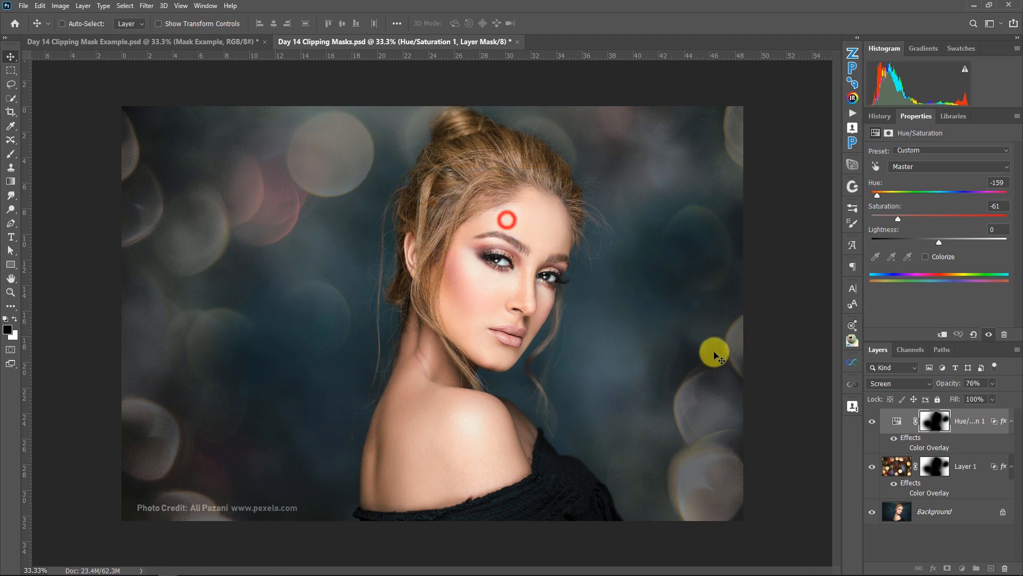
left_click_drag(941, 424, 1005, 568)
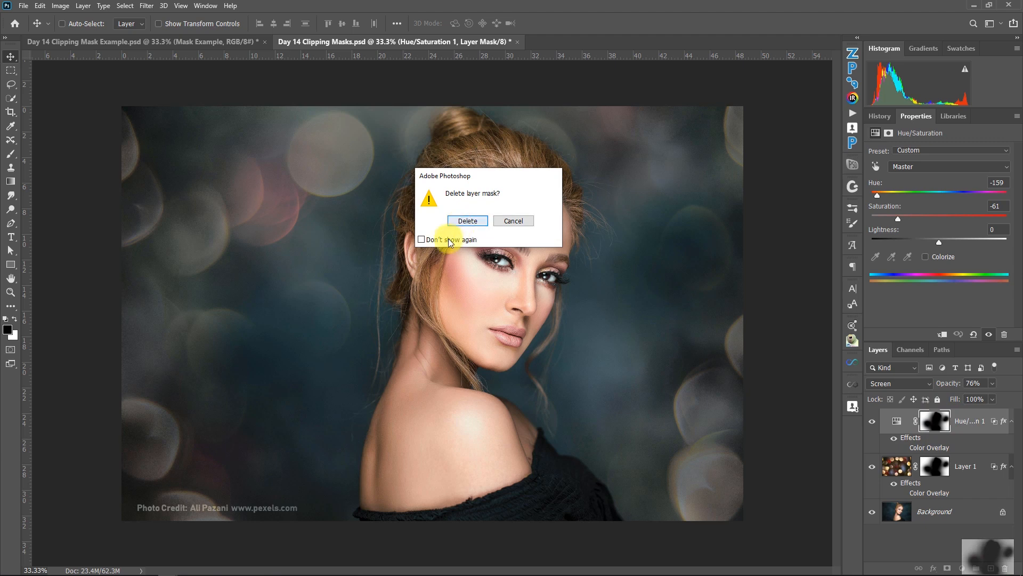
left_click(466, 220)
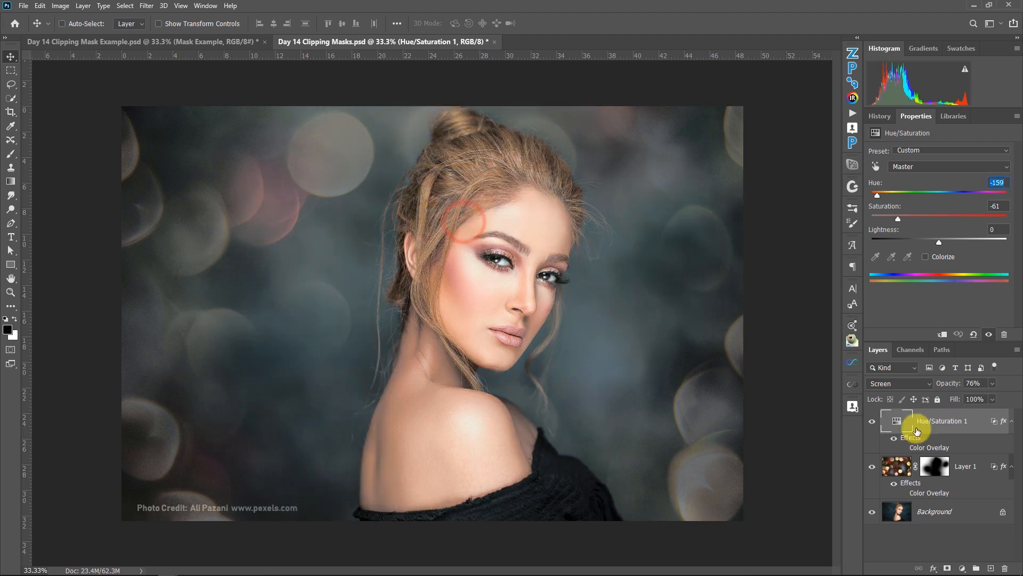
right_click(977, 421)
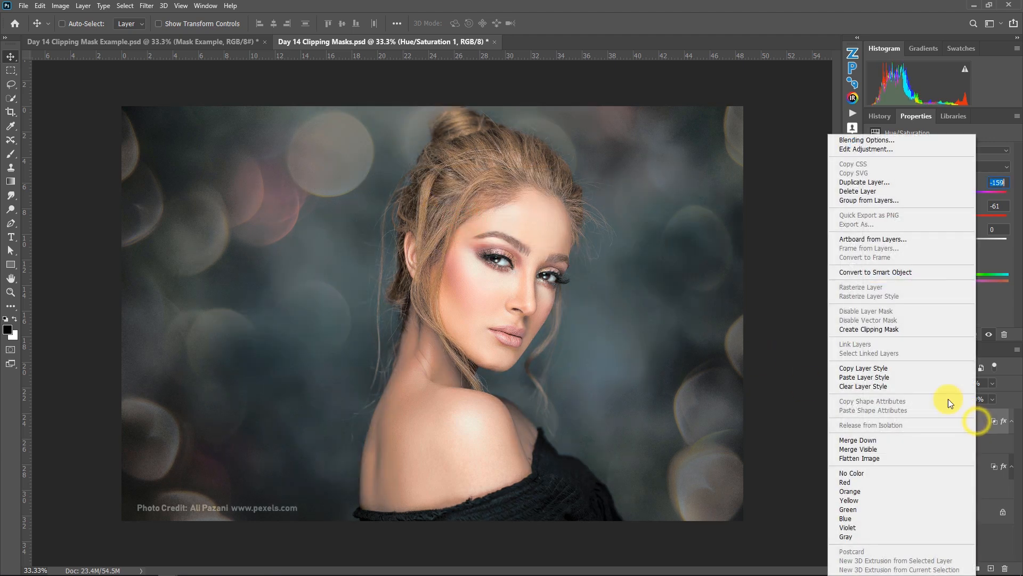
left_click(859, 384)
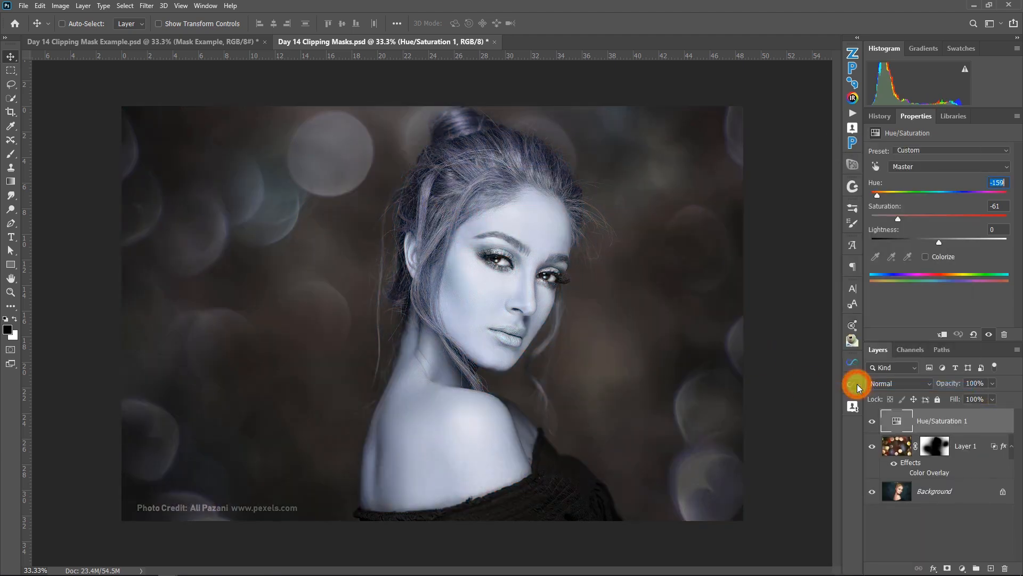
Clip Hue/Saturation 1 to Layer 1 and add a Curves adjustment layer above it, clipped to the same layer
left_click(902, 431, "alt")
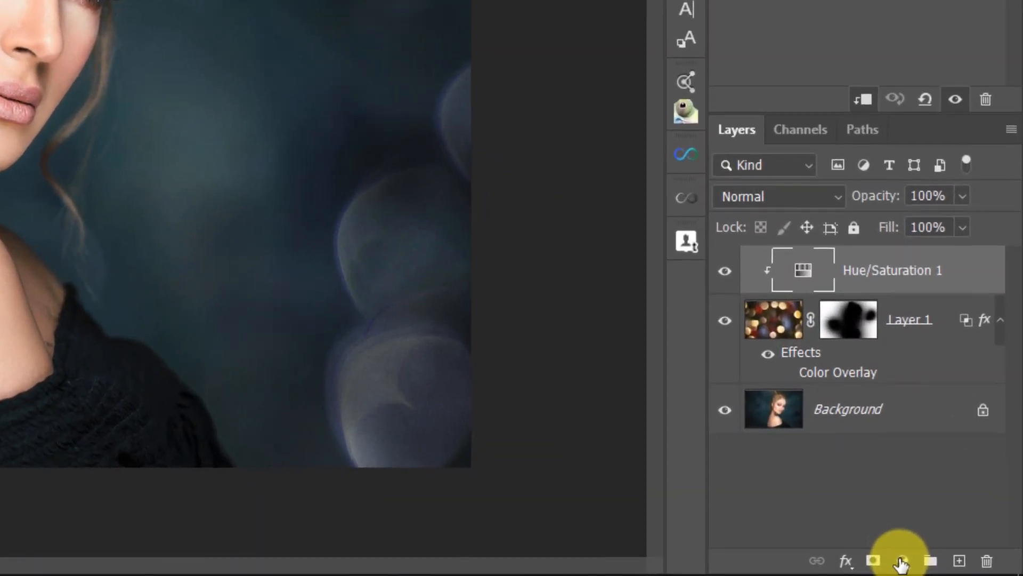
left_click(961, 568)
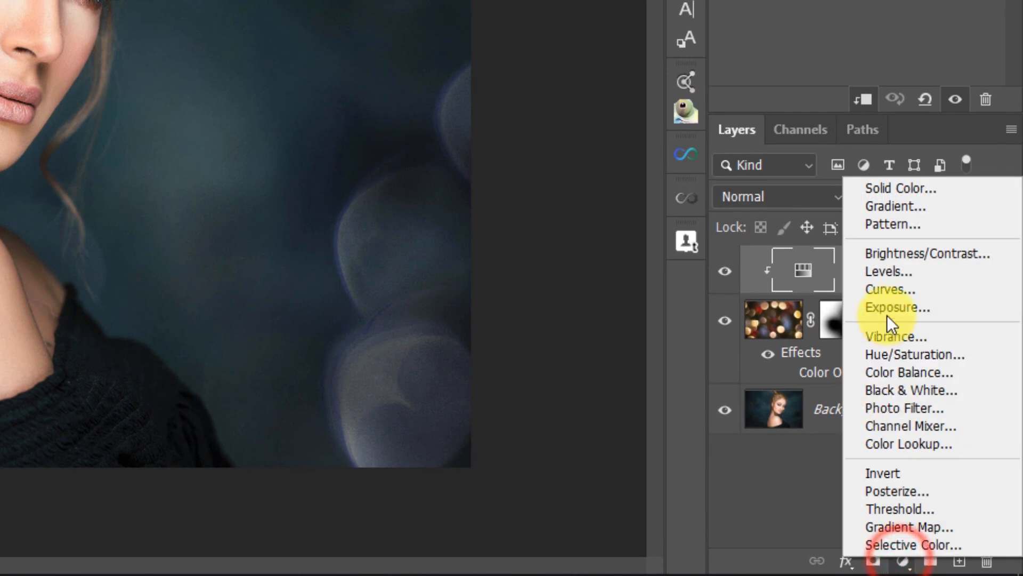
left_click(885, 292)
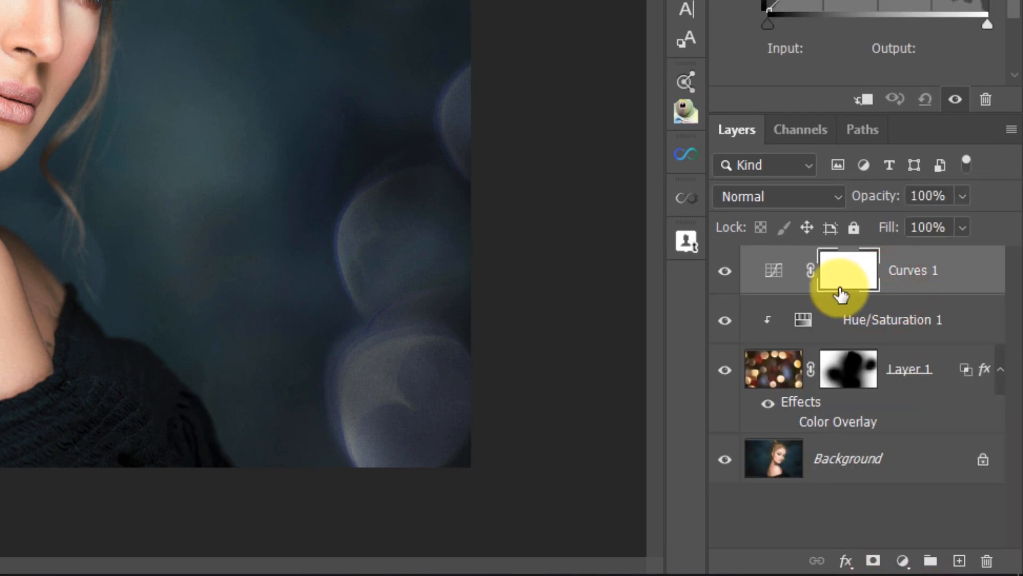
left_click(776, 286, "alt")
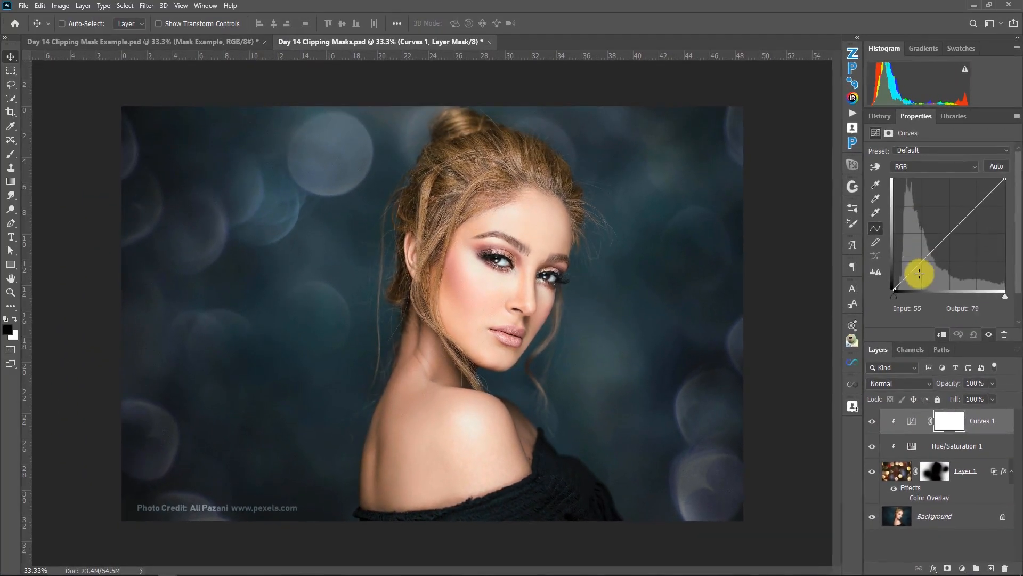
Brighten the bokeh with RGB curve points at input 63/output 64, 154/221 and 89/129, and compare before and after
mouse_move(916, 264)
left_mouse_down()
mouse_move(941, 281)
mouse_move(921, 261)
left_mouse_up()
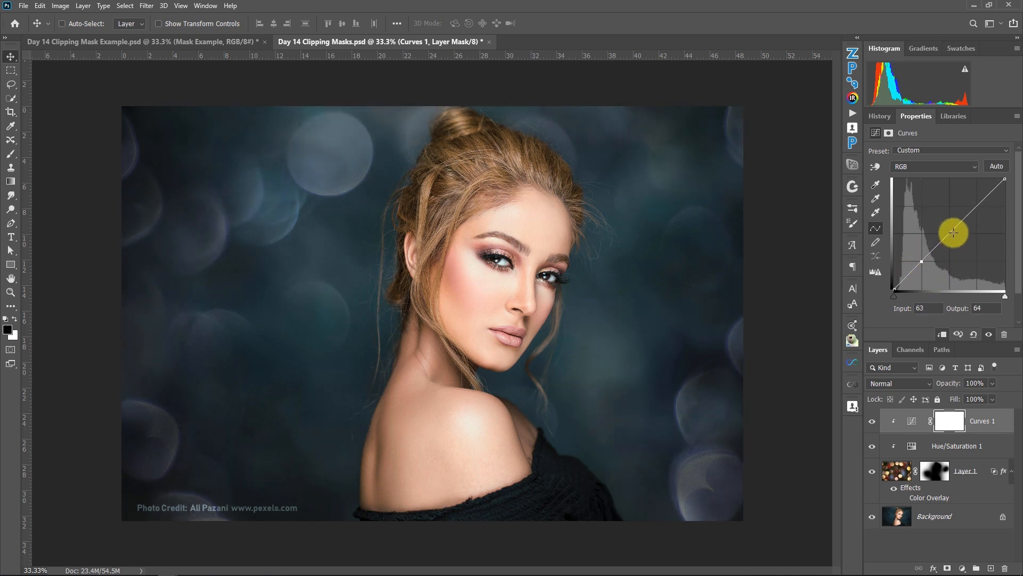
left_click_drag(971, 205, 961, 193)
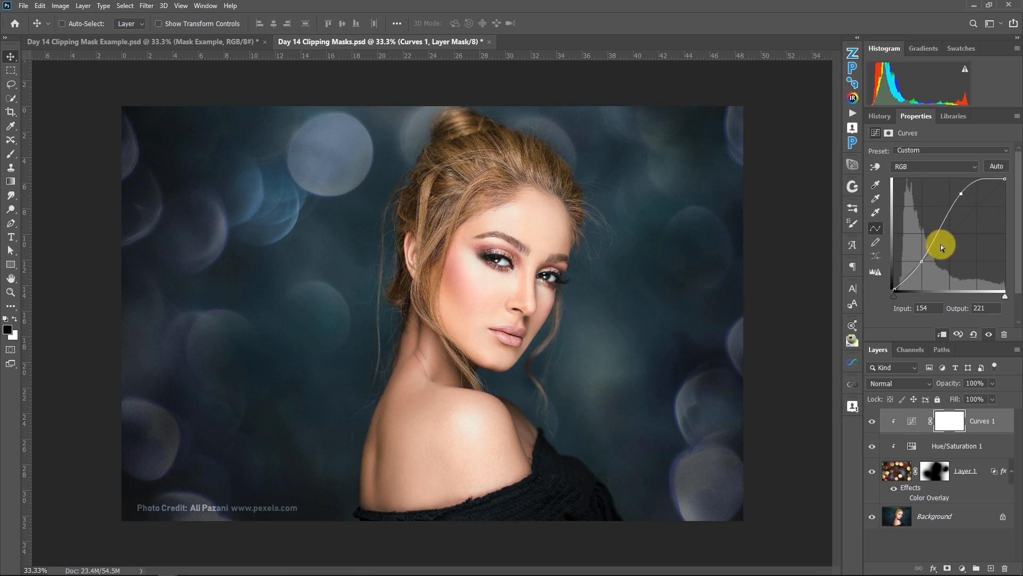
left_click_drag(934, 237, 933, 232)
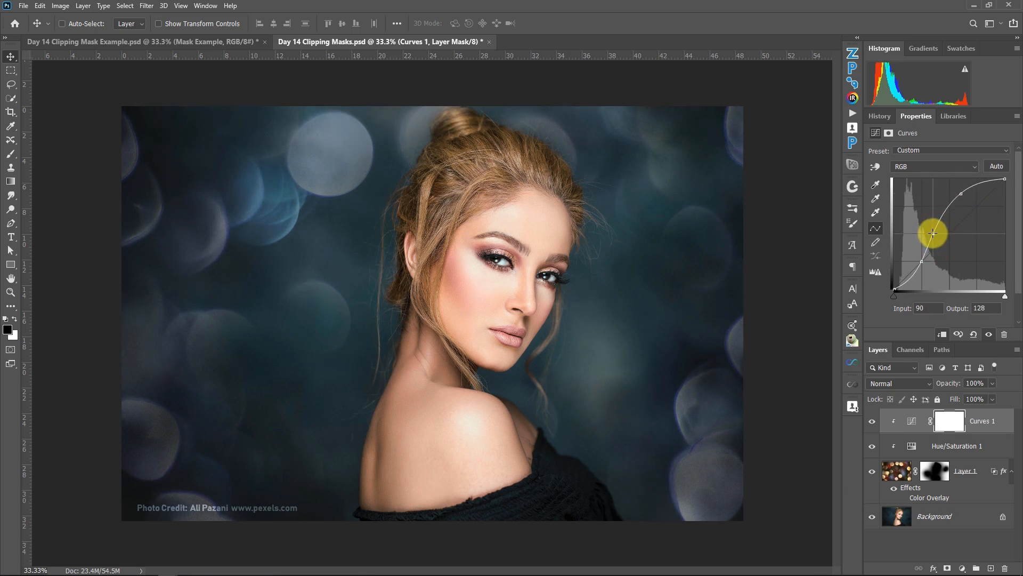
left_click(873, 422)
left_click(872, 421)
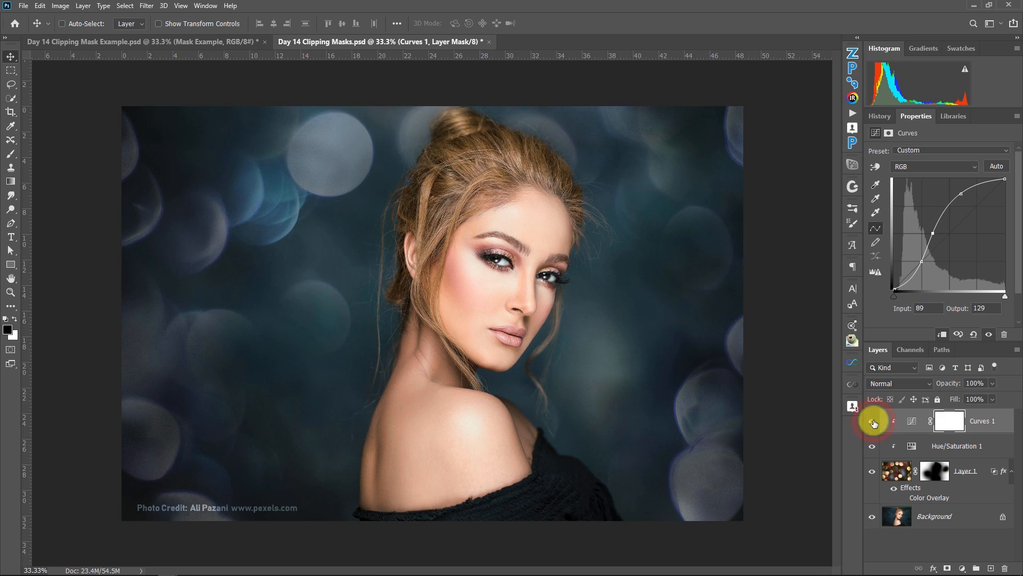
Soften the curve by lowering its shadow and midtone points and moving the highlight point to input 166, output 206, and compare before and after
left_click_drag(922, 262, 914, 267)
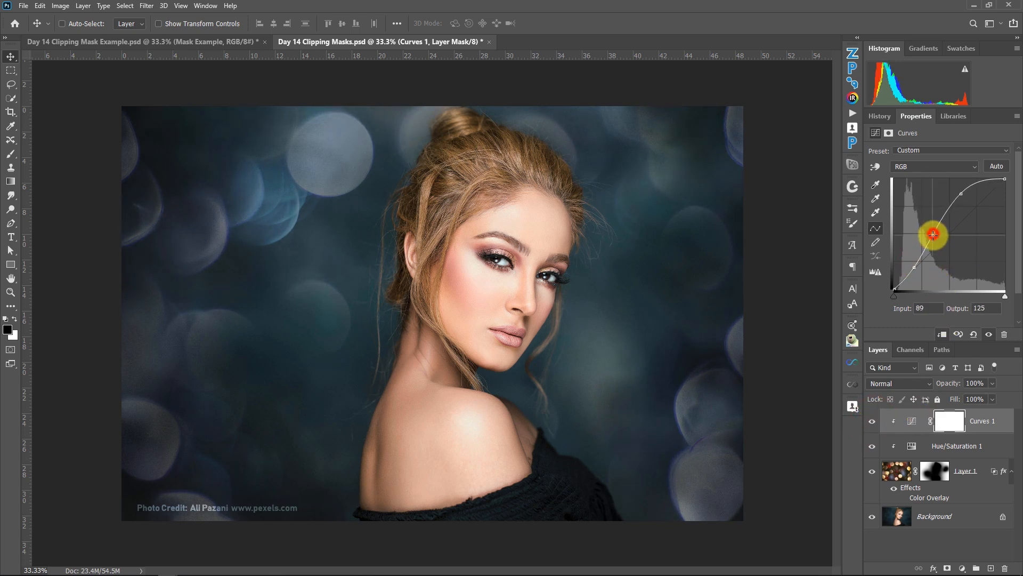
left_click_drag(933, 234, 936, 238)
left_click_drag(963, 194, 967, 199)
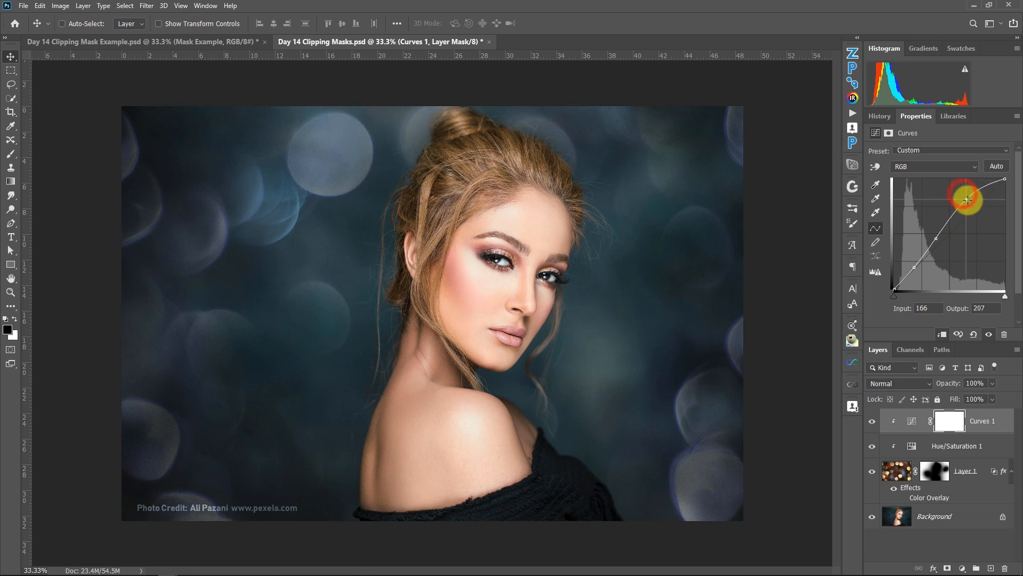
left_click(873, 421)
left_click(873, 421)
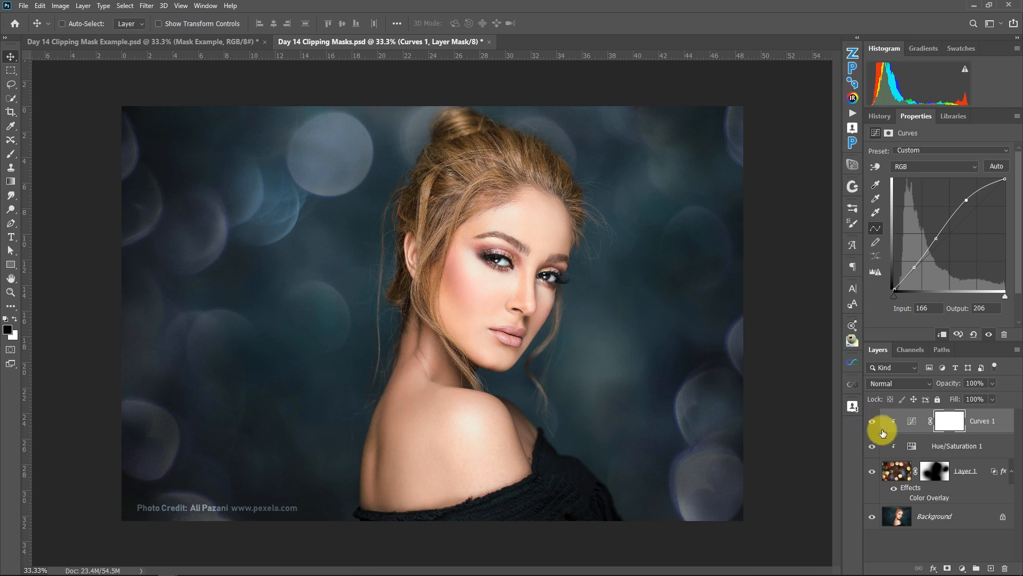
Delete the base Layer 1 beneath the clipped adjustment layers, and undo the deletion
left_click(896, 473)
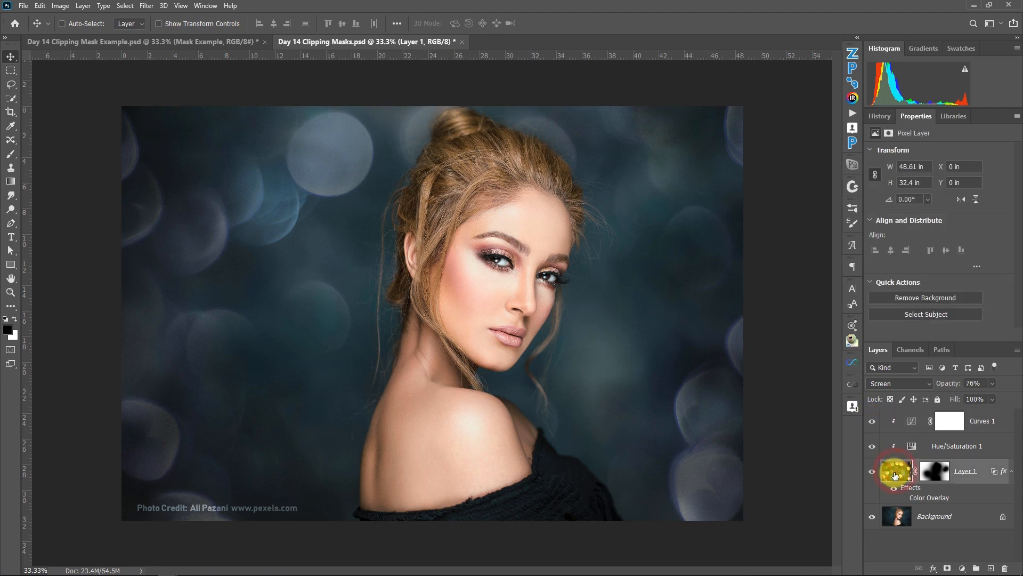
key("Delete")
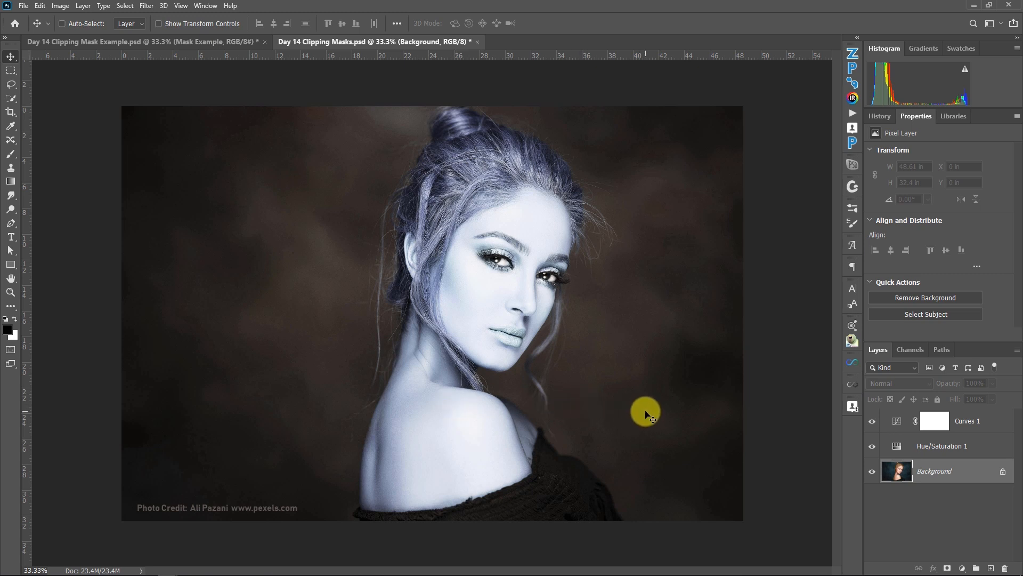
key("ctrl")
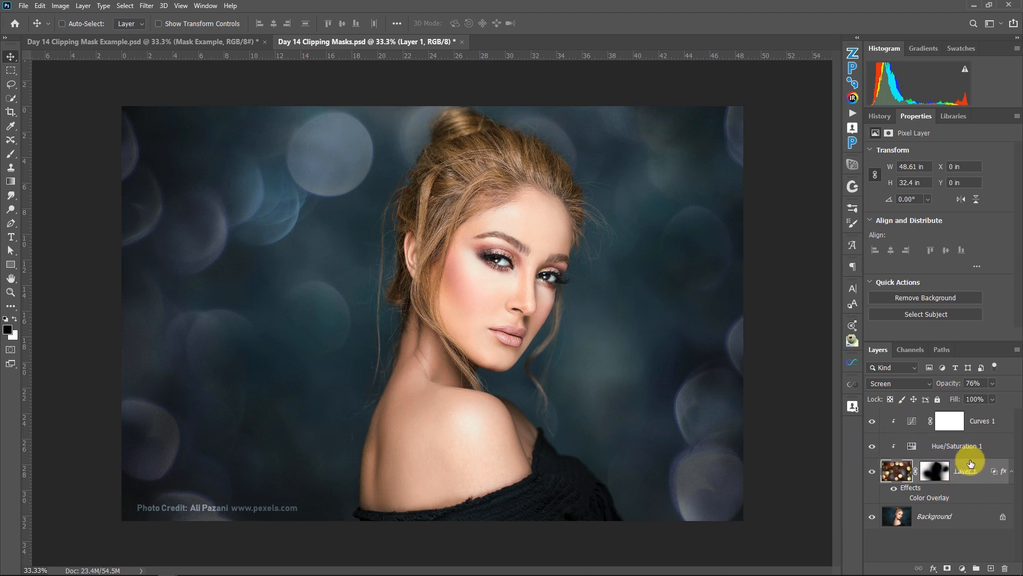
Link Layer 1, Hue/Saturation 1 and Curves 1 together
left_click(1002, 424, "shift")
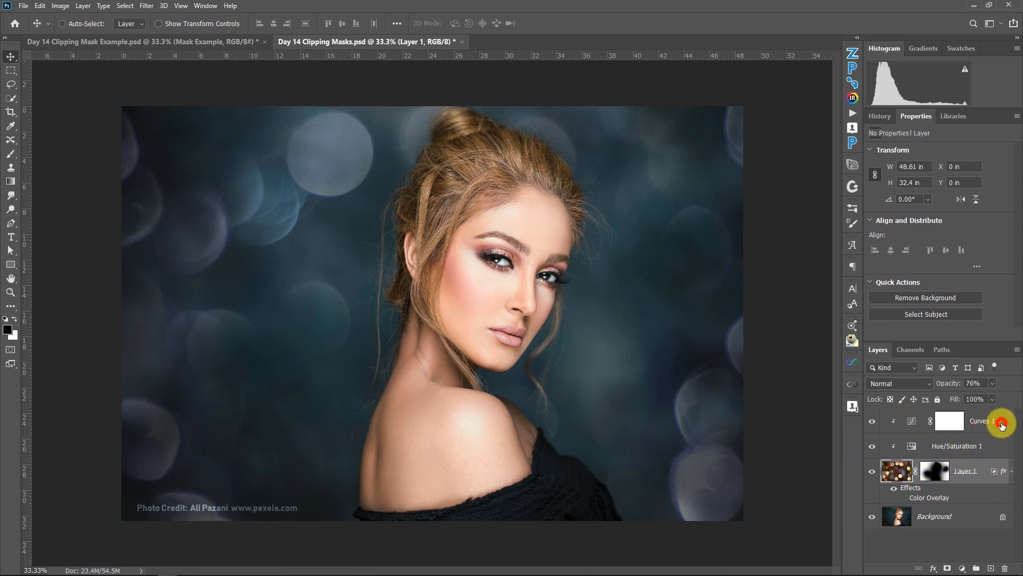
right_click(1004, 425)
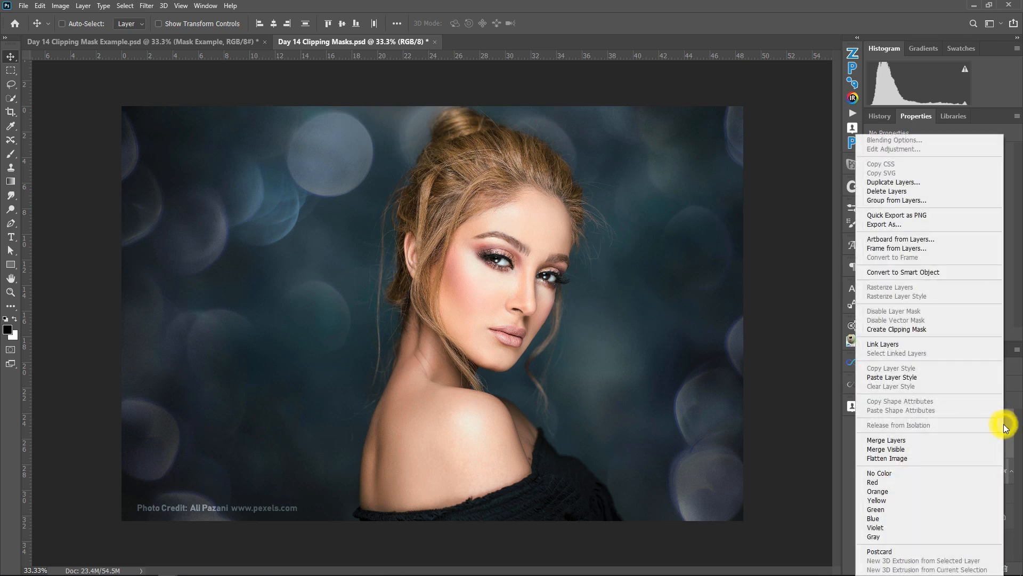
left_click(899, 346)
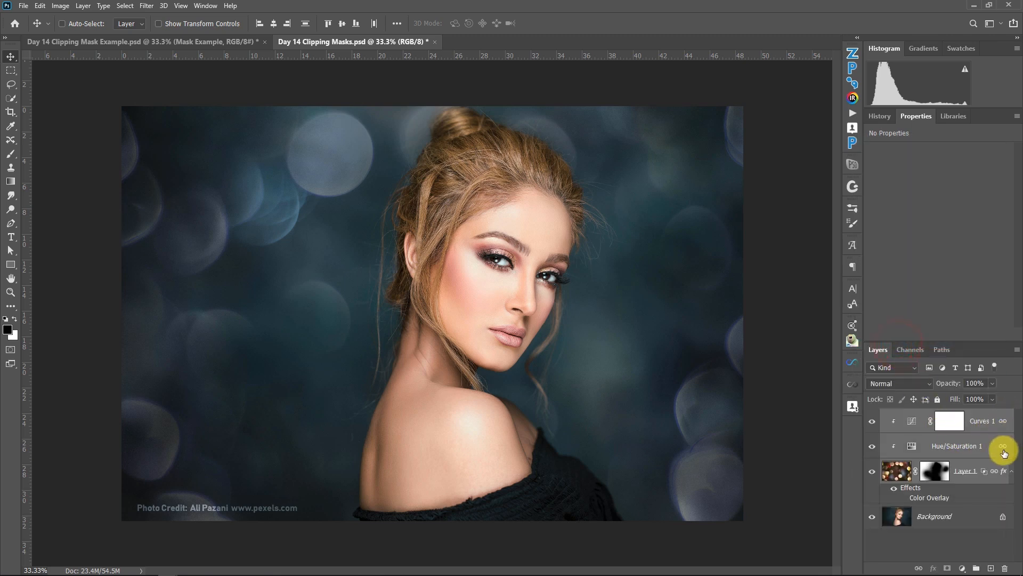
Group Layer 1, Hue/Saturation 1 and Curves 1 together, and name the group Bokeh
left_click(891, 474)
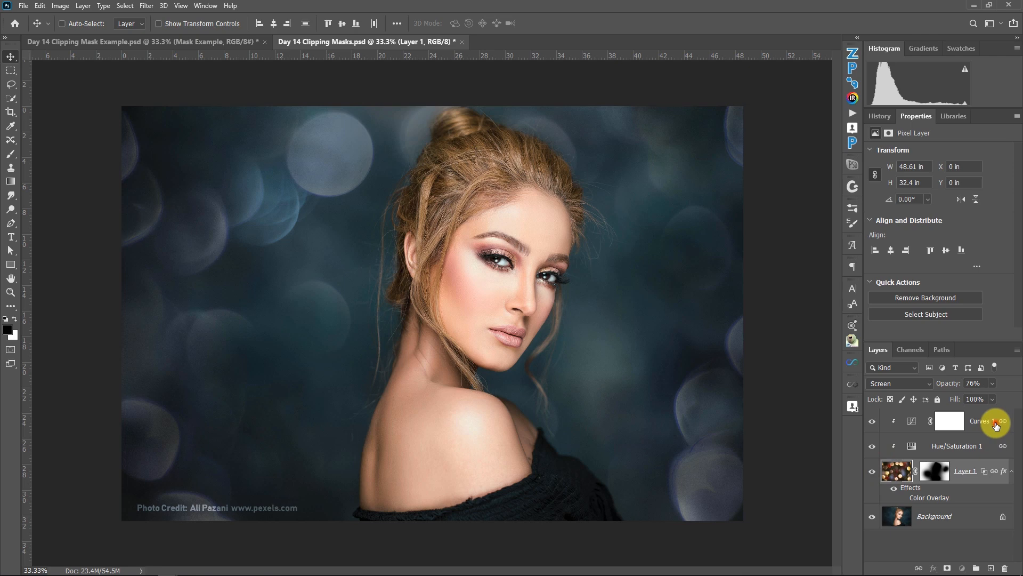
left_click(996, 424, "shift")
key("ctrl+g")
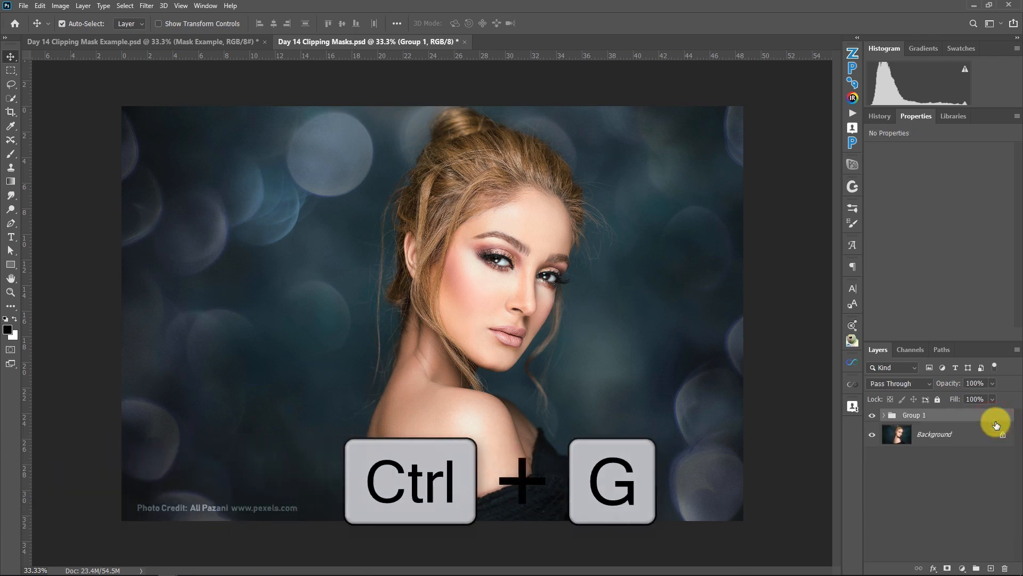
double_click(914, 415)
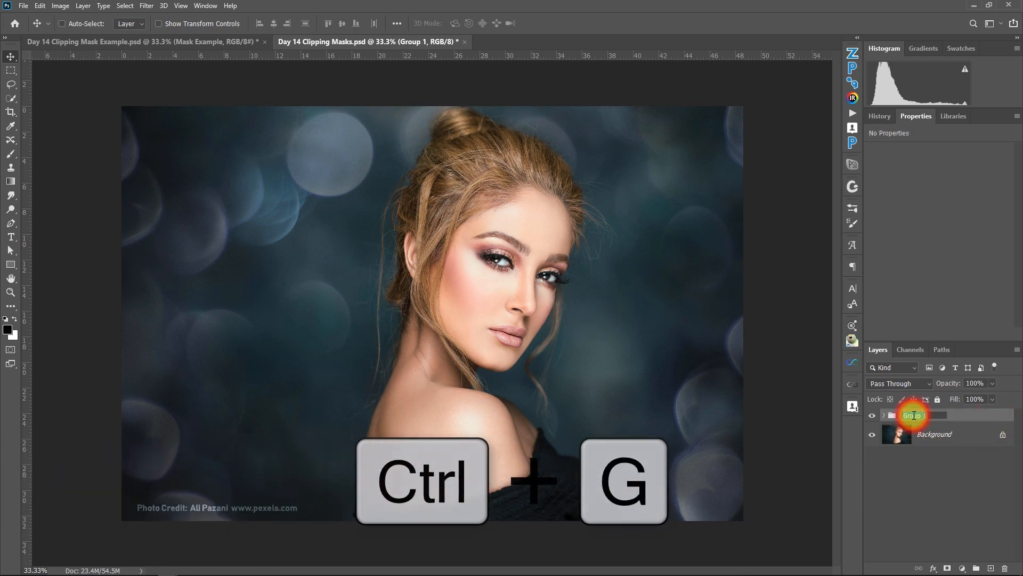
type("Bokeh")
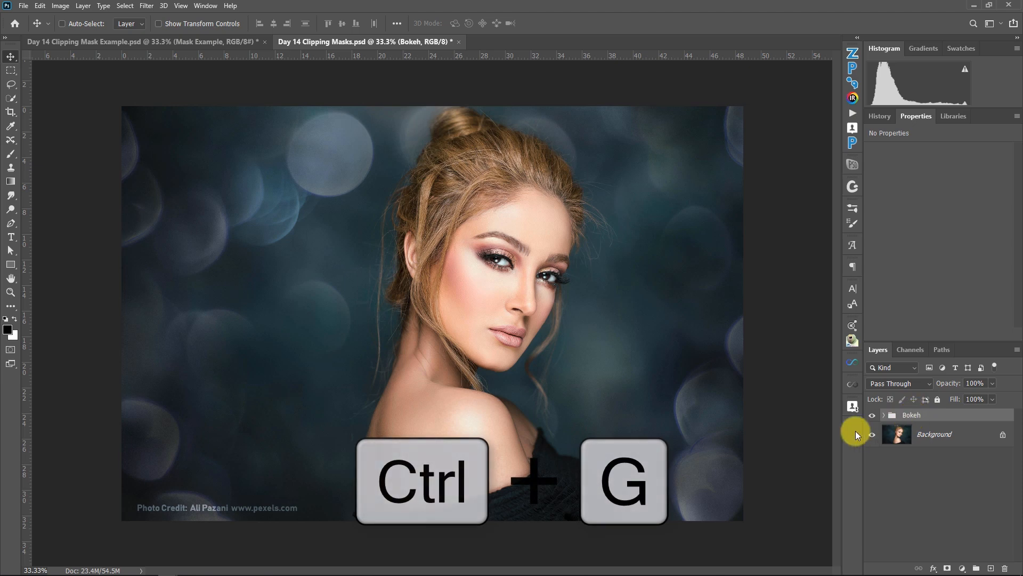
Compare the image with the Bokeh group hidden and shown, and expand the group to view its Hue/Saturation 1 settings
left_click(873, 415)
left_click(873, 416)
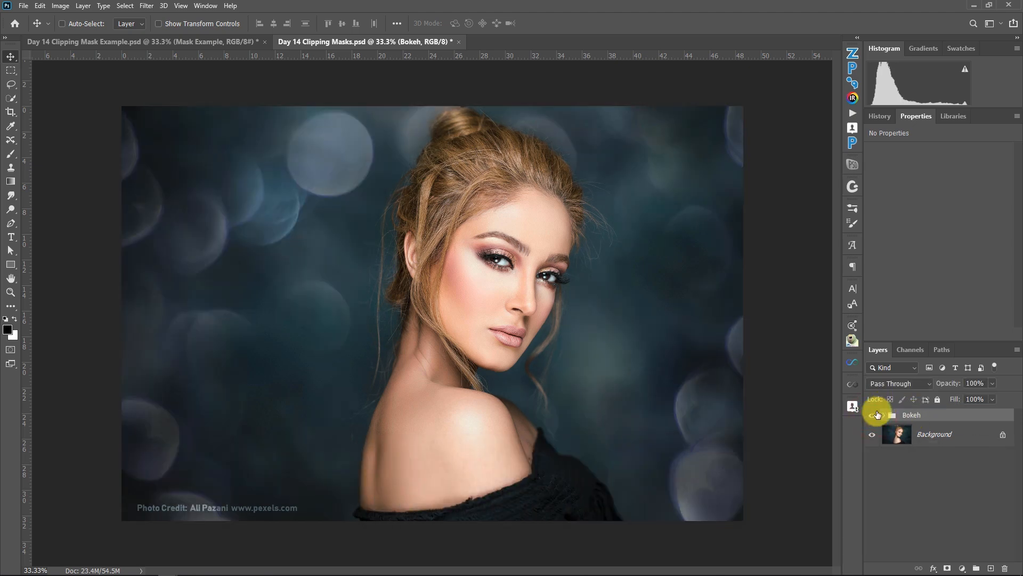
left_click(883, 415)
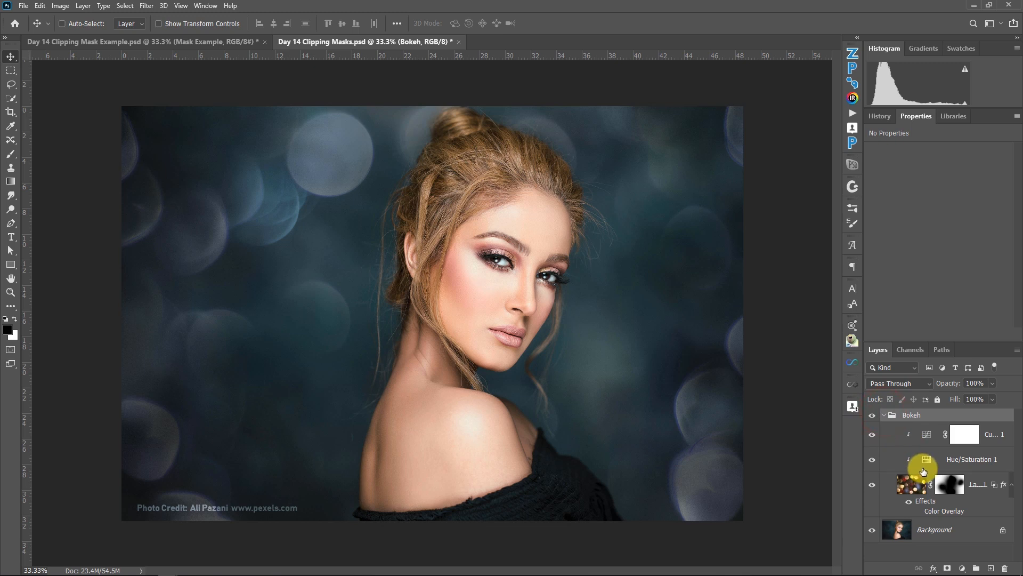
left_click(926, 461)
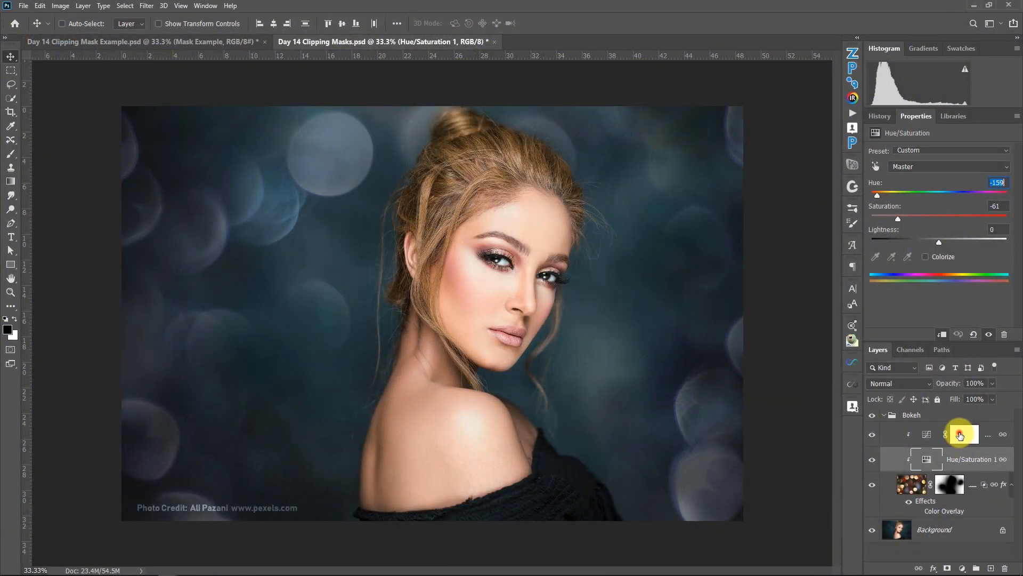
Paint black with an enlarged brush on the Curves 1 mask over the large bokeh circle beside the woman's hair bun
left_click(960, 436)
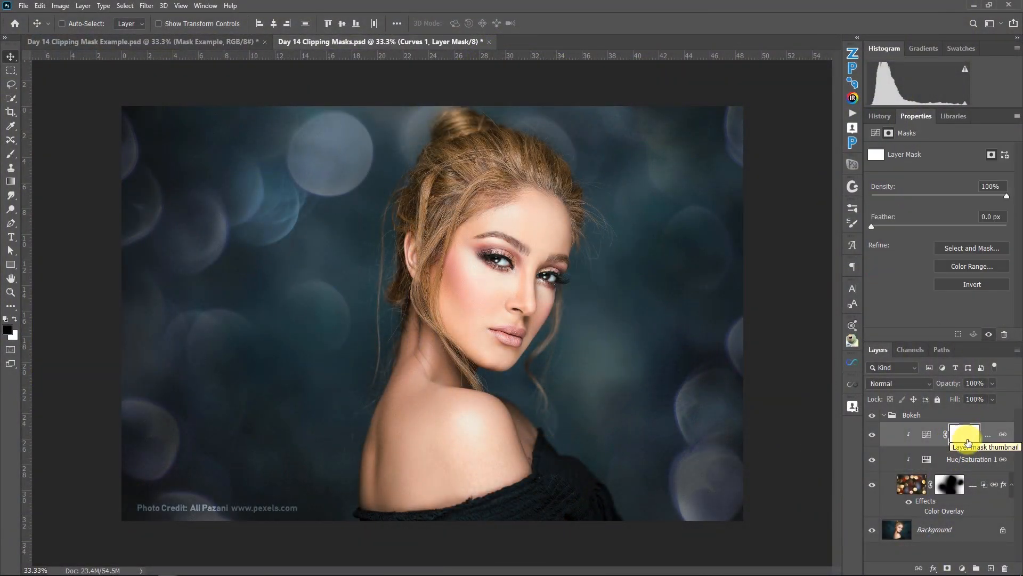
key("b")
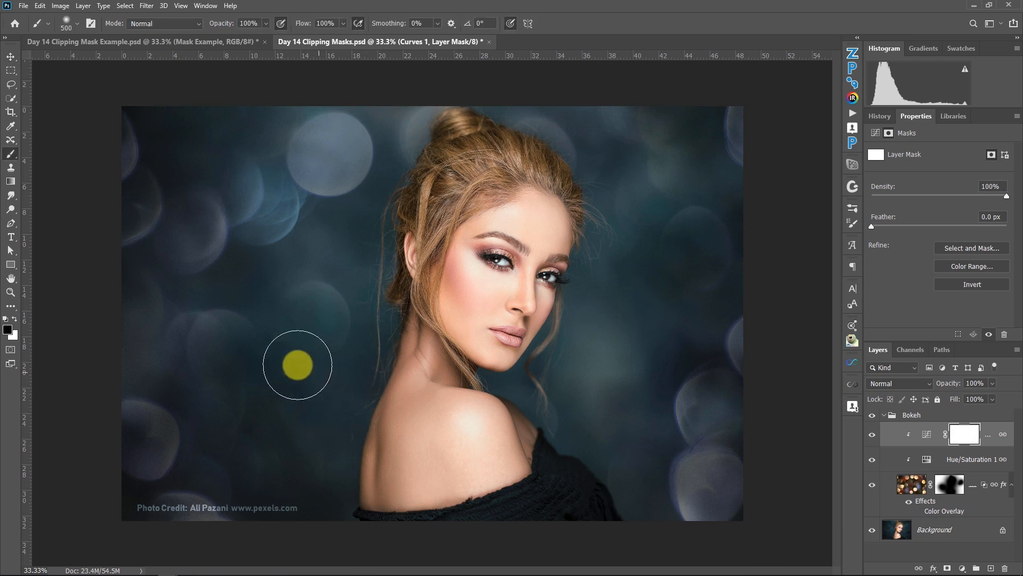
key("bracketright")
key("bracketright")
key("bracketright")
key("bracketright")
key("bracketright")
key("bracketright")
key("bracketright")
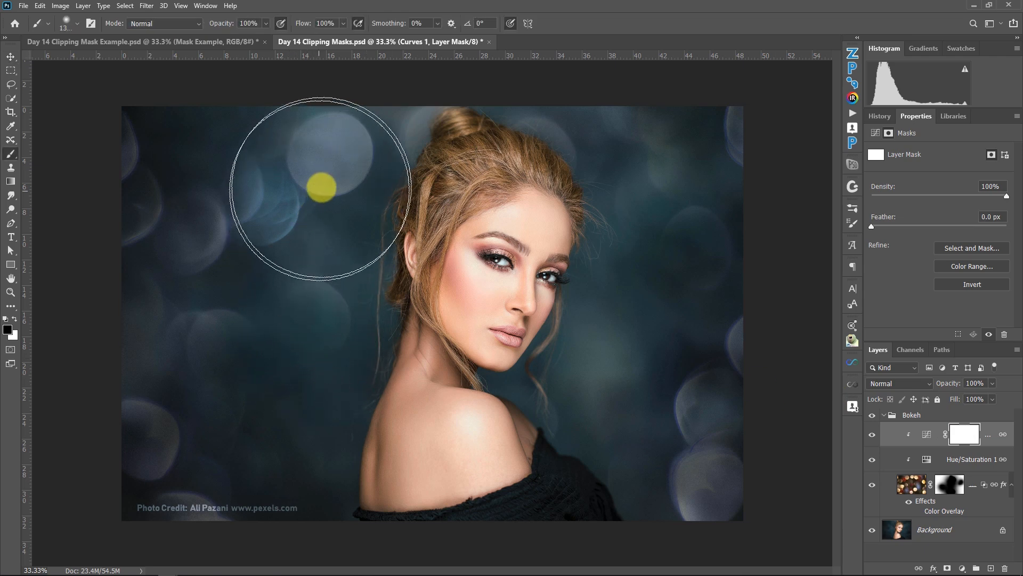
key("bracketleft")
key("bracketleft")
key("bracketleft")
key("bracketleft")
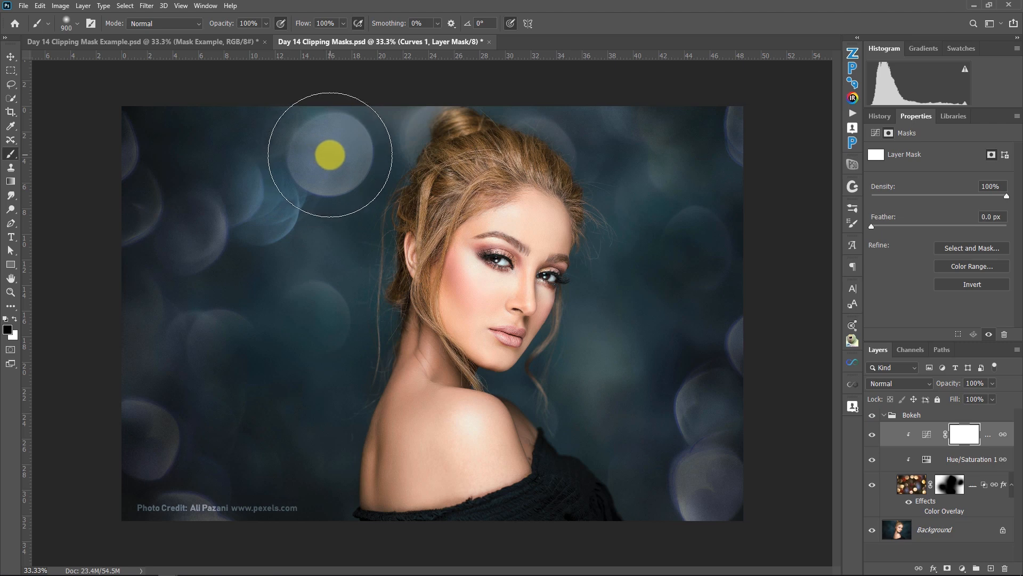
key("bracketright")
left_click(333, 152)
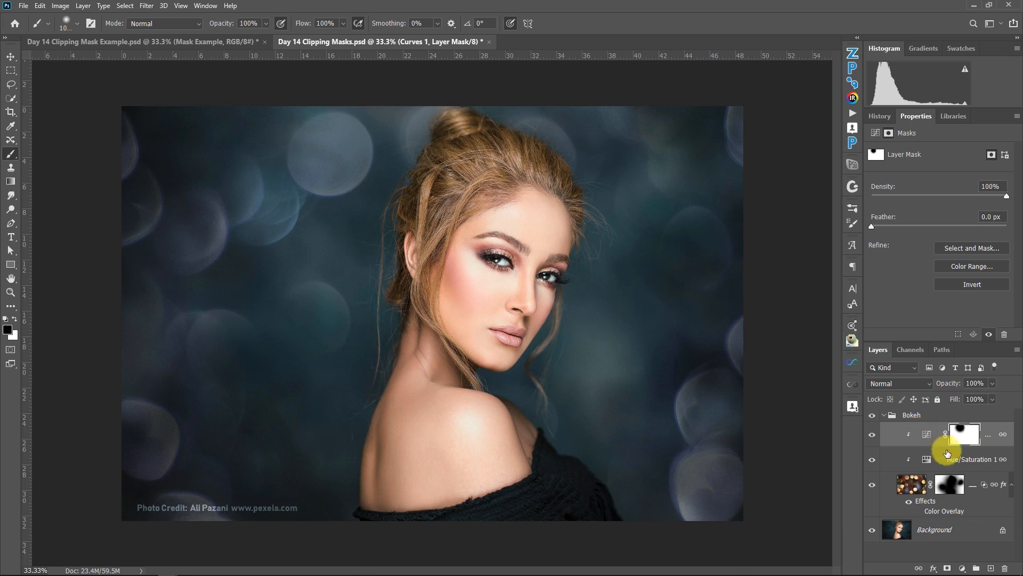
Compare the image with Curves 1 and the whole Bokeh group hidden and shown, and select the Layer 1 image
left_click(908, 455, "alt")
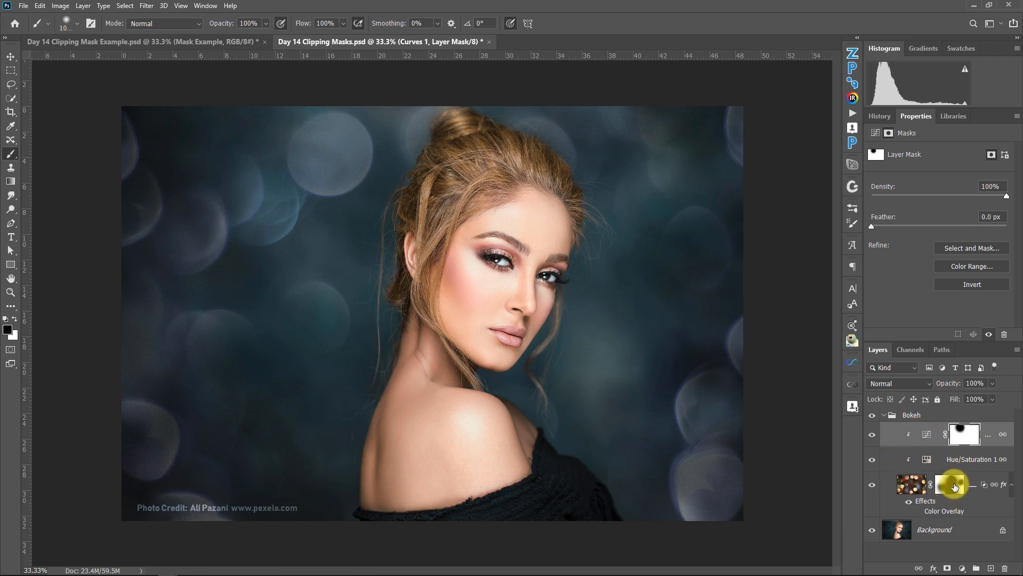
left_click(872, 435)
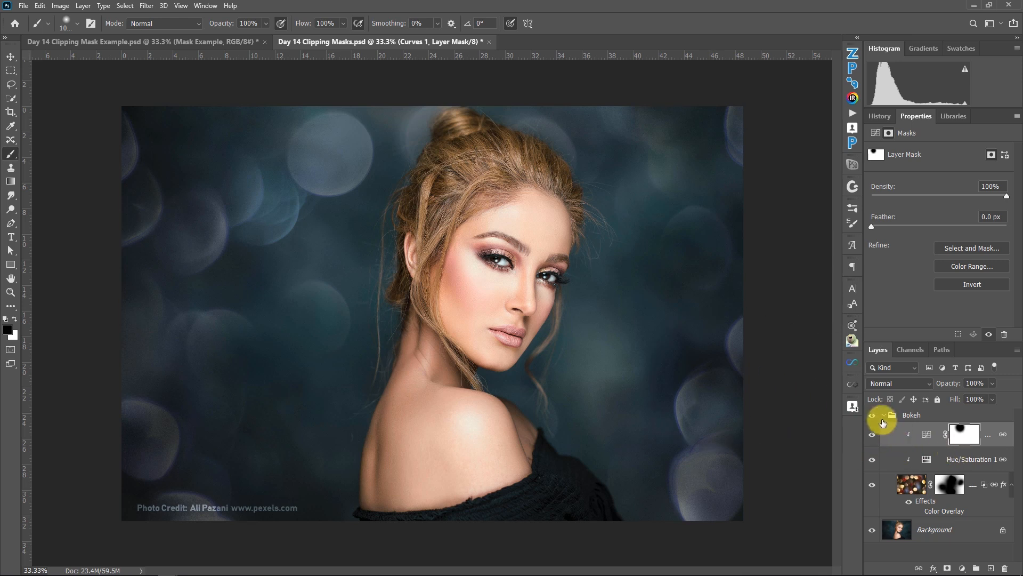
left_click(872, 434)
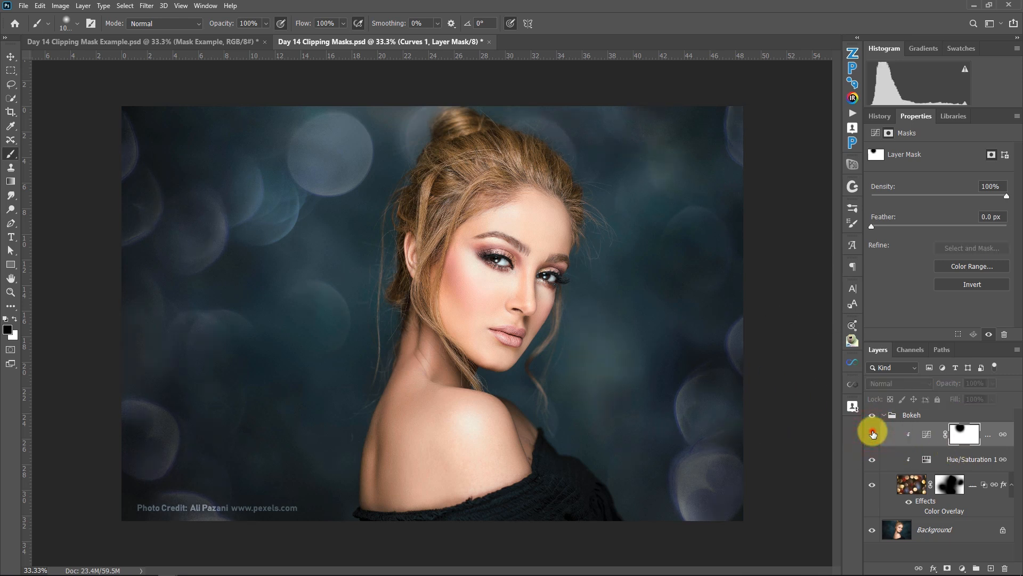
left_click(872, 434)
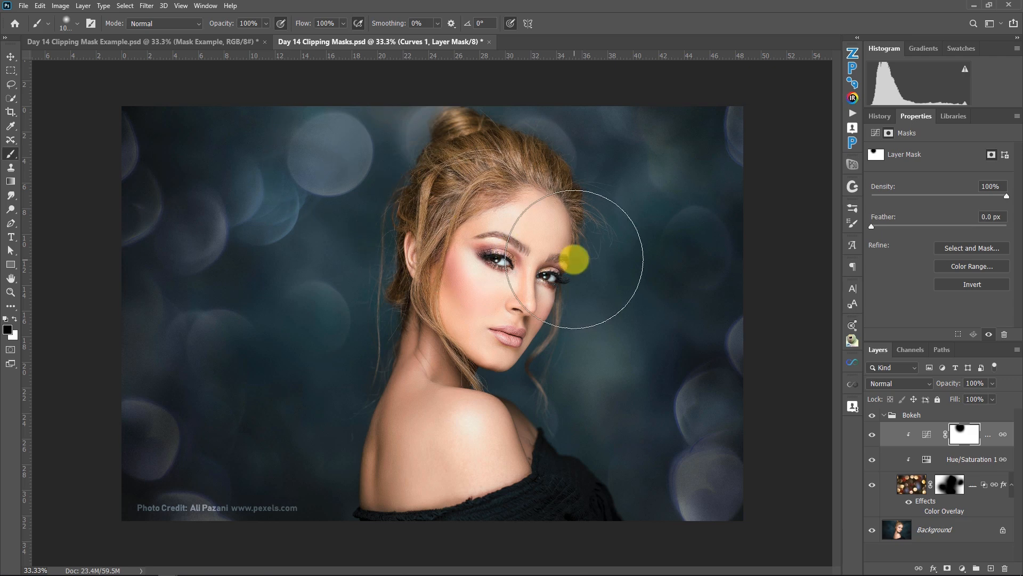
left_click(872, 416)
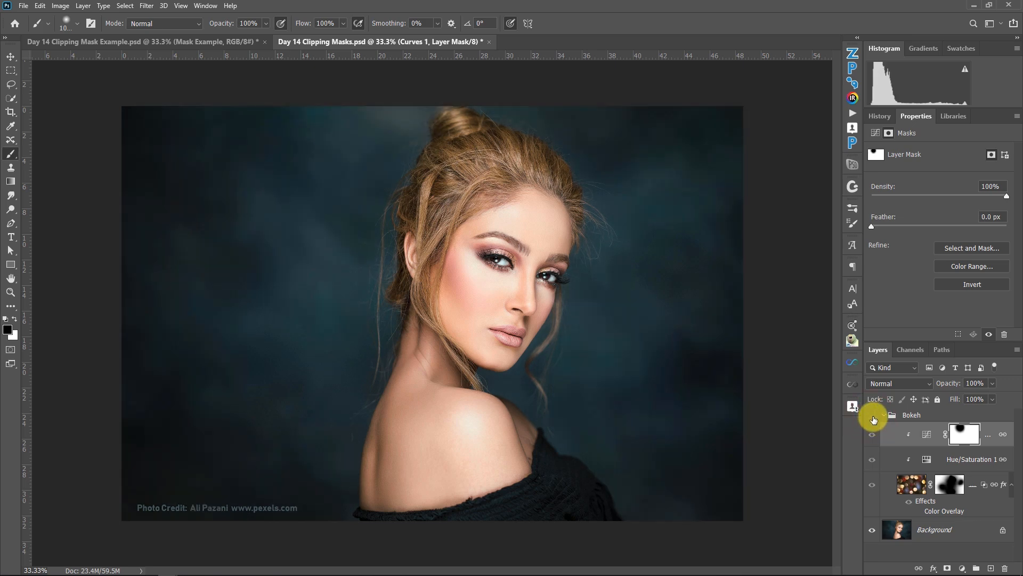
left_click(873, 416)
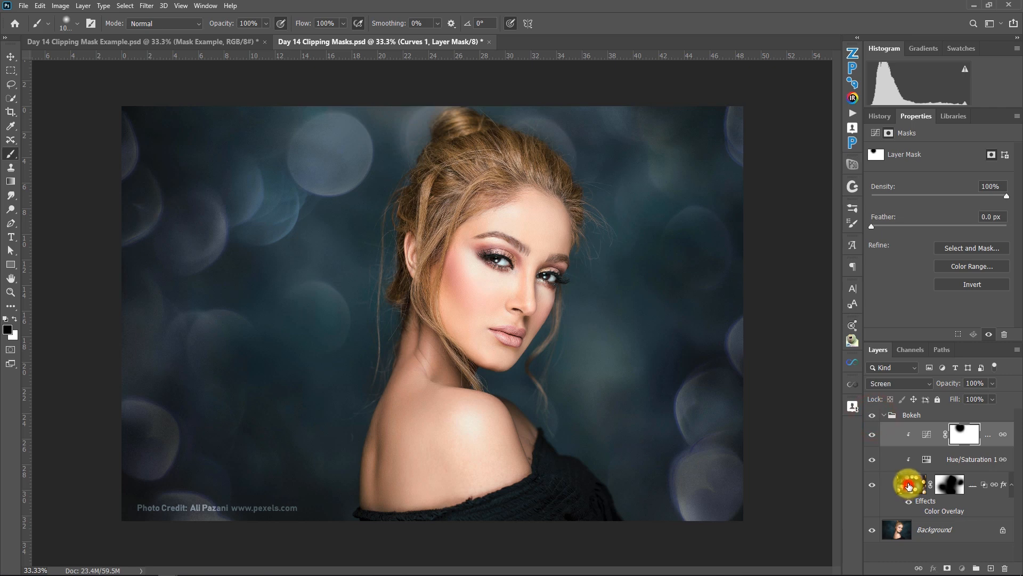
left_click(909, 485)
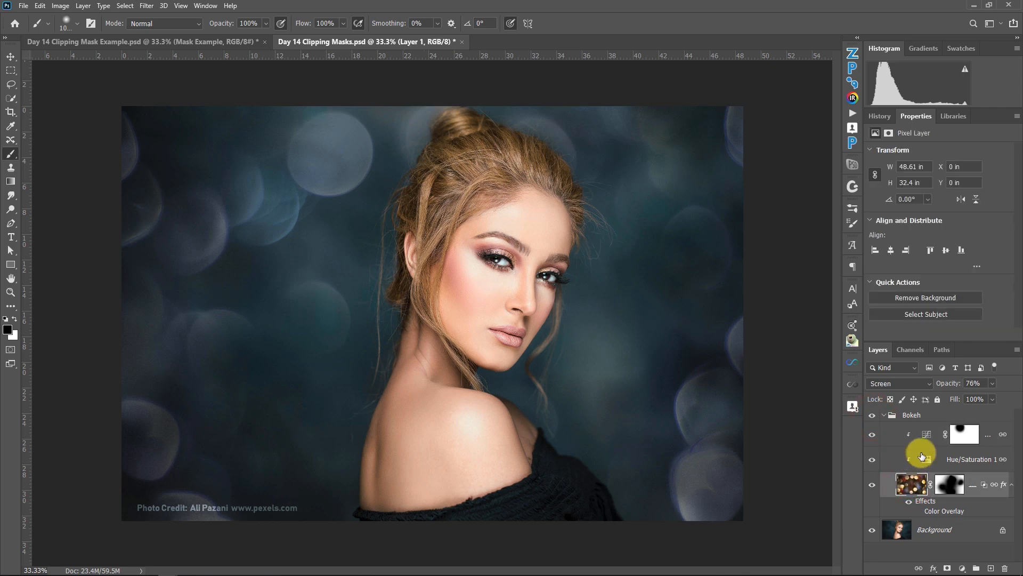